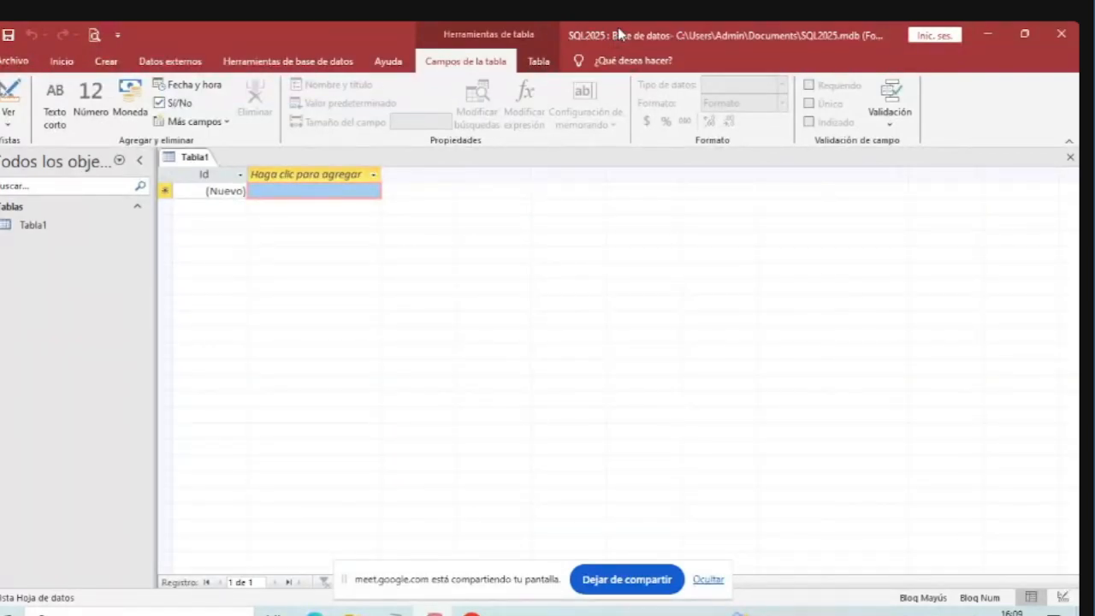
{"action": "left_click", "coordinate": [16, 65]}
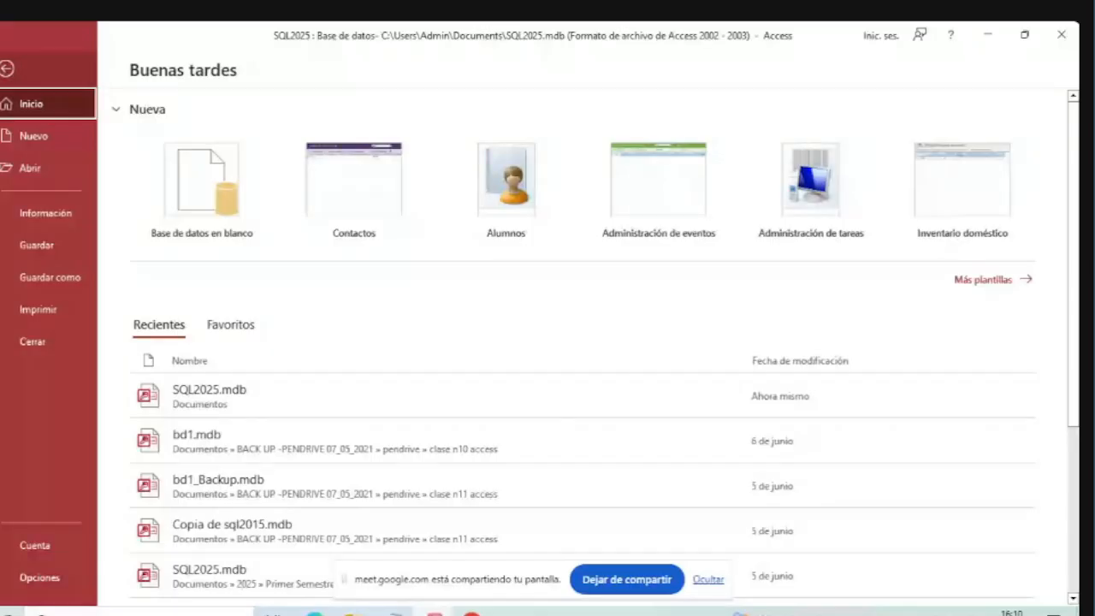
{"action": "left_click", "coordinate": [12, 66]}
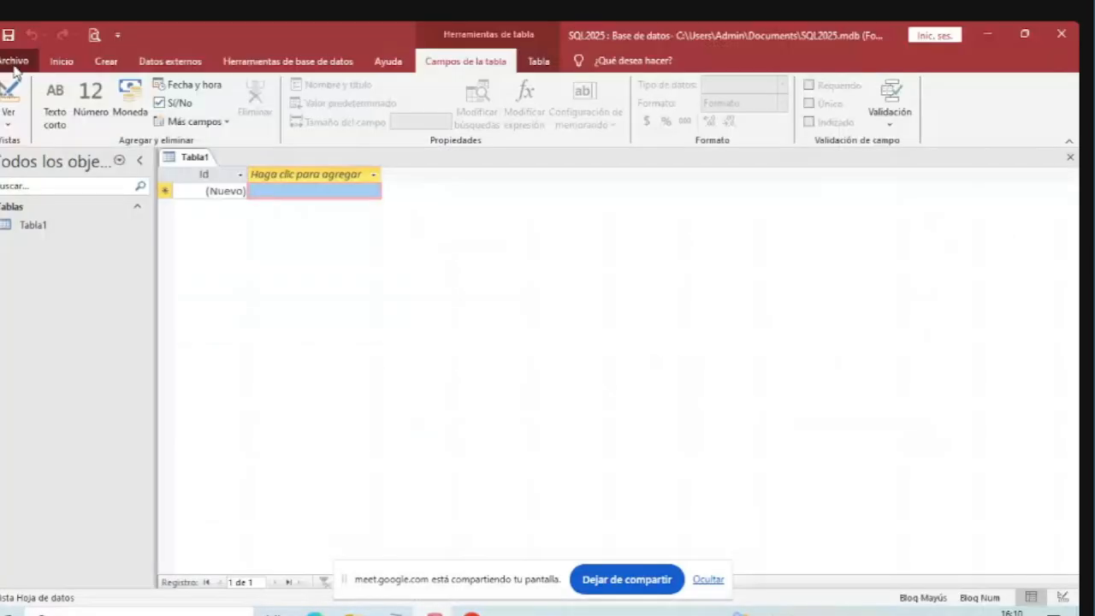
{"action": "left_click", "coordinate": [12, 65]}
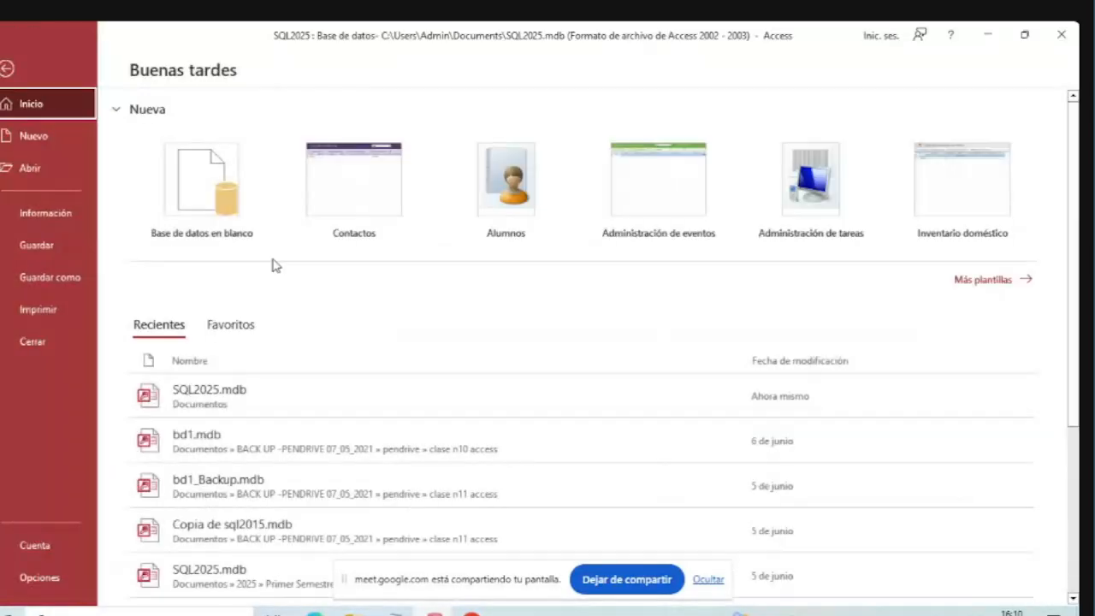
{"action": "left_click", "coordinate": [7, 67]}
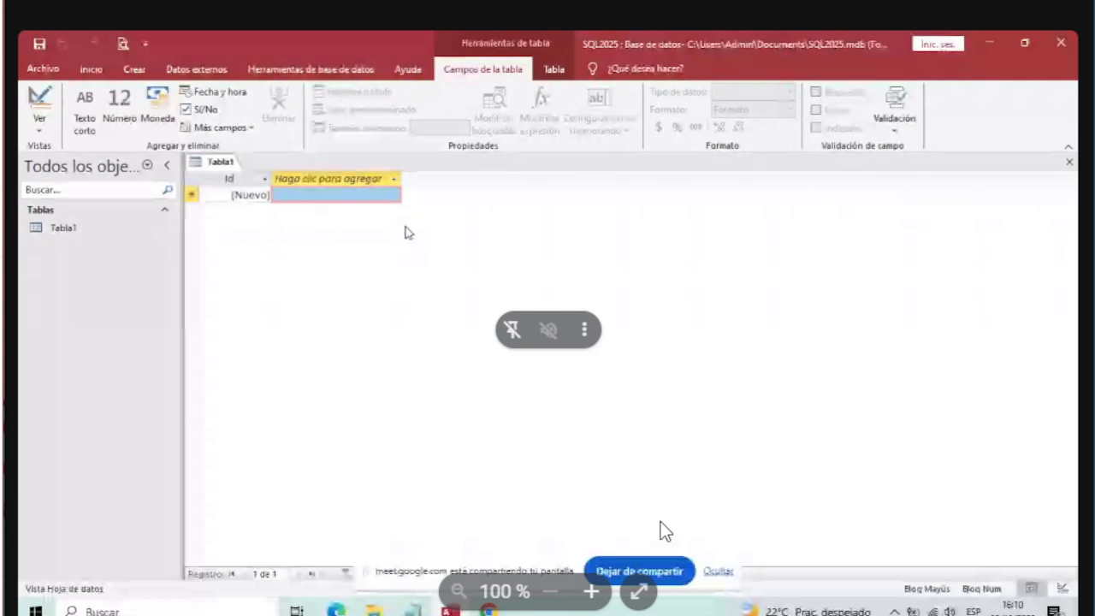
{"action": "left_click", "coordinate": [656, 597]}
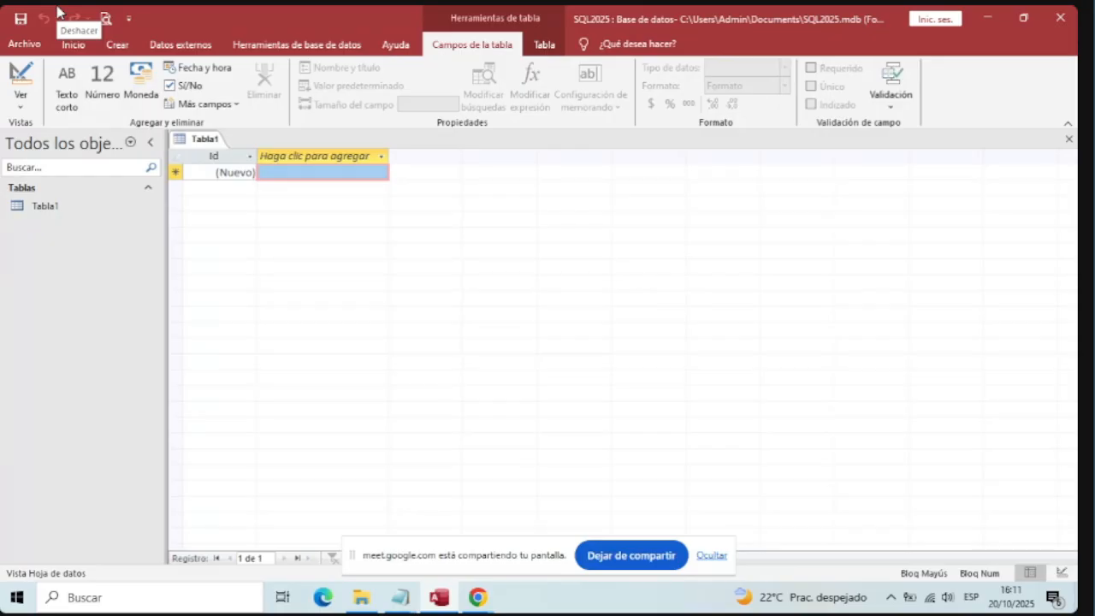
{"action": "key", "text": "Caps_Lock"}
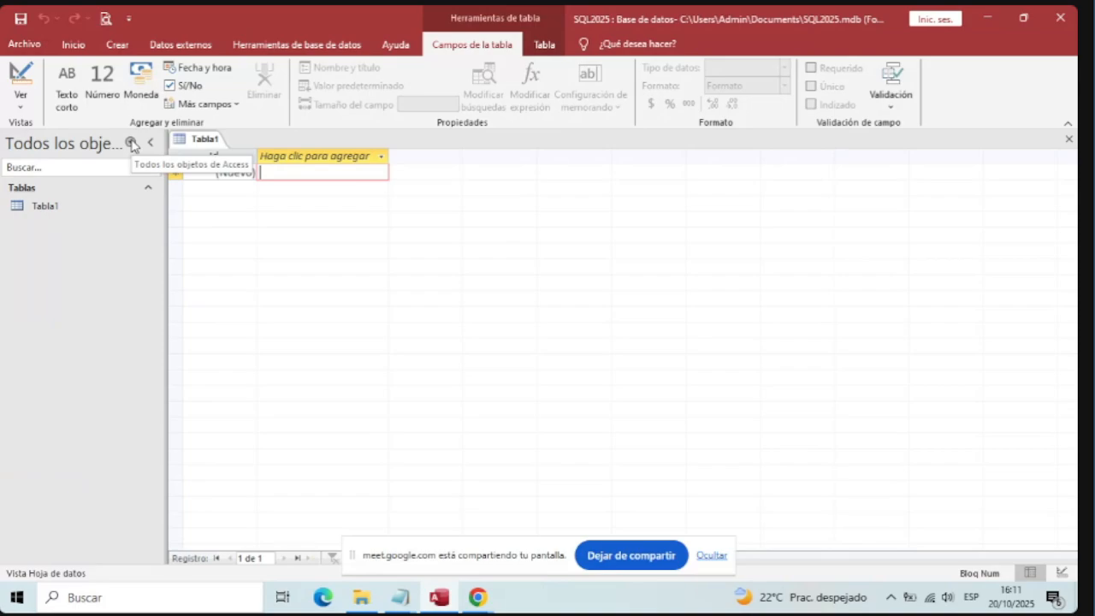
{"action": "left_click", "coordinate": [130, 143]}
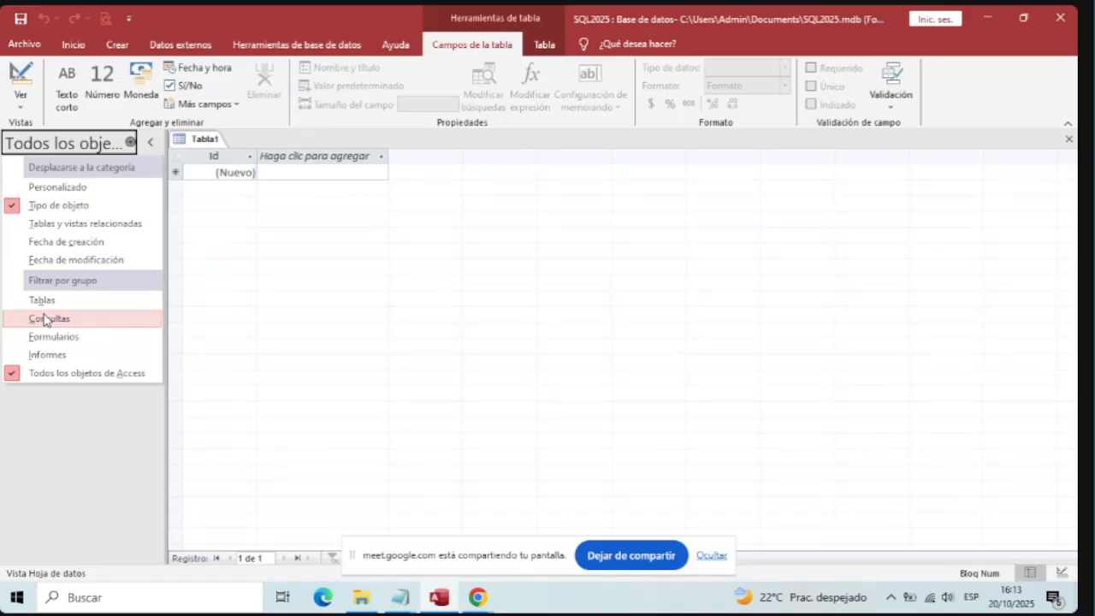
Switch to the Google Meet call to read the in-call messages, and return to the Access database.
{"action": "mouse_move", "coordinate": [466, 599]}
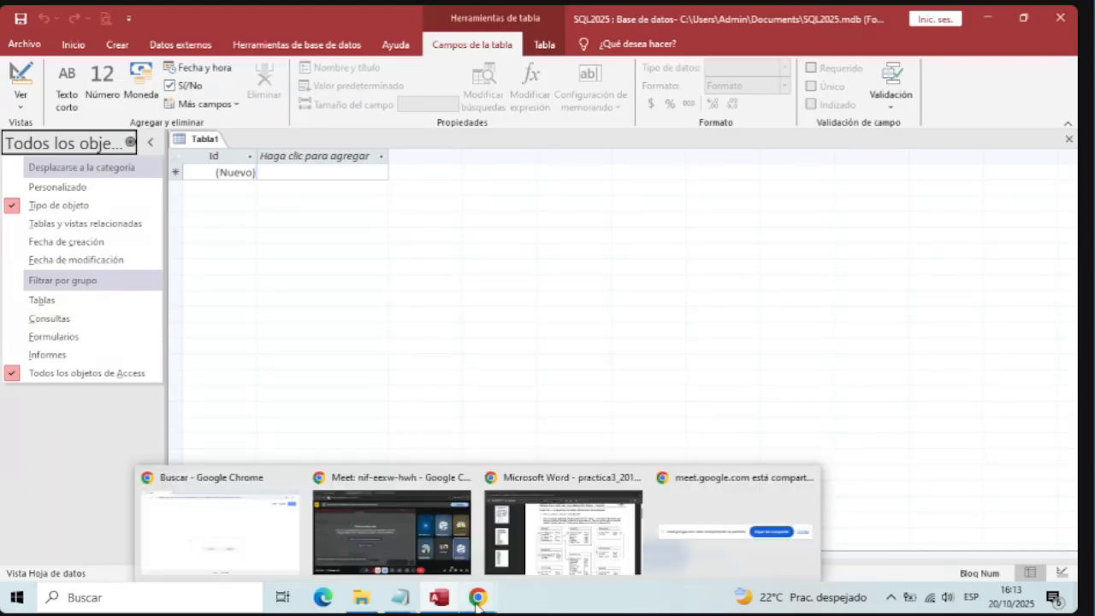
{"action": "left_click", "coordinate": [419, 531]}
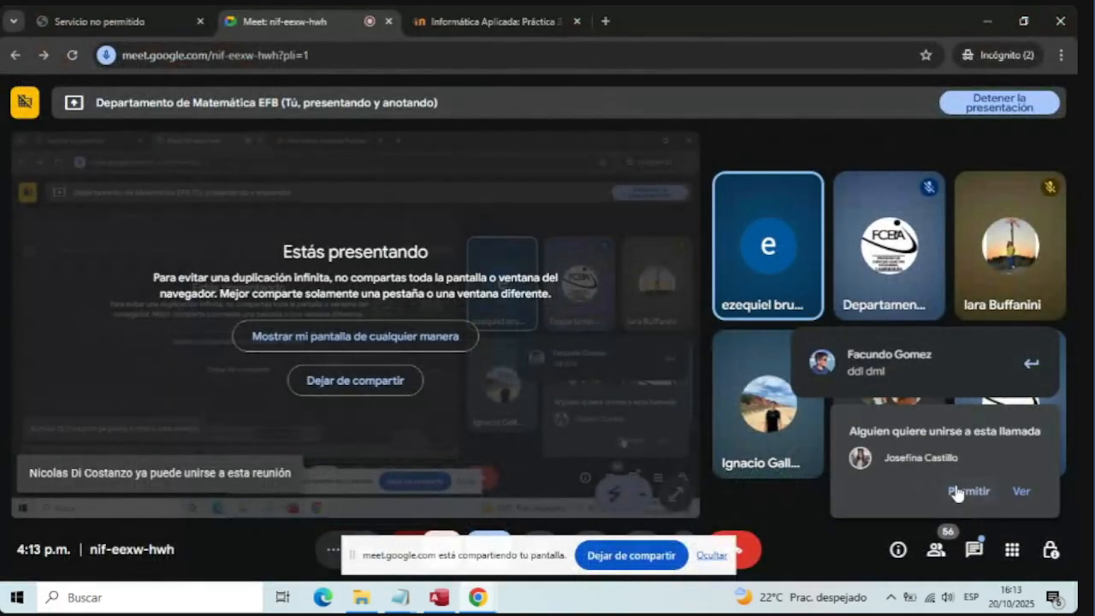
{"action": "left_click", "coordinate": [976, 553]}
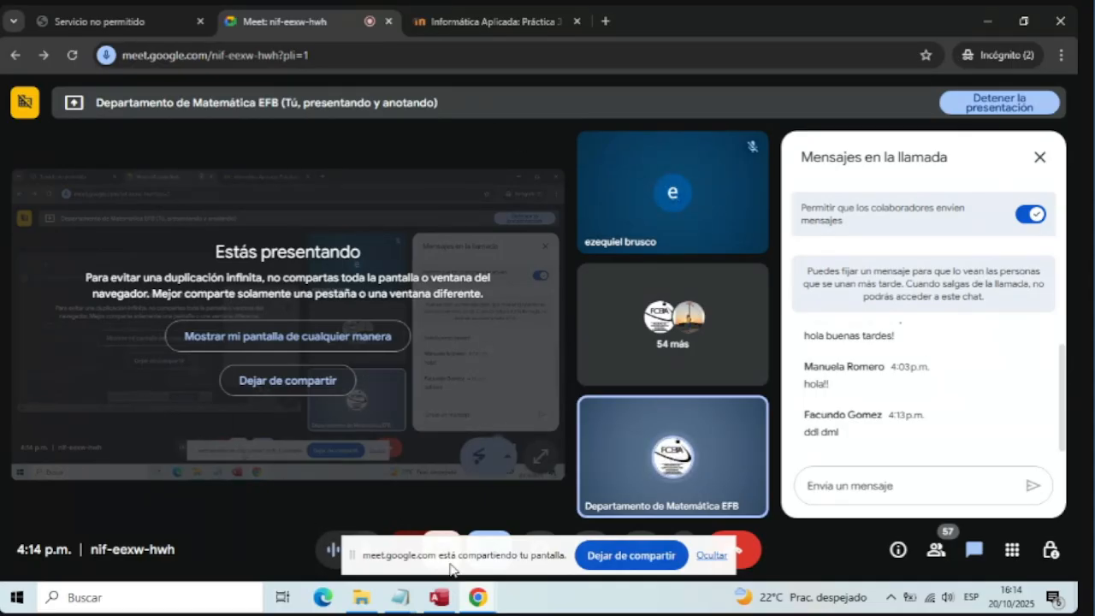
{"action": "left_click", "coordinate": [439, 597]}
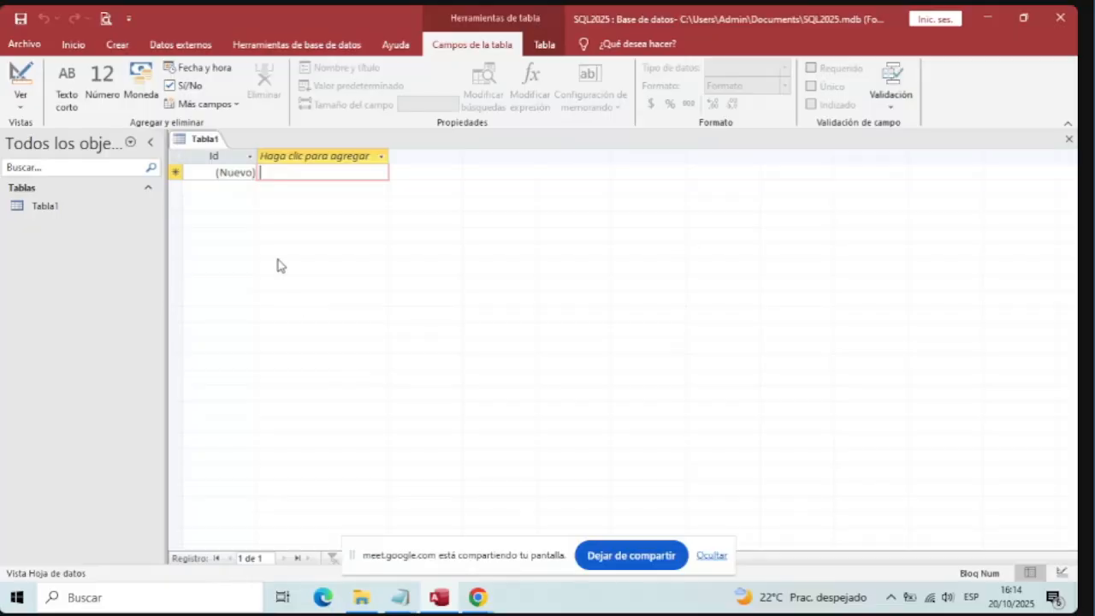
Consult the practica3_2015 PDF in Chrome, return to Access and check the SQL2025.mdb entry among the recent databases.
{"action": "left_click", "coordinate": [41, 145]}
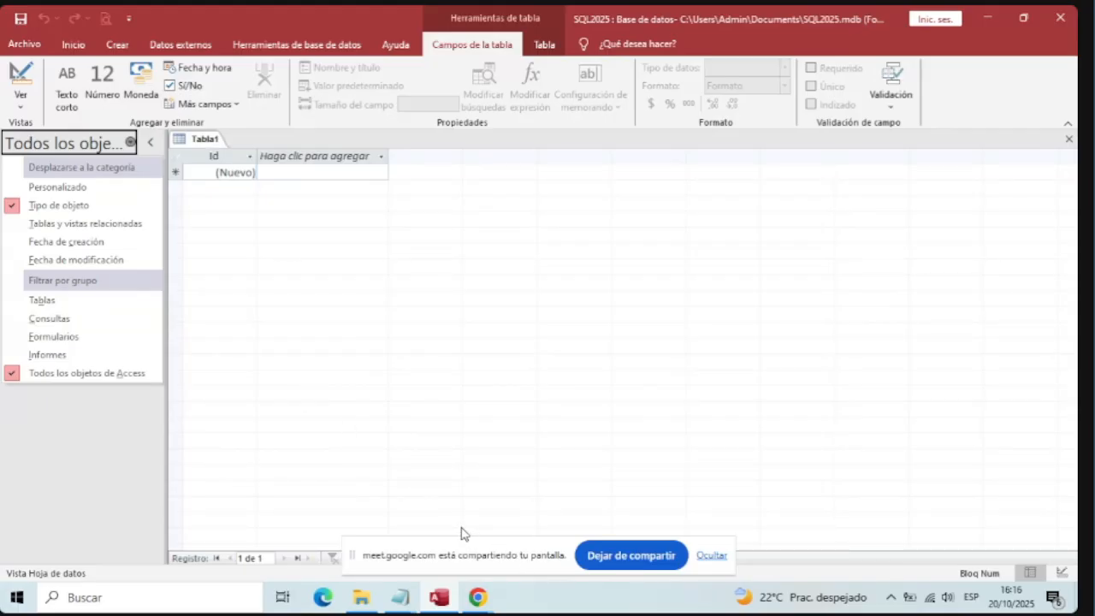
{"action": "mouse_move", "coordinate": [488, 596]}
{"action": "left_click", "coordinate": [574, 525]}
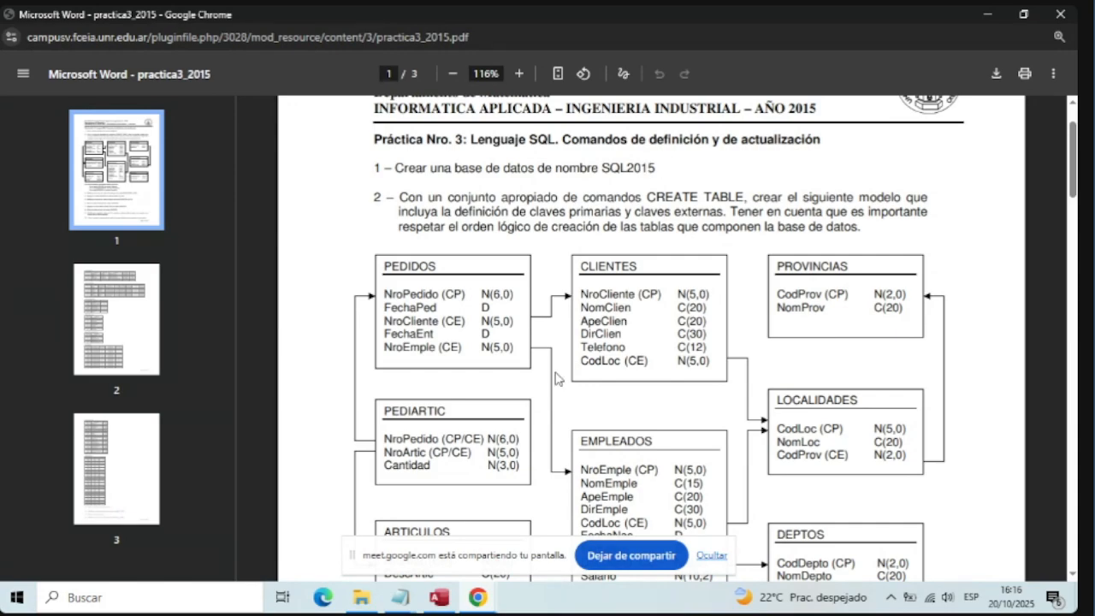
{"action": "left_click", "coordinate": [439, 597]}
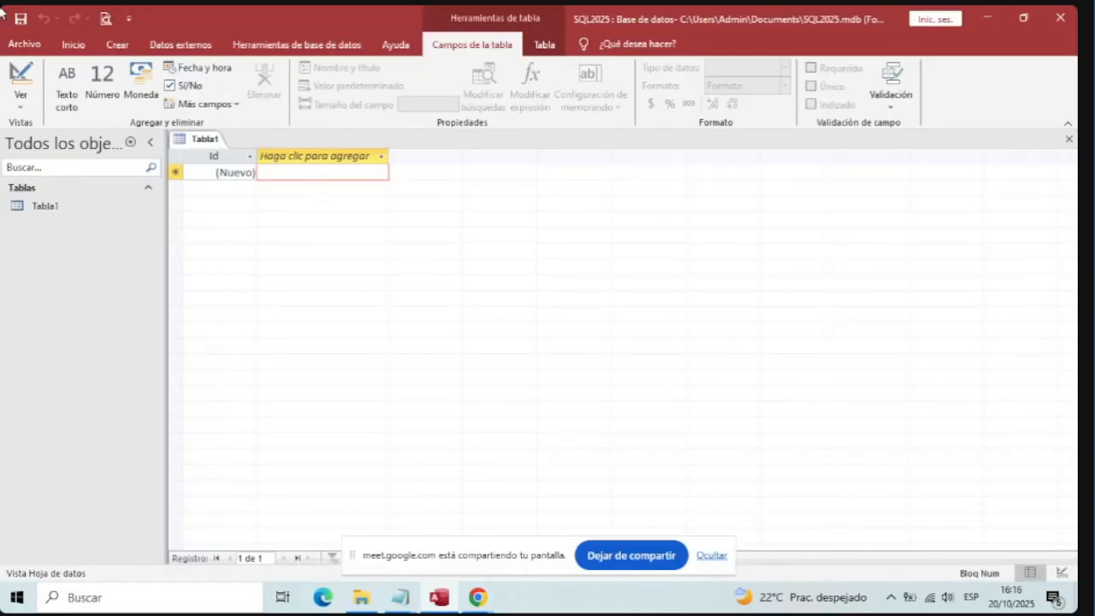
{"action": "left_click", "coordinate": [32, 42]}
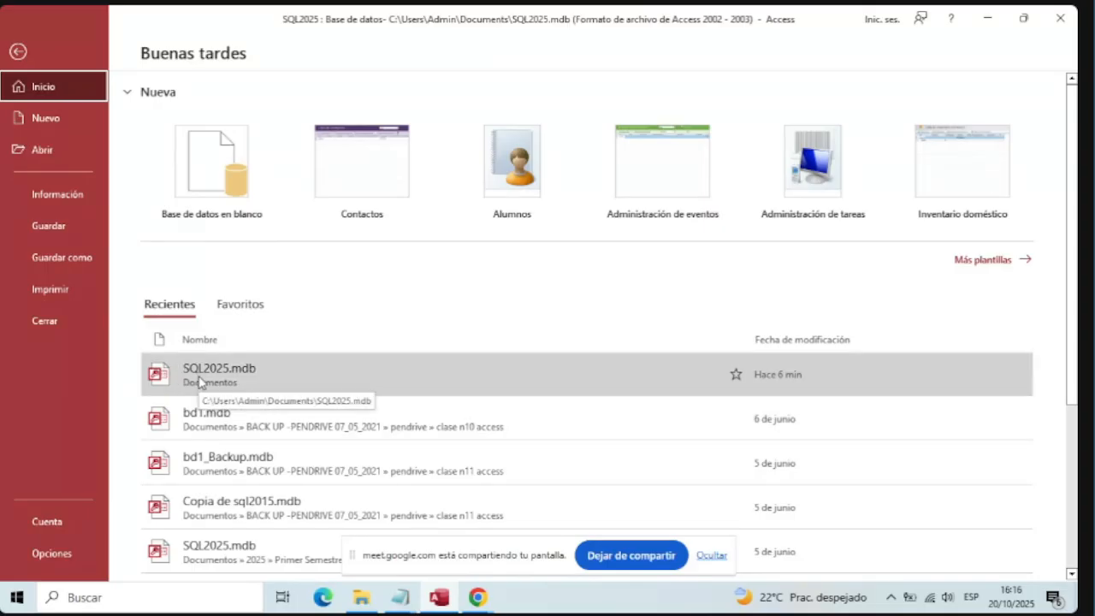
{"action": "left_click", "coordinate": [18, 53]}
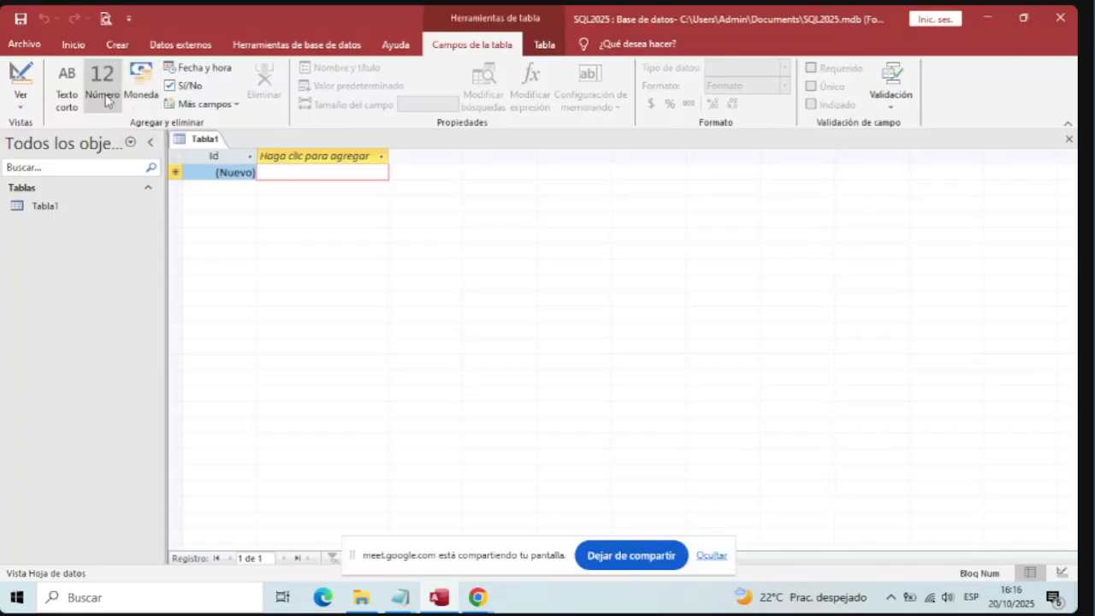
Create a blank SQL query without adding any table and delete its default SELECT statement.
{"action": "left_click", "coordinate": [118, 48]}
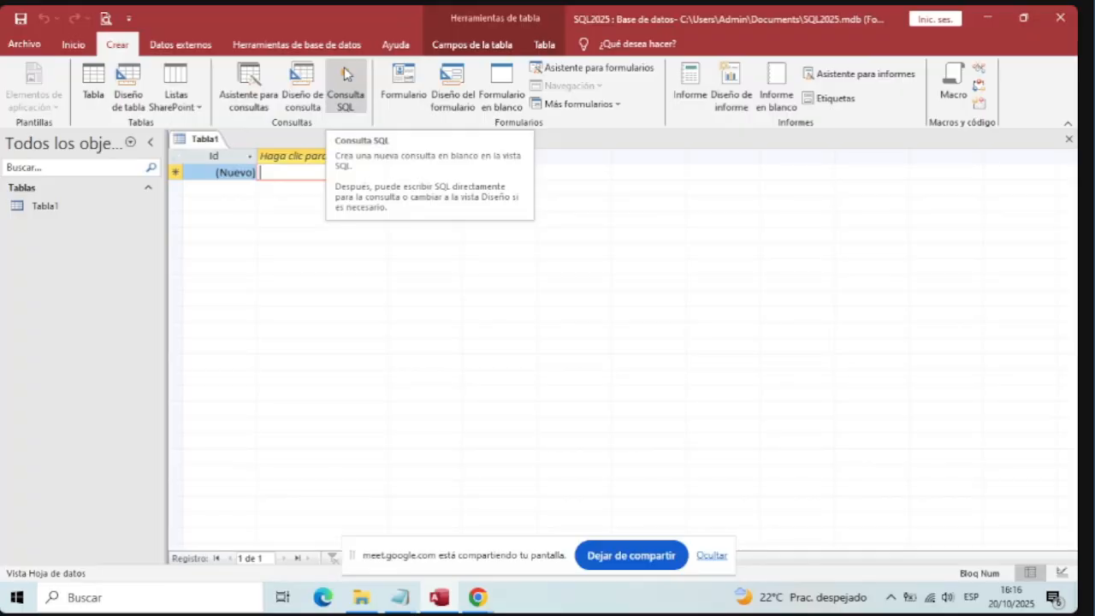
{"action": "left_click", "coordinate": [344, 67]}
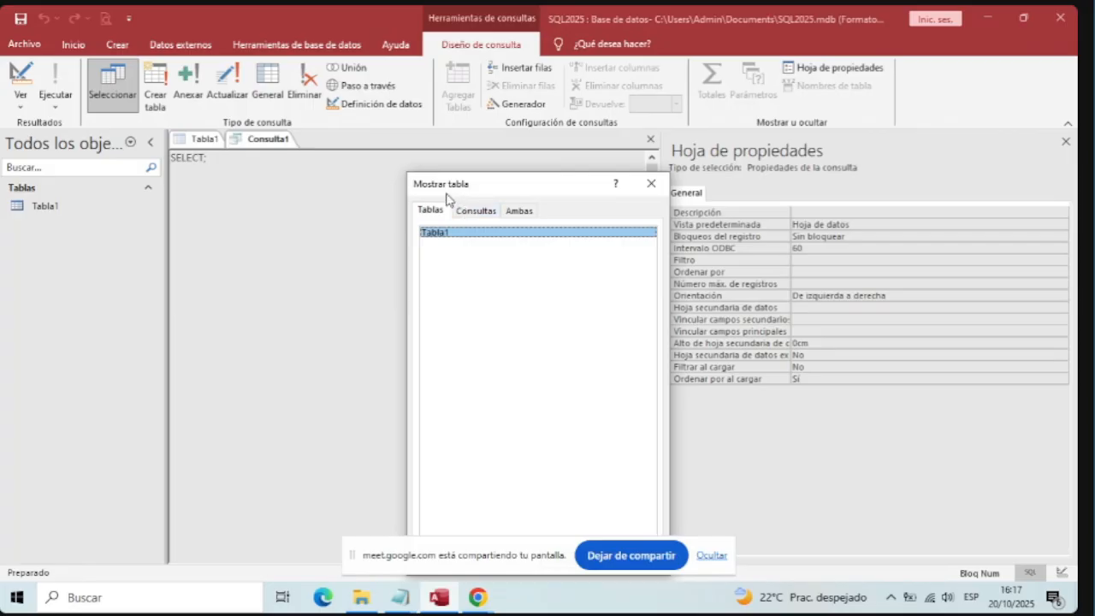
{"action": "left_click", "coordinate": [651, 185]}
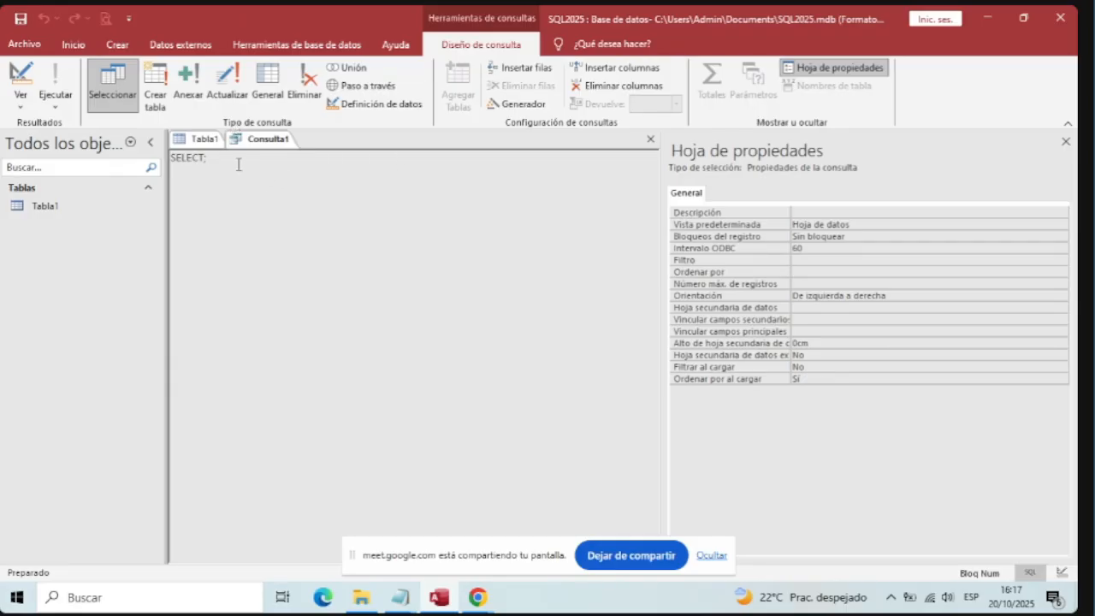
{"action": "left_click_drag", "start_coordinate": [210, 159], "coordinate": [139, 147]}
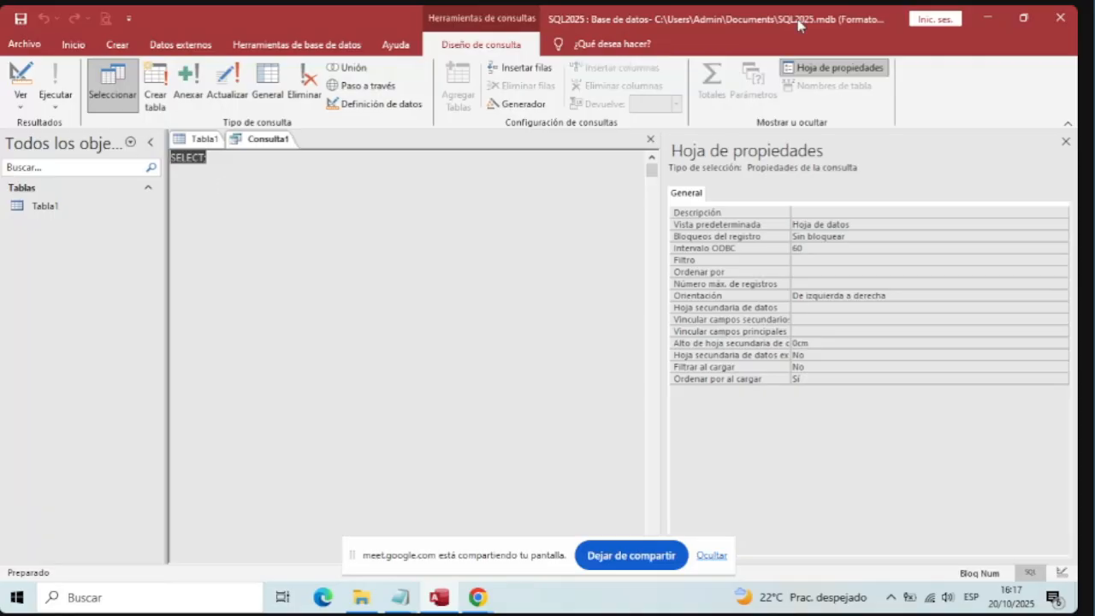
{"action": "key", "text": "Delete"}
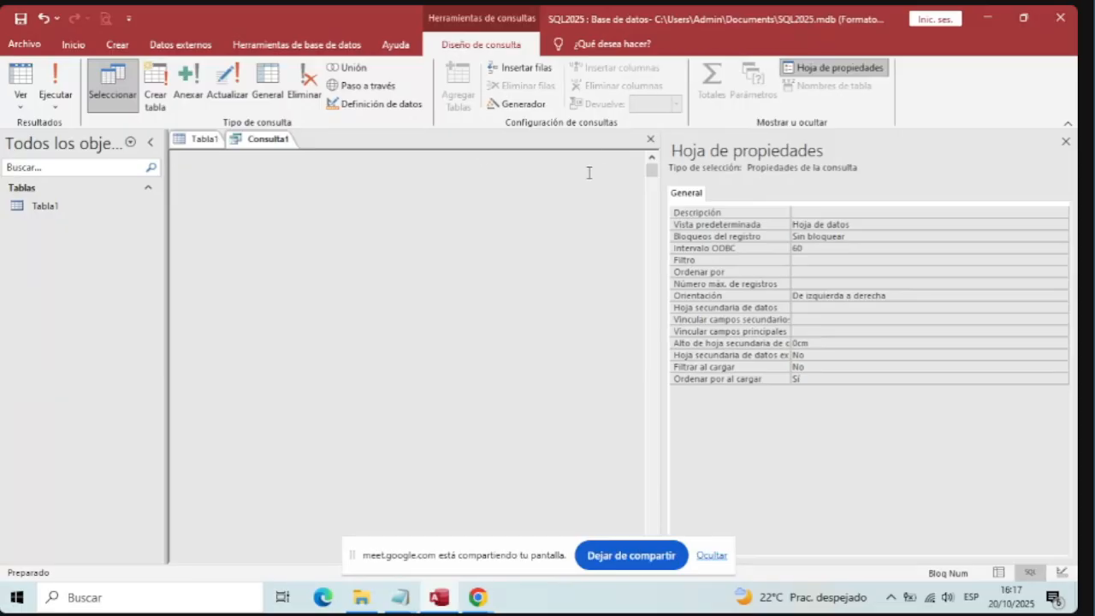
Switch to the practica3_2015 PDF in Chrome and examine the full table model, hiding the sharing notice and page thumbnails.
{"action": "mouse_move", "coordinate": [479, 599]}
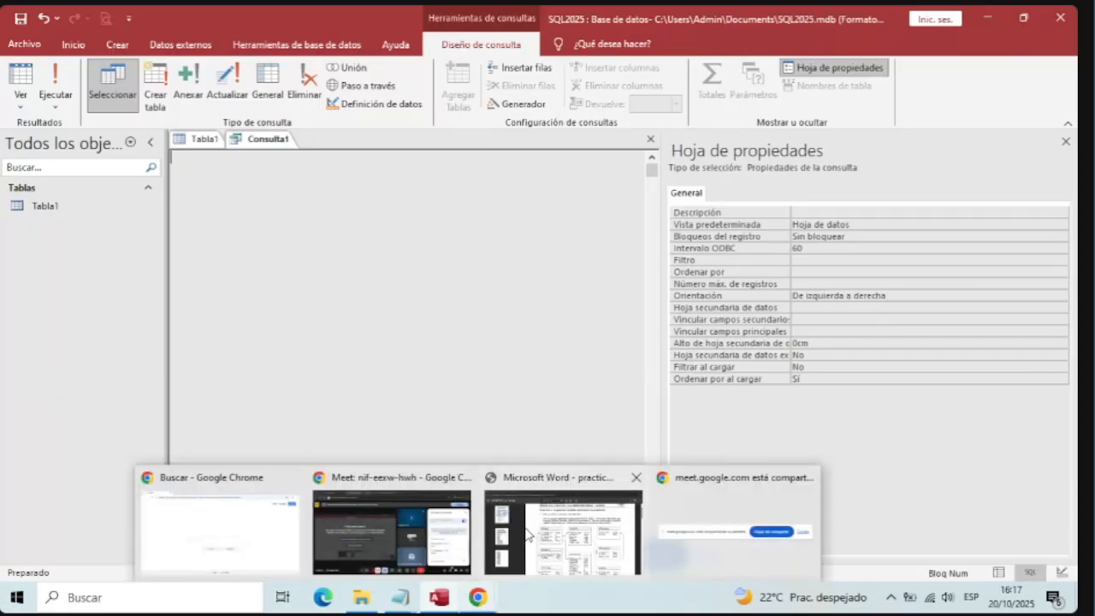
{"action": "left_click", "coordinate": [530, 532]}
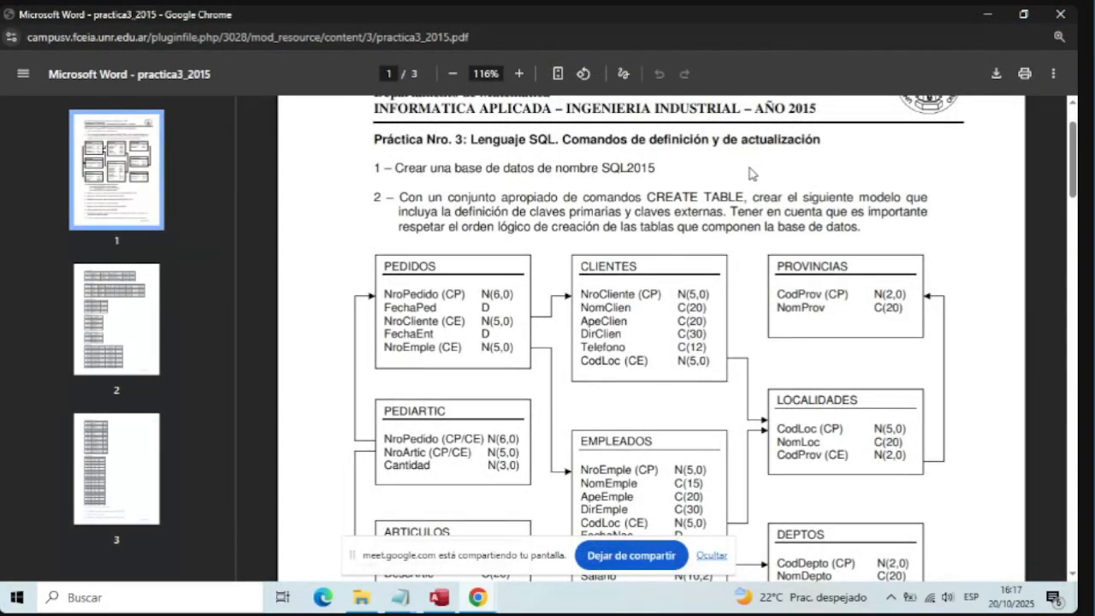
{"action": "scroll", "coordinate": [757, 175], "scroll_direction": "down", "scroll_amount": 2}
{"action": "left_click", "coordinate": [712, 555]}
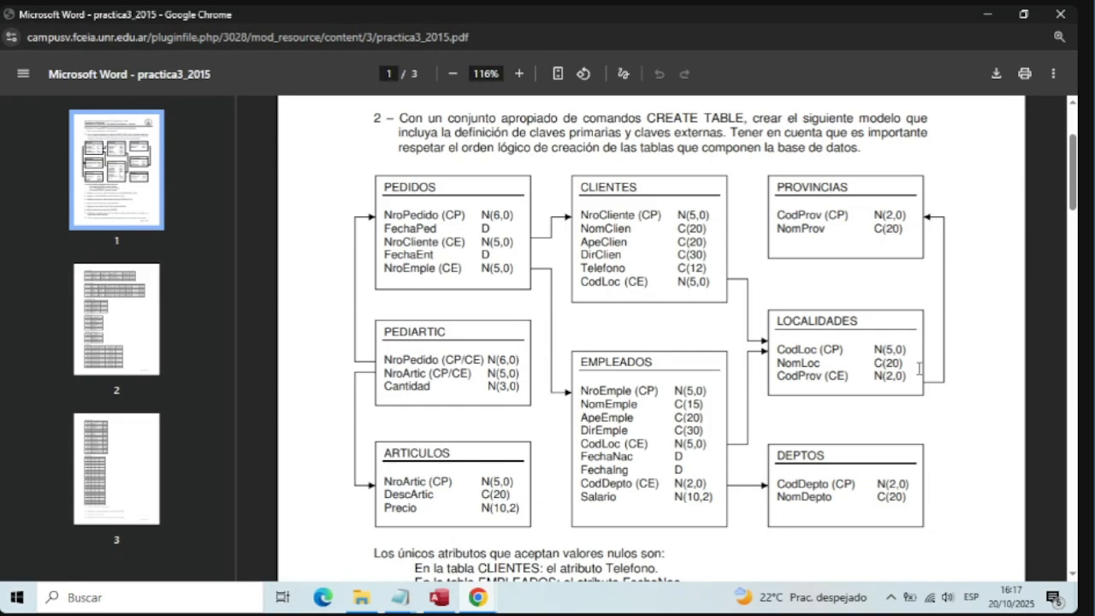
{"action": "left_click", "coordinate": [23, 74]}
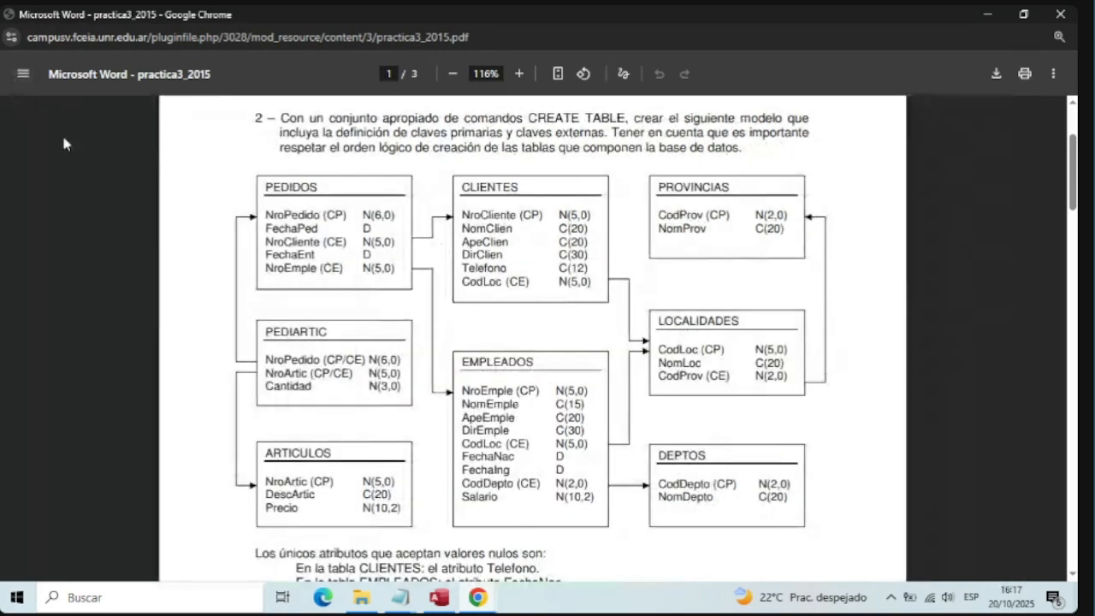
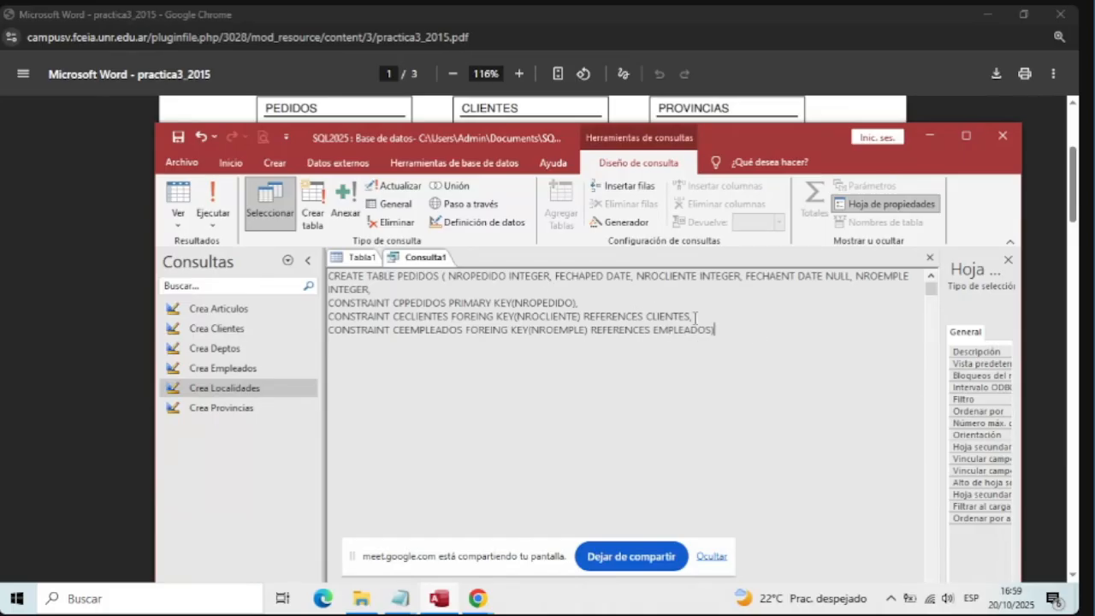
Correct the misspelled key keyword in the CECLIENTES constraint to FOREIGN and try running the CREATE TABLE PEDIDOS query.
{"action": "left_click", "coordinate": [213, 203]}
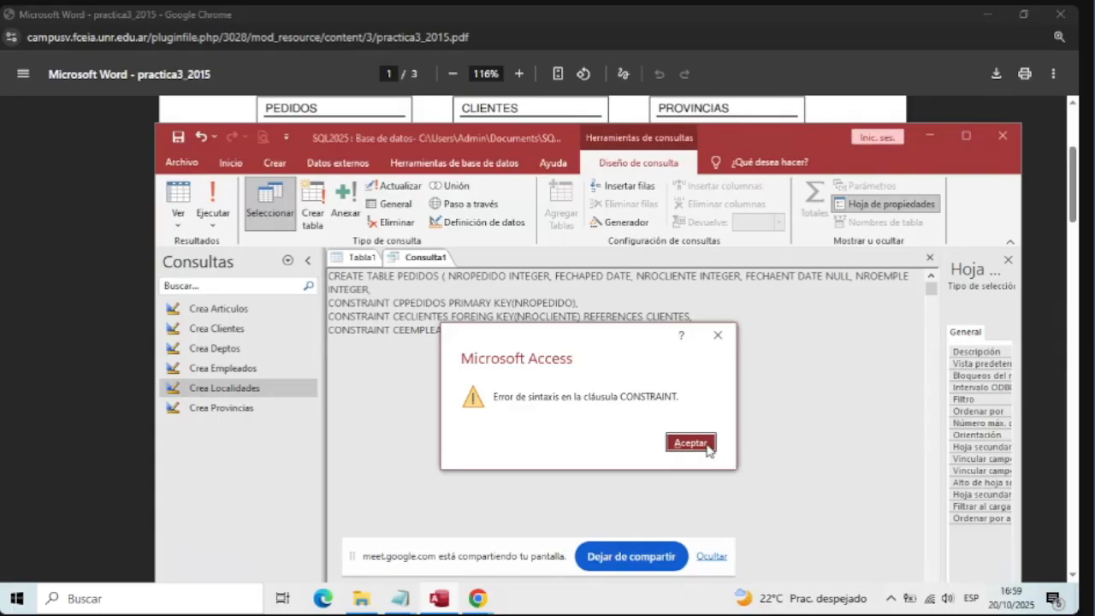
{"action": "left_click", "coordinate": [690, 443]}
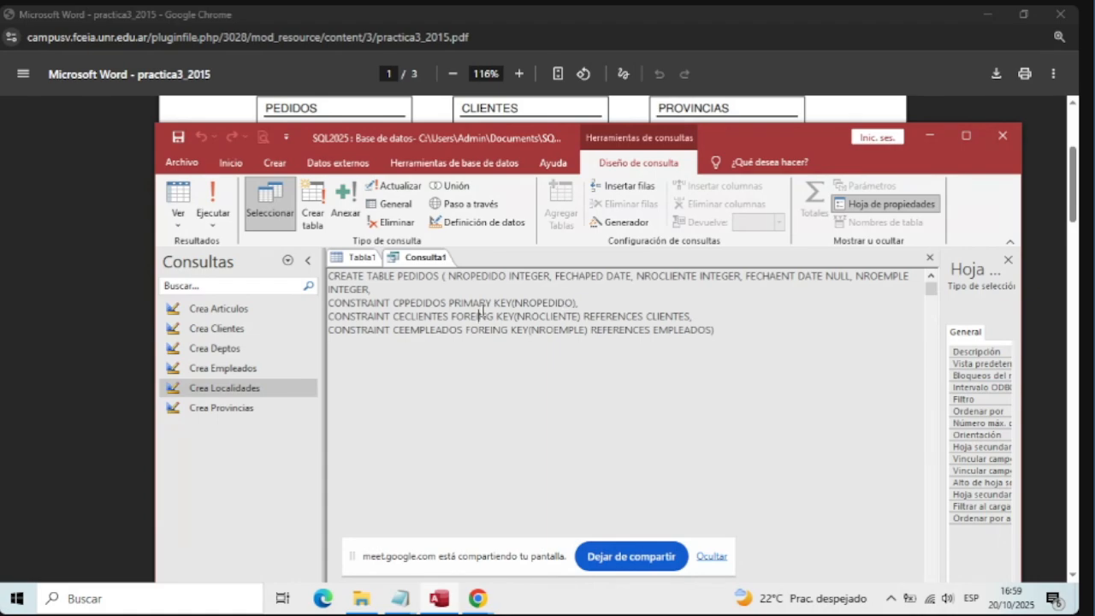
{"action": "type", "text": "G"}
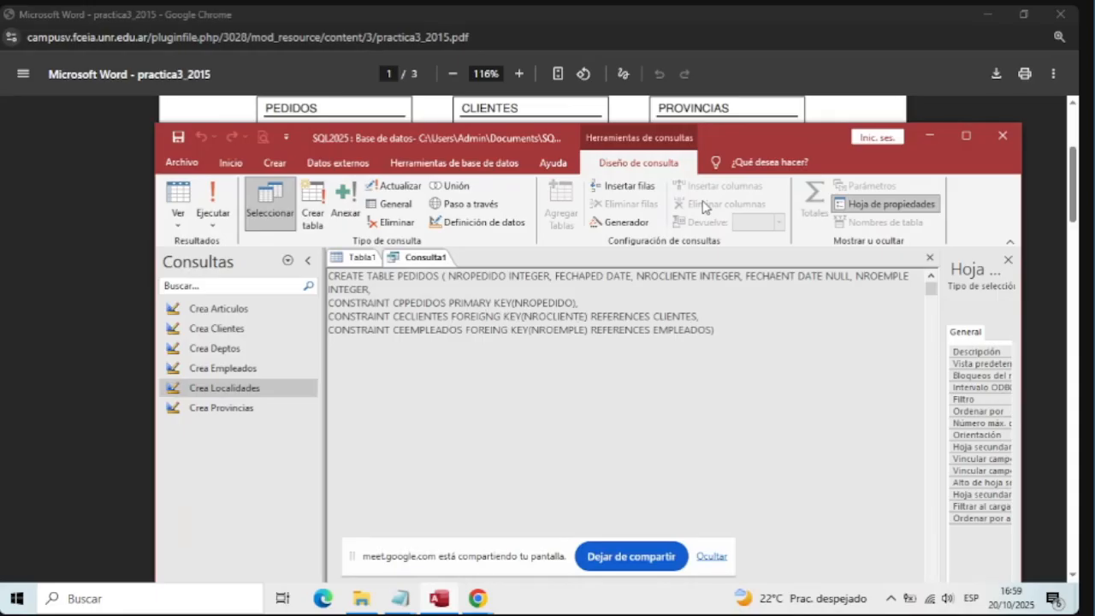
{"action": "key", "text": "Right"}
{"action": "key", "text": "Delete"}
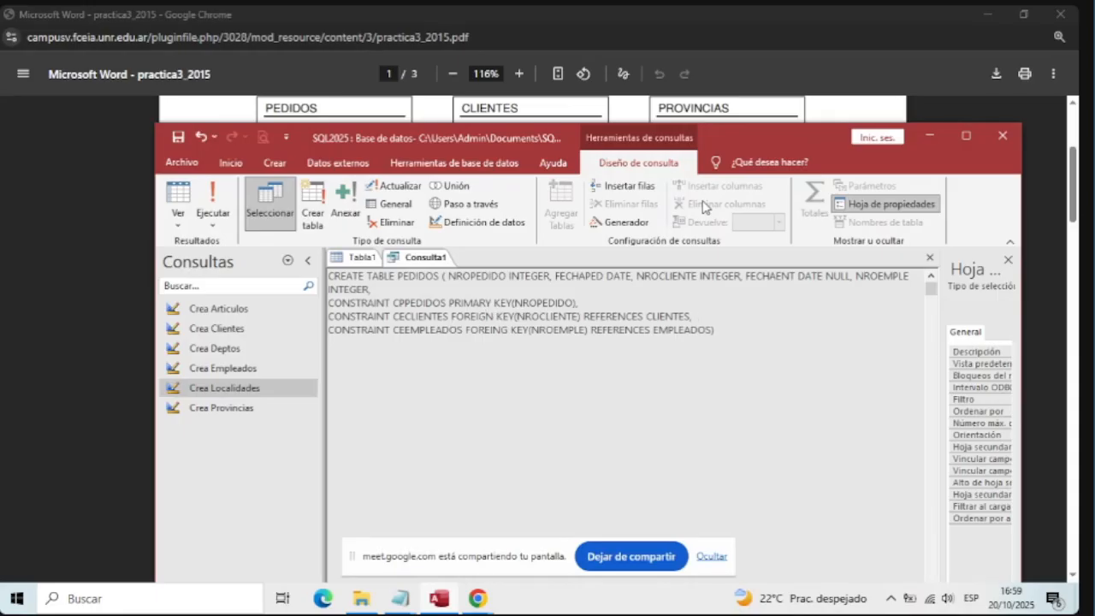
{"action": "left_click", "coordinate": [214, 198]}
{"action": "left_click", "coordinate": [691, 443]}
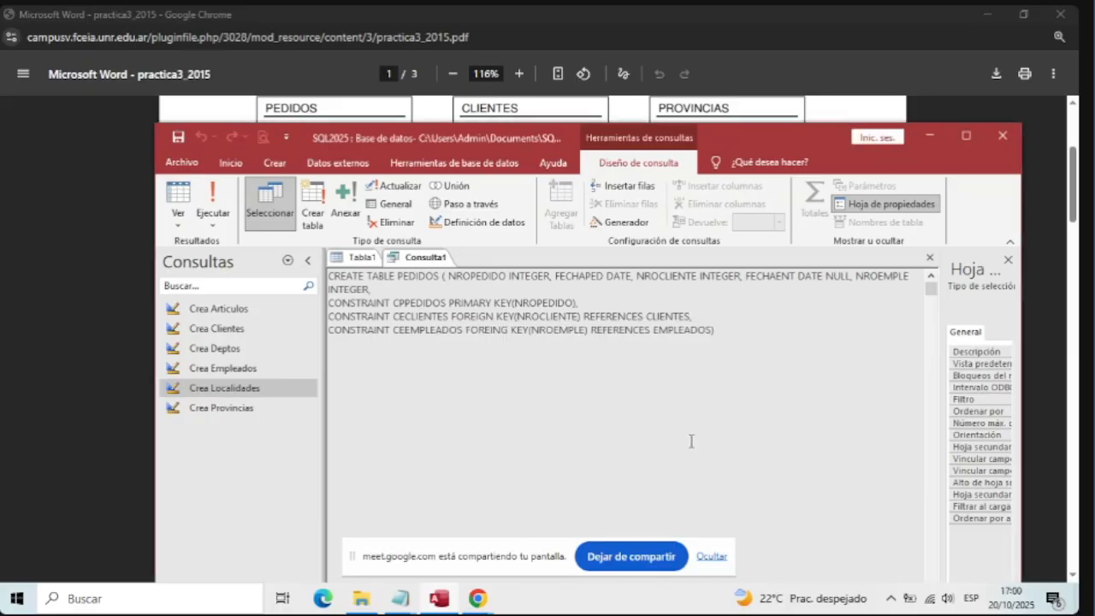
Correct the misspelled key keyword in the CEEMPLEADOS constraint to FOREIGN and try to display the PEDIDOS query as a datasheet.
{"action": "left_click", "coordinate": [496, 330]}
{"action": "type", "text": "G"}
{"action": "key", "text": "BackSpace"}
{"action": "type", "text": "G"}
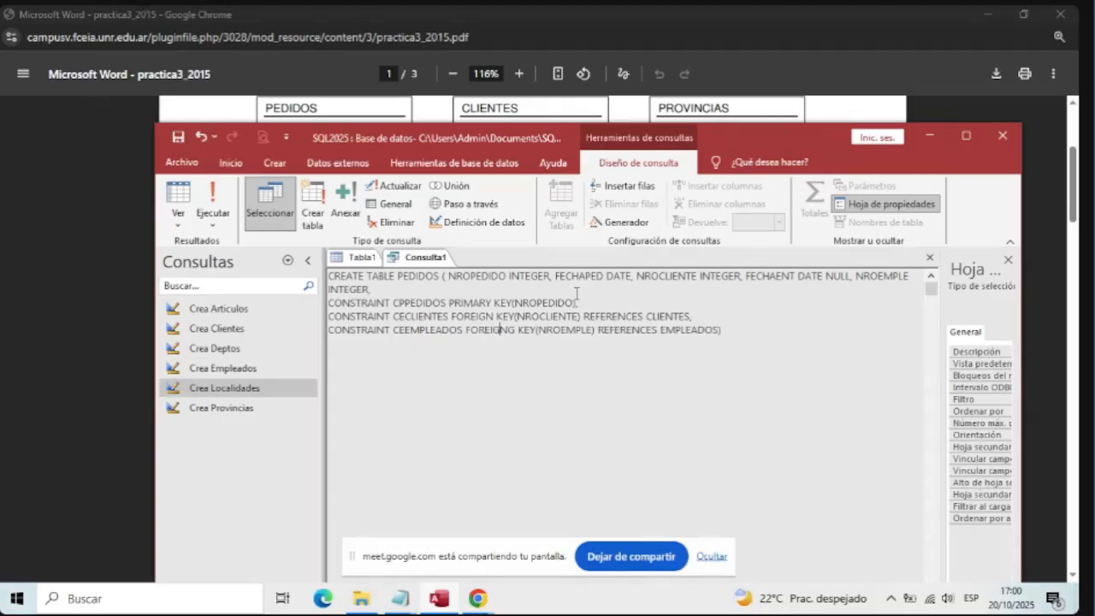
{"action": "key", "text": "Right"}
{"action": "key", "text": "Delete"}
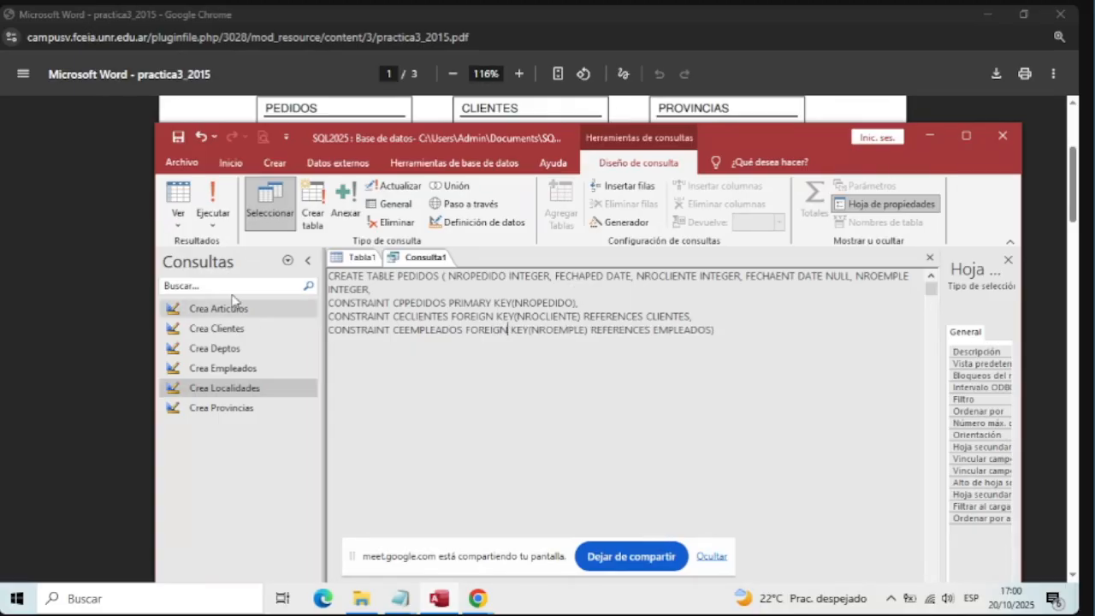
{"action": "left_click", "coordinate": [178, 197]}
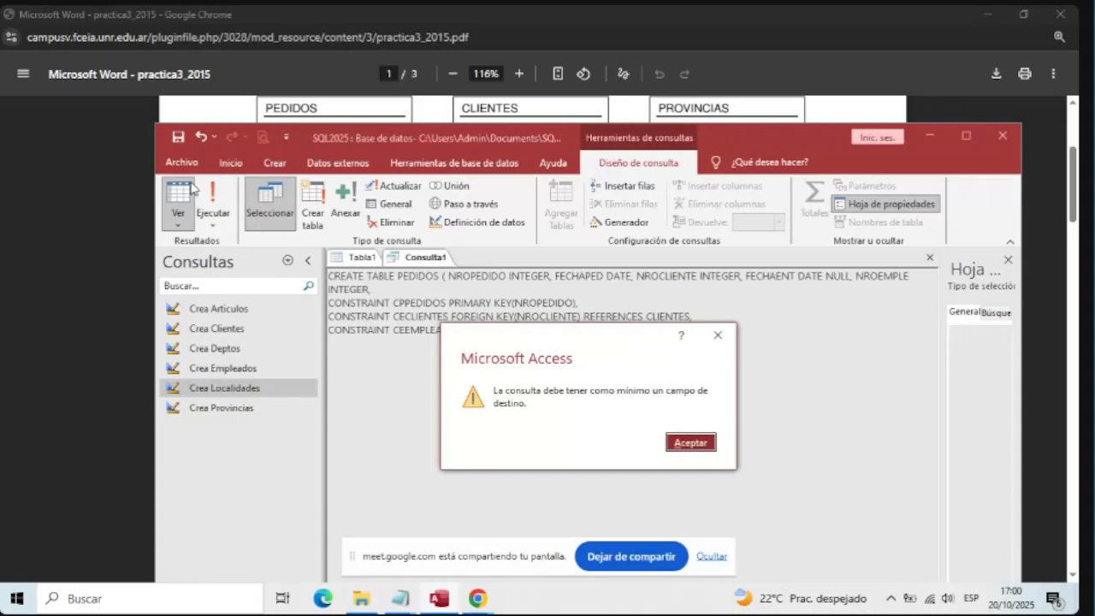
{"action": "left_click", "coordinate": [692, 445]}
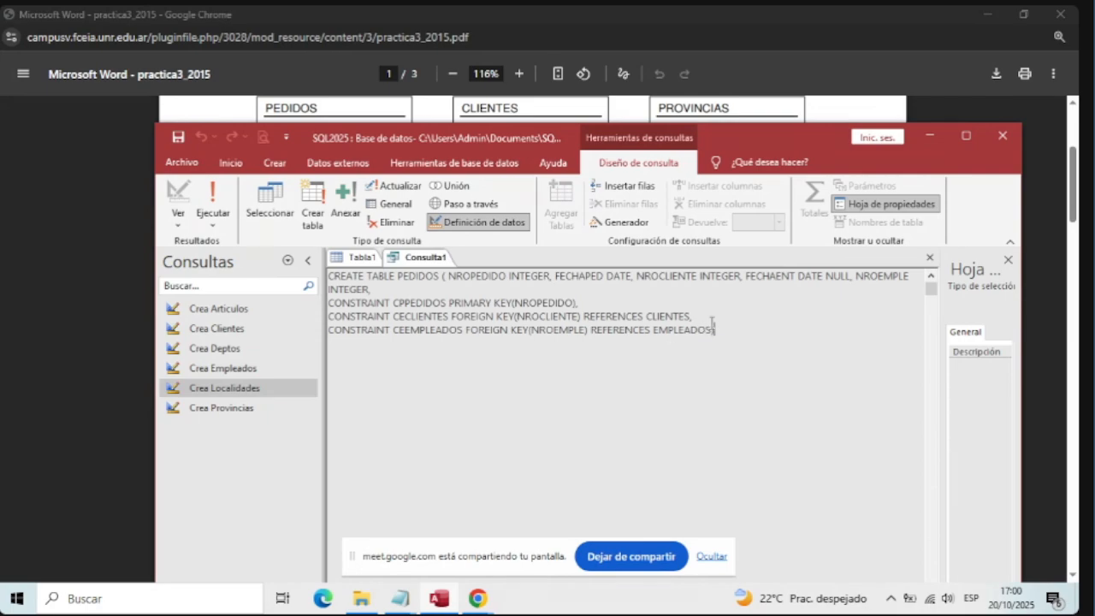
Rename the CECLIENTES foreign key constraint to CECLIENTES2 and run the CREATE TABLE PEDIDOS query.
{"action": "left_click", "coordinate": [213, 196]}
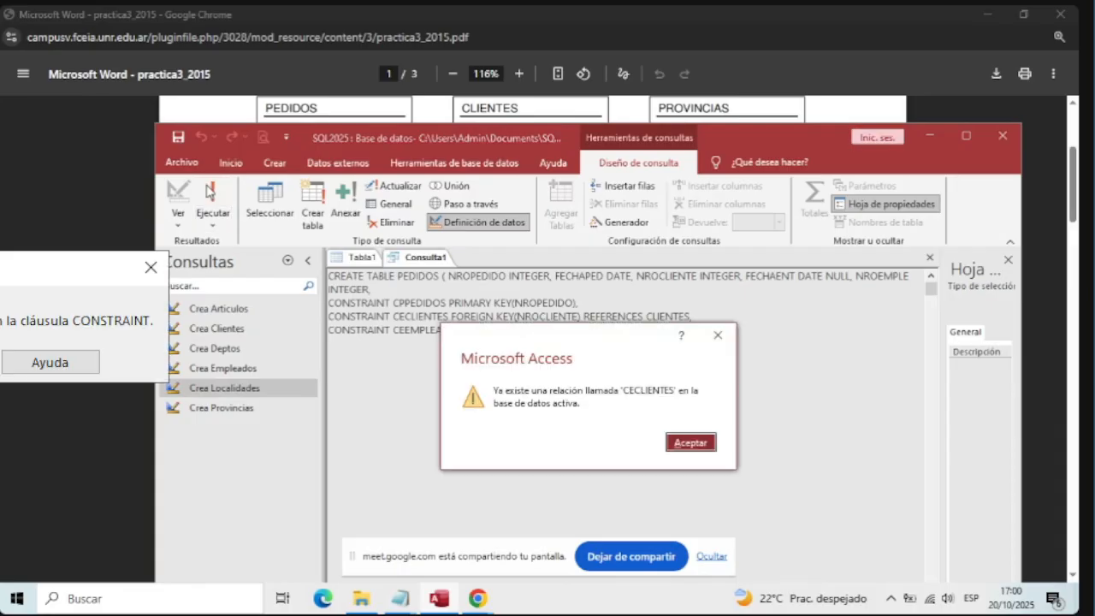
{"action": "left_click", "coordinate": [688, 442]}
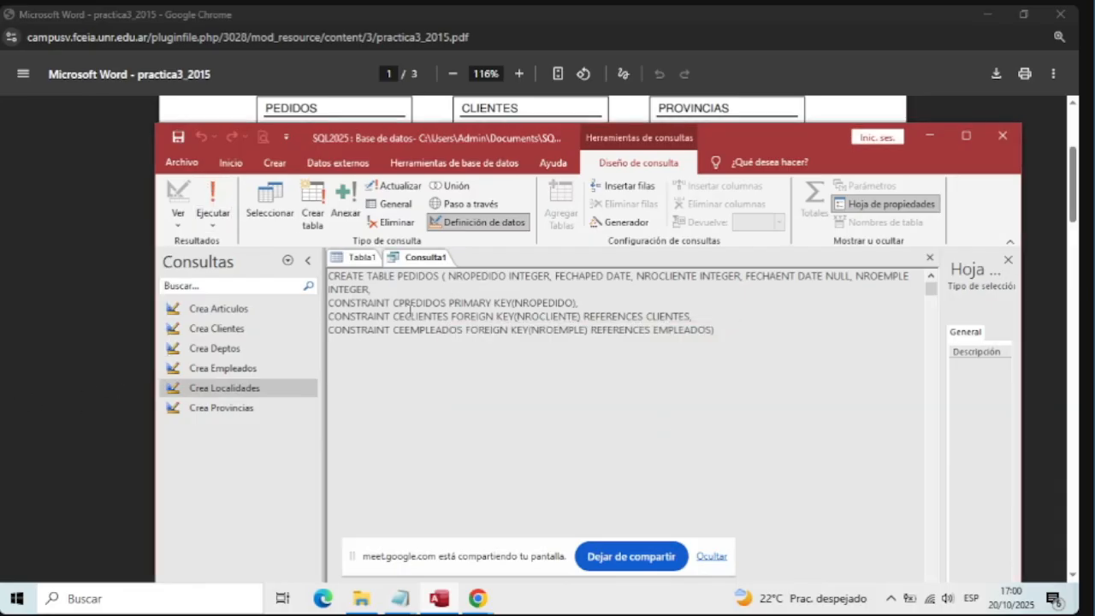
{"action": "left_click", "coordinate": [451, 315]}
{"action": "type", "text": "2"}
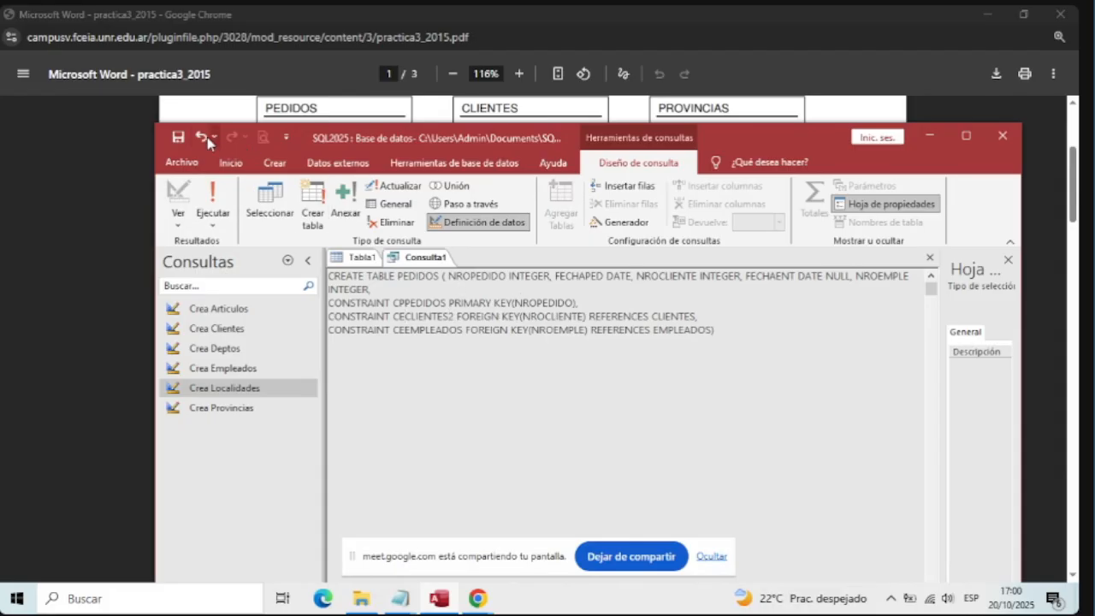
{"action": "left_click", "coordinate": [216, 199]}
Close the PEDIDOS creation query and save it as Crea Pedidos.
{"action": "left_click", "coordinate": [930, 258]}
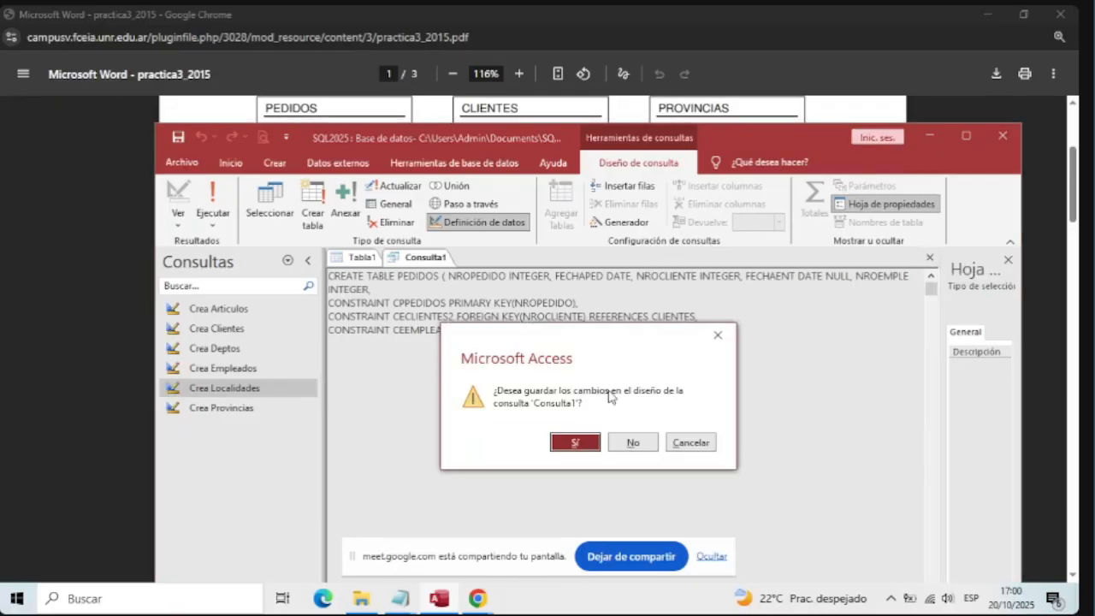
{"action": "left_click", "coordinate": [589, 448]}
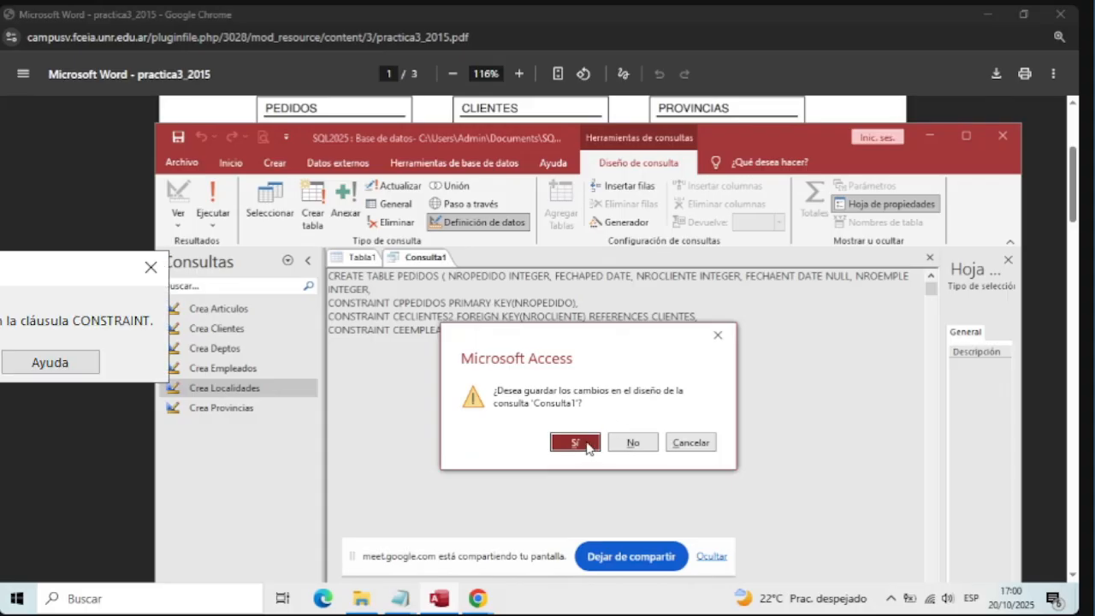
{"action": "key", "text": "Return"}
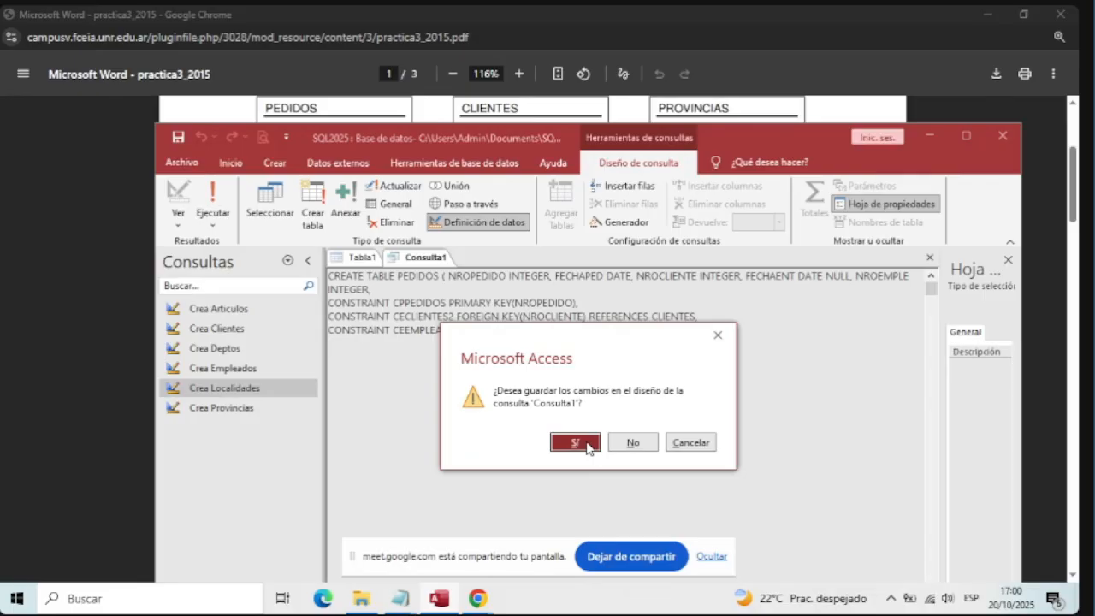
{"action": "left_click", "coordinate": [589, 446]}
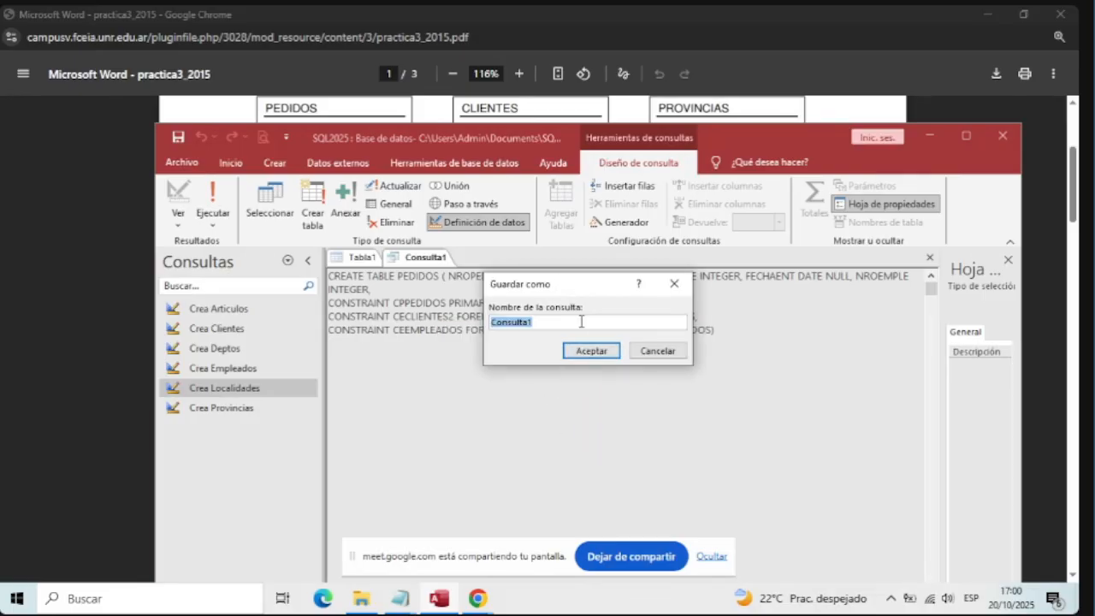
{"action": "type", "text": "Crea Pedidos"}
{"action": "key", "text": "Return"}
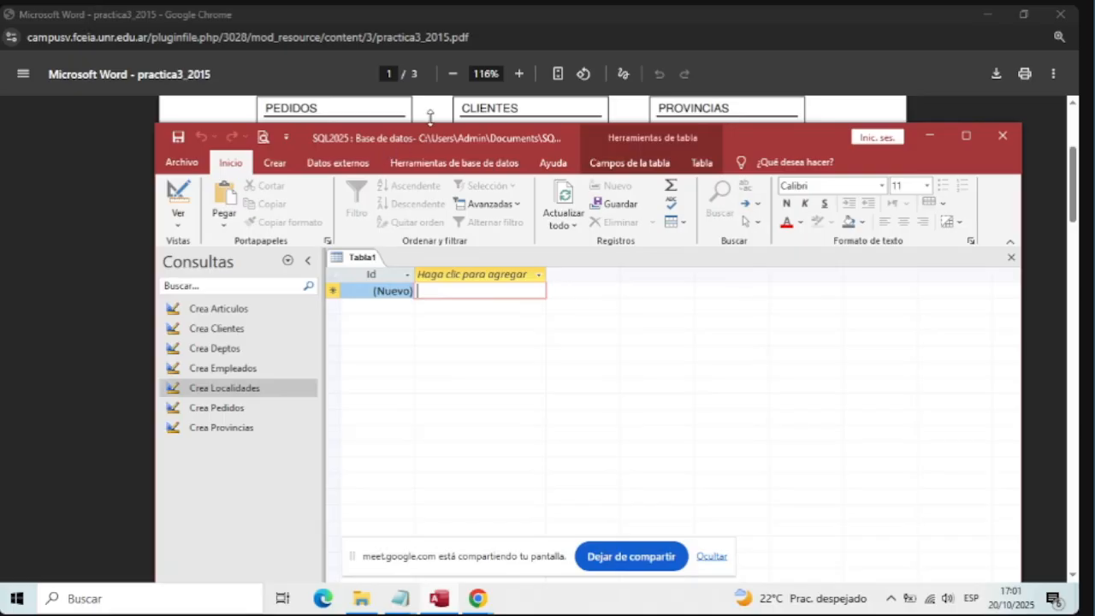
Uncover the PEDIARTIC definition in the PDF and create a blank SQL query without tables or its default SELECT text.
{"action": "left_click_drag", "start_coordinate": [442, 140], "coordinate": [700, 93]}
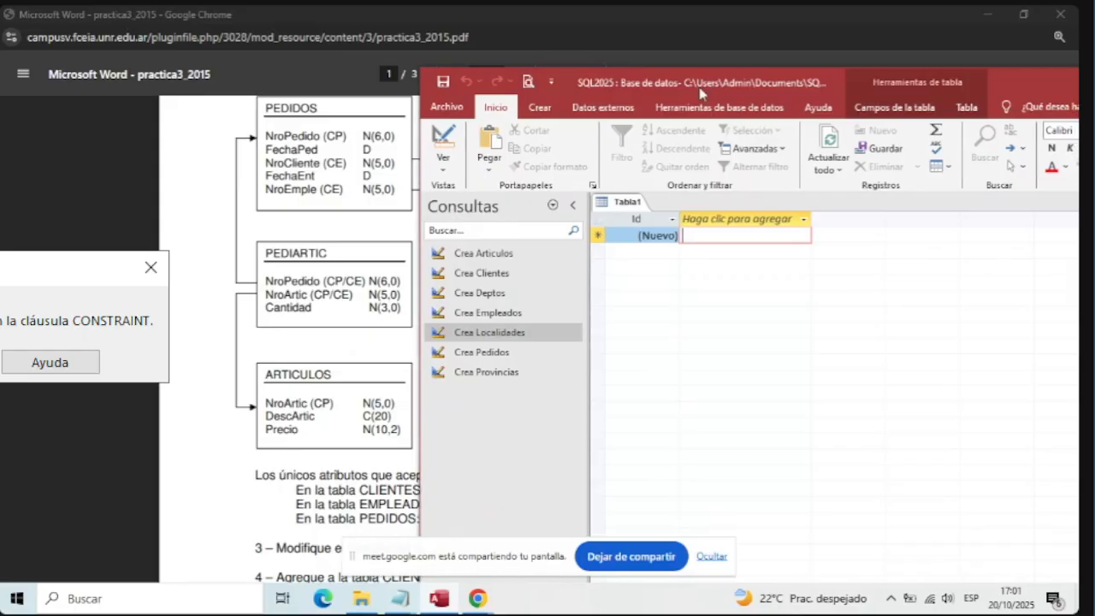
{"action": "left_click", "coordinate": [548, 109]}
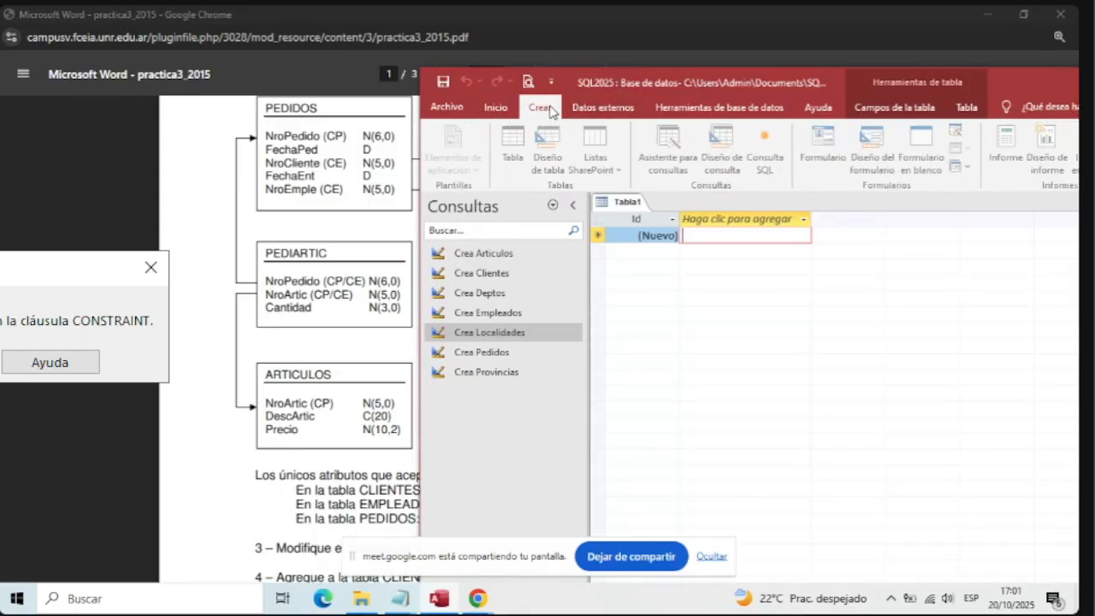
{"action": "left_click", "coordinate": [764, 148]}
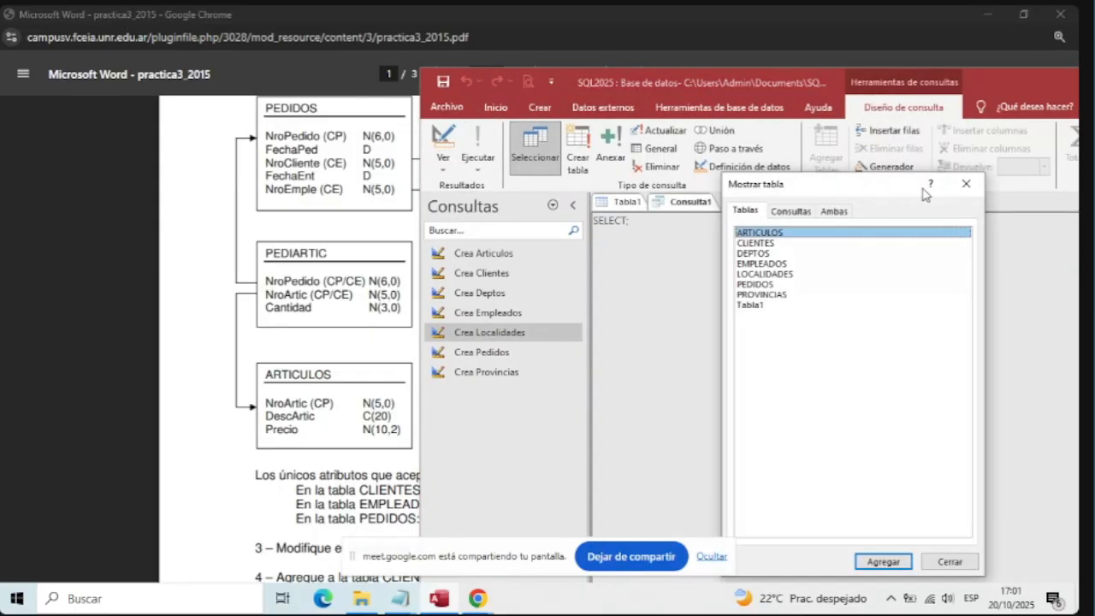
{"action": "left_click", "coordinate": [966, 183]}
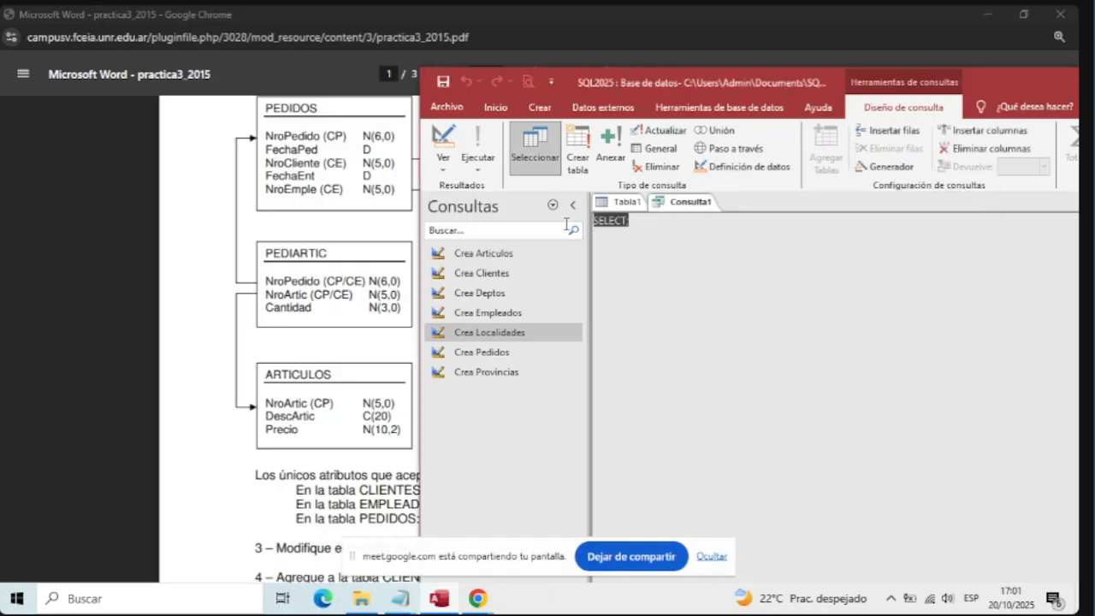
{"action": "key", "text": "Delete"}
Begin a CREATE TABLE PEDIARTIC statement with the fields NROPEDIDO INTEGER and NROARTIC INTEGER.
{"action": "type", "text": "CR"}
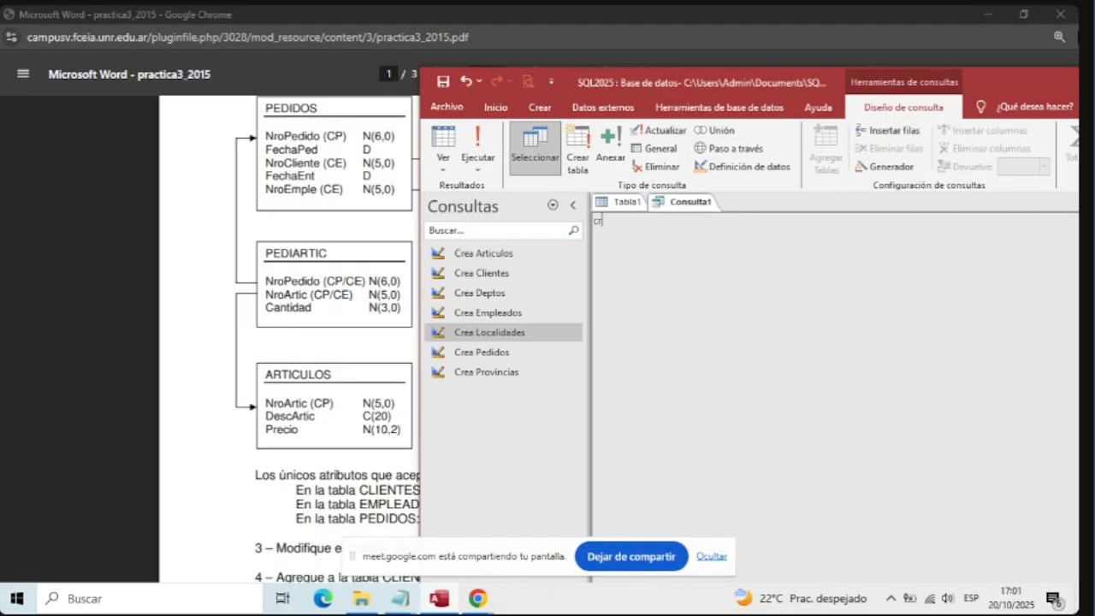
{"action": "type", "text": "EATE TABLE PEDIARTIC "}
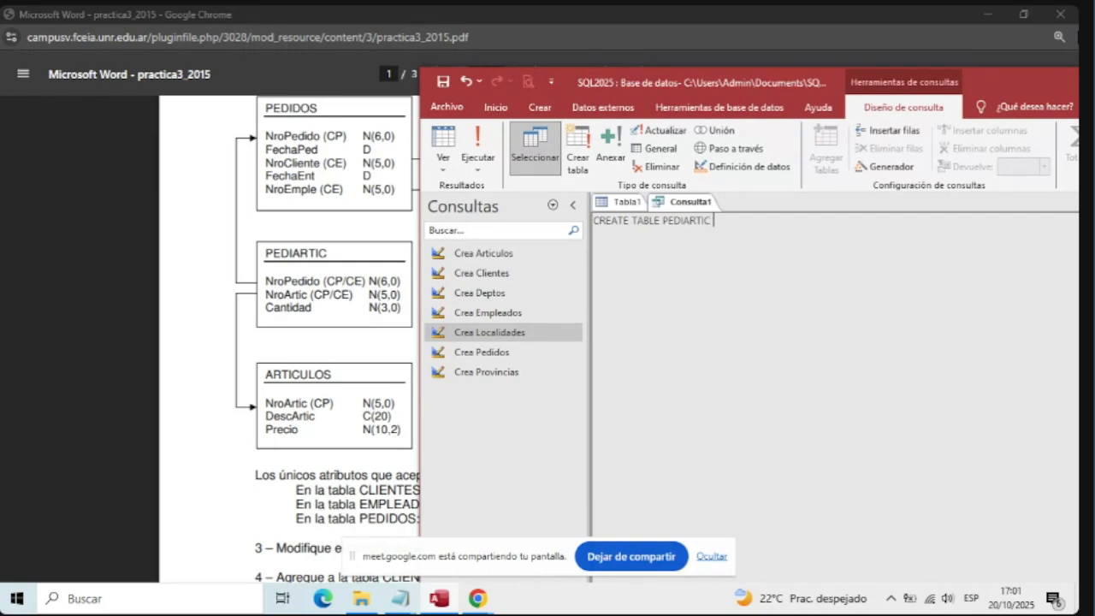
{"action": "type", "text": "("}
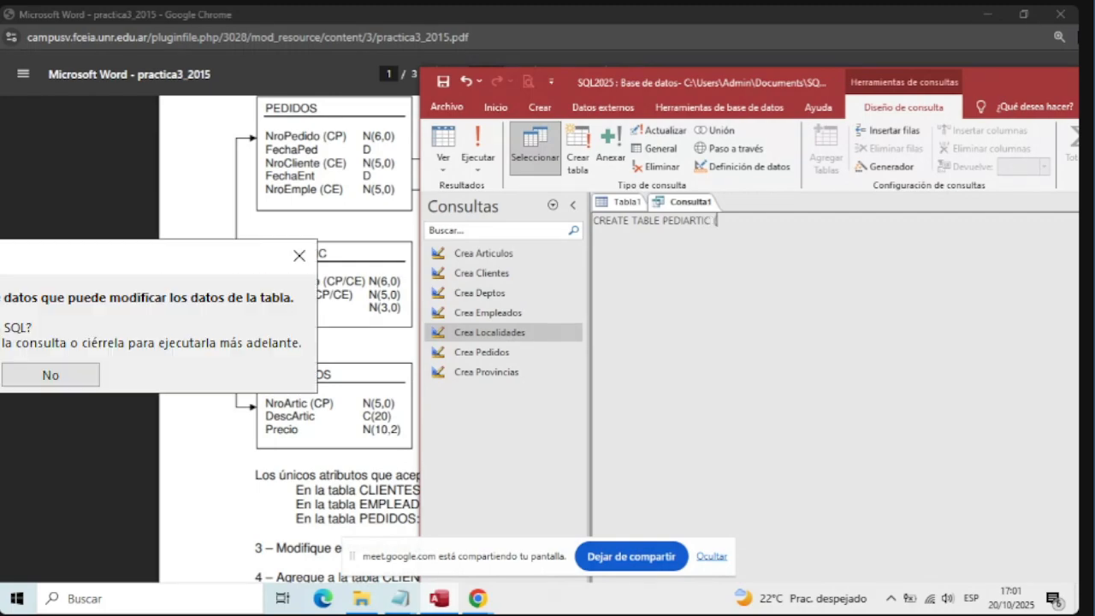
{"action": "type", "text": " NROPEDIDO"}
{"action": "left_click", "coordinate": [300, 256]}
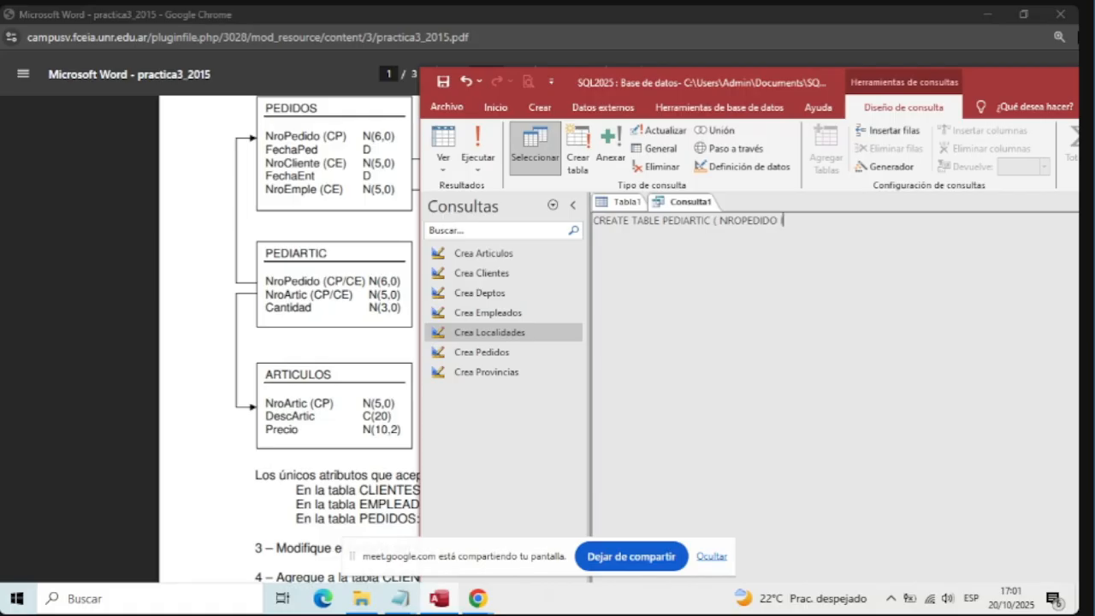
{"action": "type", "text": "INTEGER, NROARTIC INTEGER"}
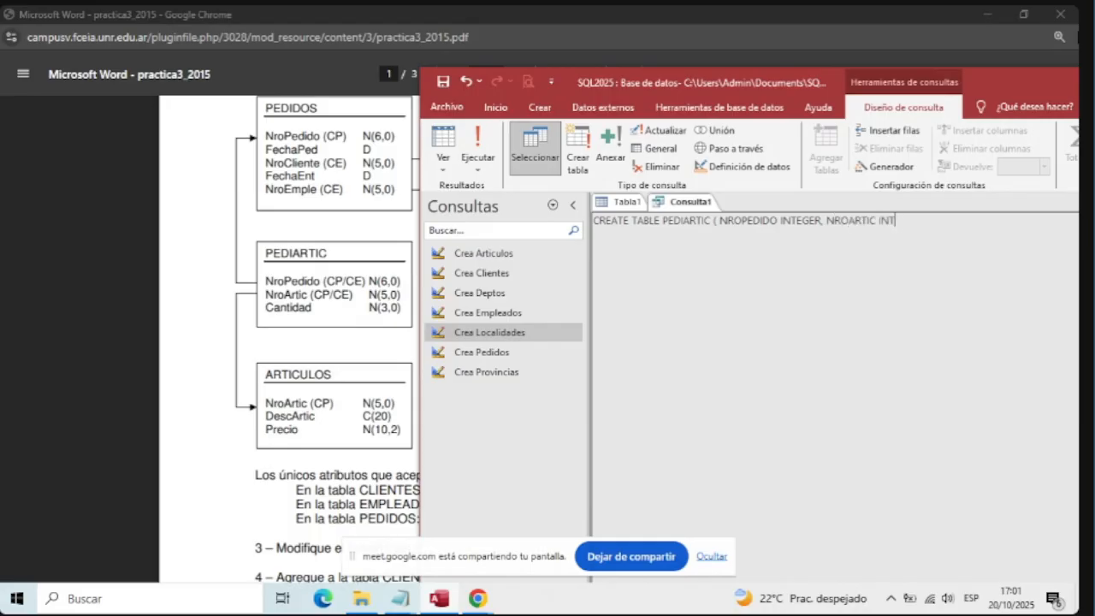
Add the field CANTIDAD INTEGER to the PEDIARTIC table definition.
{"action": "type", "text": ", CANTIADA"}
{"action": "key", "text": "BackSpace"}
{"action": "key", "text": "BackSpace"}
{"action": "key", "text": "BackSpace"}
{"action": "key", "text": "BackSpace"}
{"action": "type", "text": "IDAD"}
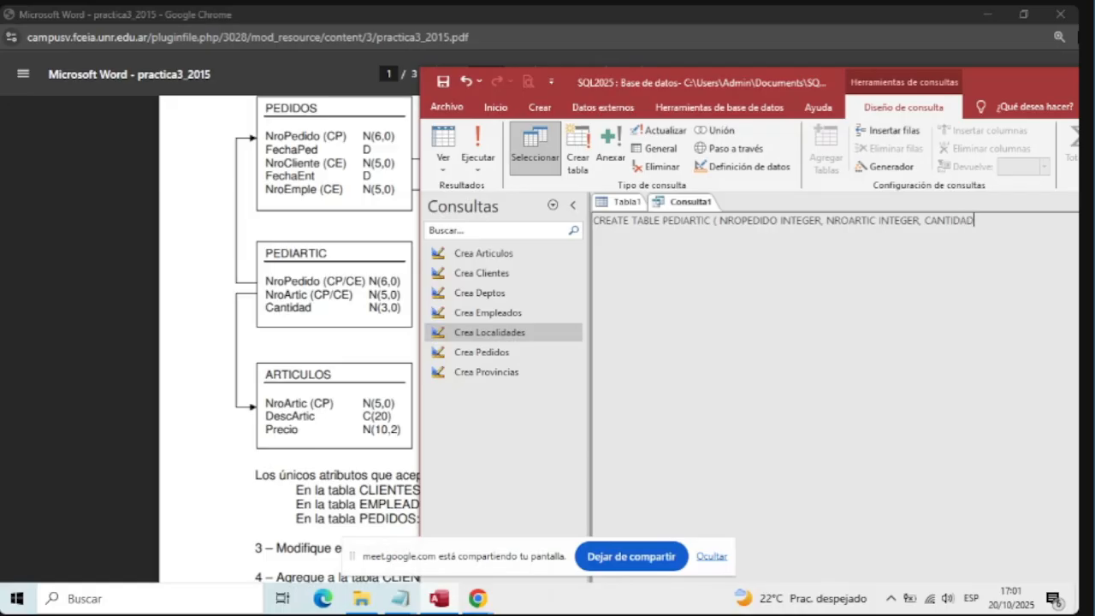
{"action": "type", "text": " INTEGER,"}
{"action": "key", "text": "Return"}
Add the constraint CPPEDIARTIC as PRIMARY KEY(NROPEDIDO,NROARTIC) on a new line of the PEDIARTIC statement.
{"action": "type", "text": "CONSTR"}
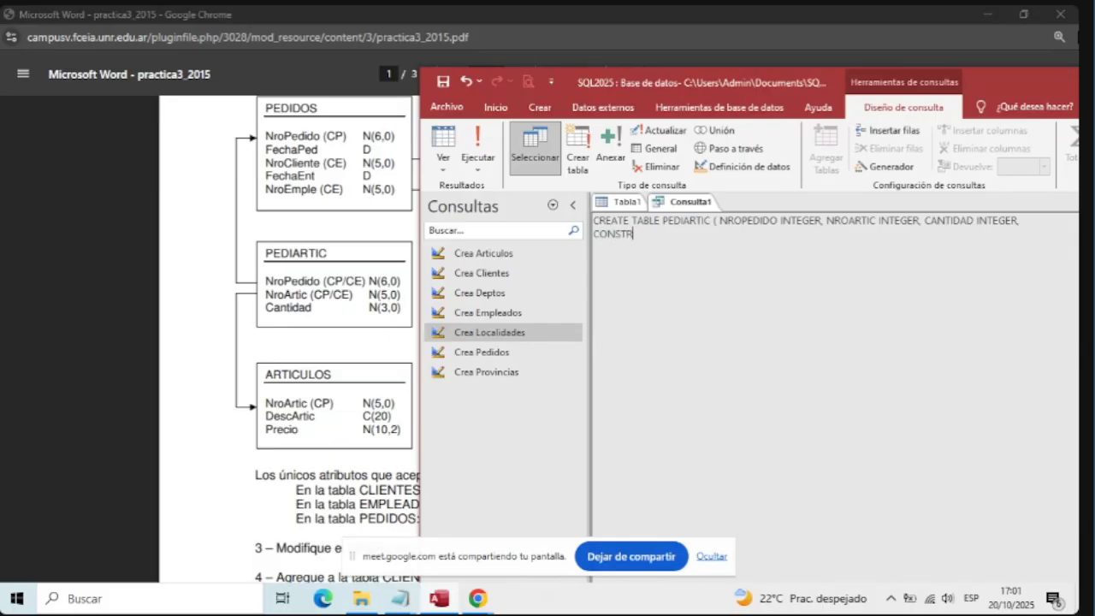
{"action": "type", "text": "AINT"}
{"action": "key", "text": "ctrl+w"}
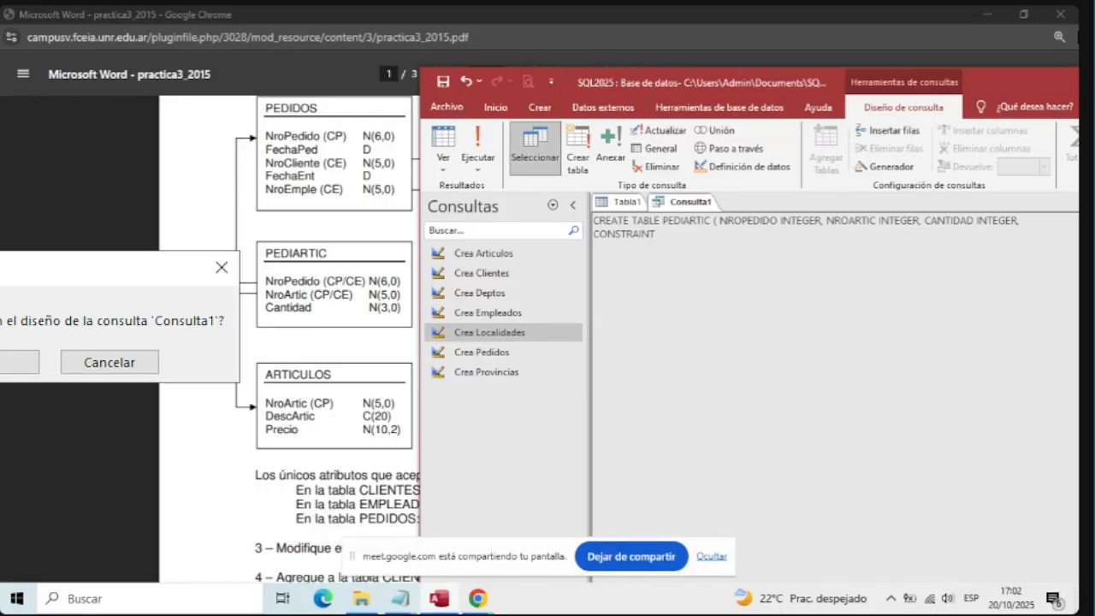
{"action": "key", "text": "Escape"}
{"action": "type", "text": "C"}
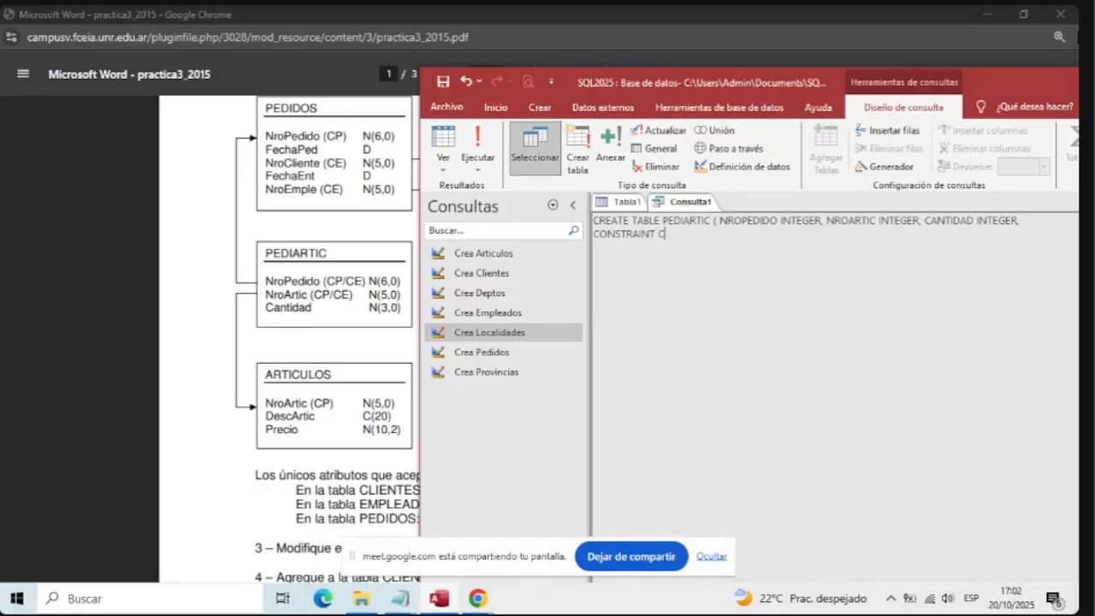
{"action": "type", "text": "PPRE"}
{"action": "key", "text": "BackSpace"}
{"action": "type", "text": "EDIARTIC PRIMAR"}
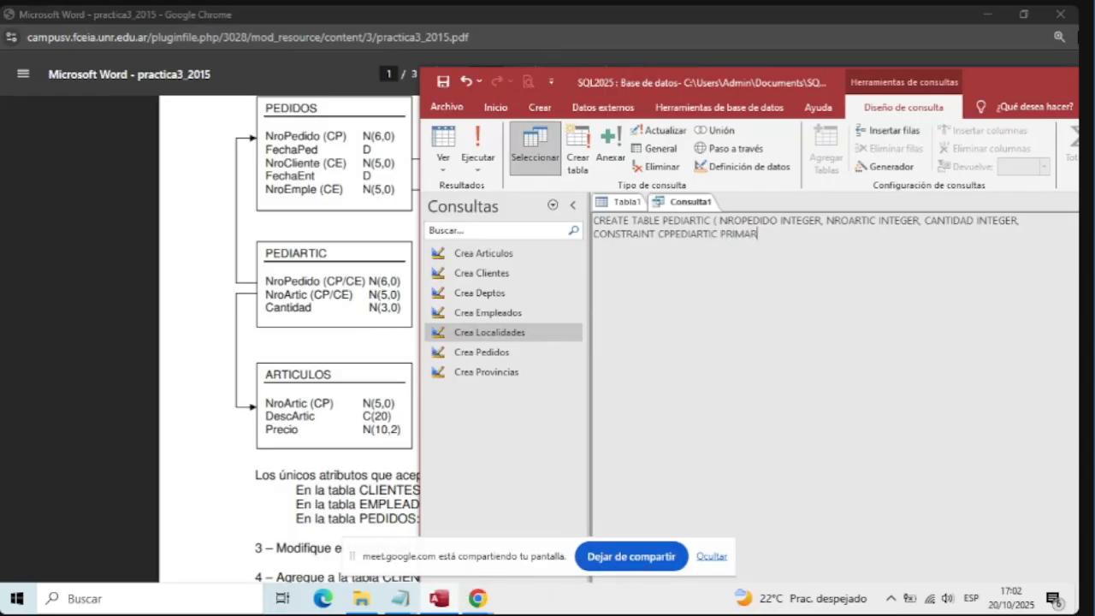
{"action": "type", "text": "Y KEY(NROPEDIDO"}
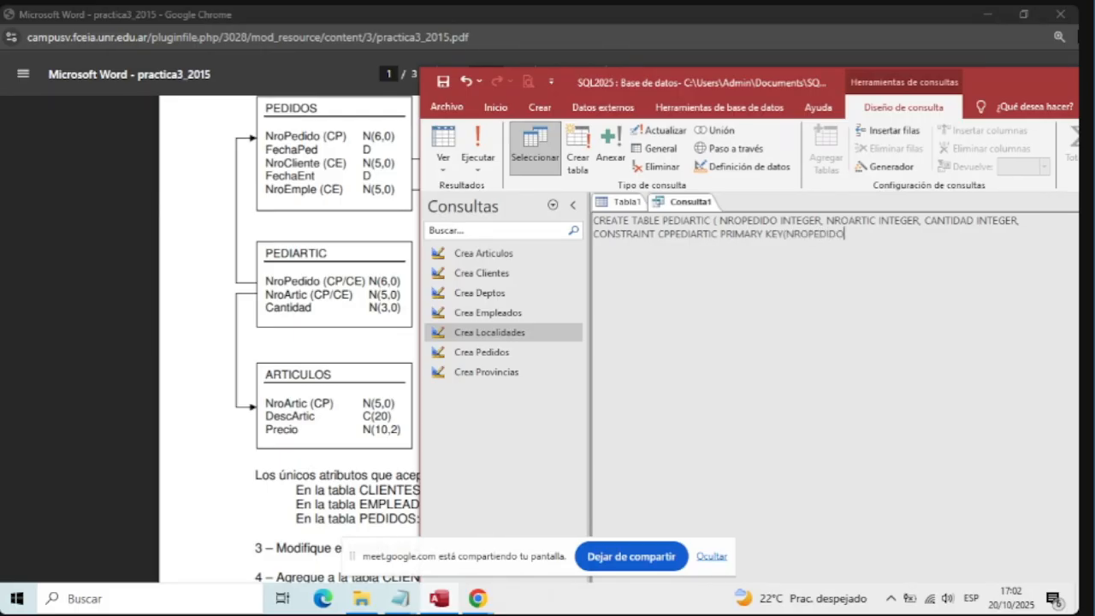
{"action": "type", "text": ",NRO"}
{"action": "type", "text": "ARTIC"}
Add the constraint CEPEDIARTIC1 as FOREIGN KEY(NROPEDIDO) REFERENCES PEDIDOS, followed by a comma and a new line.
{"action": "type", "text": "CONSTR"}
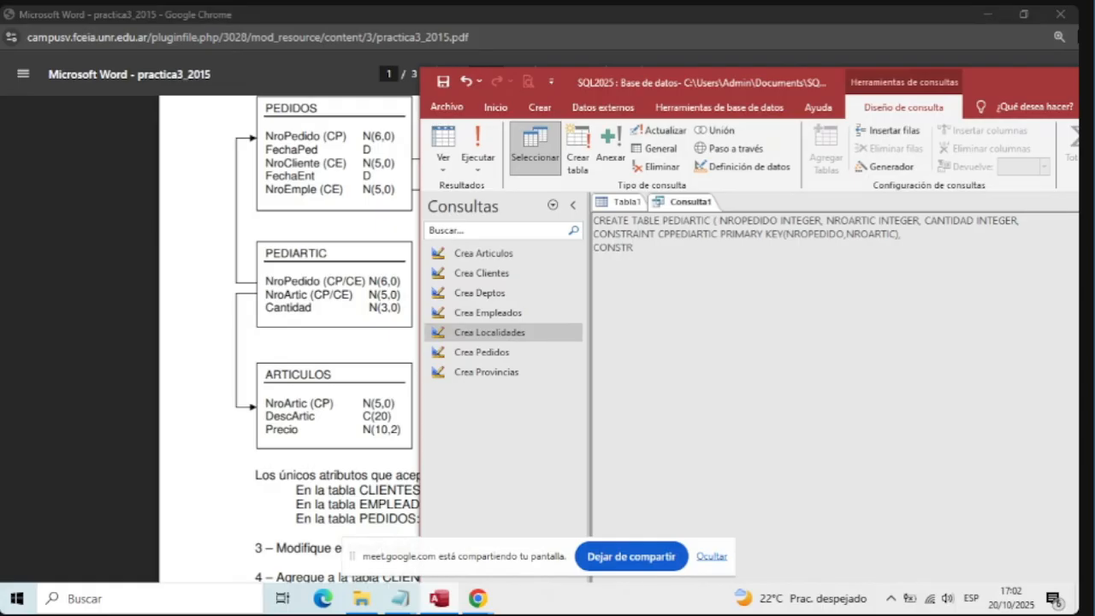
{"action": "type", "text": "AINT "}
{"action": "type", "text": "NR"}
{"action": "type", "text": "PE"}
{"action": "type", "text": "DIARTIC1"}
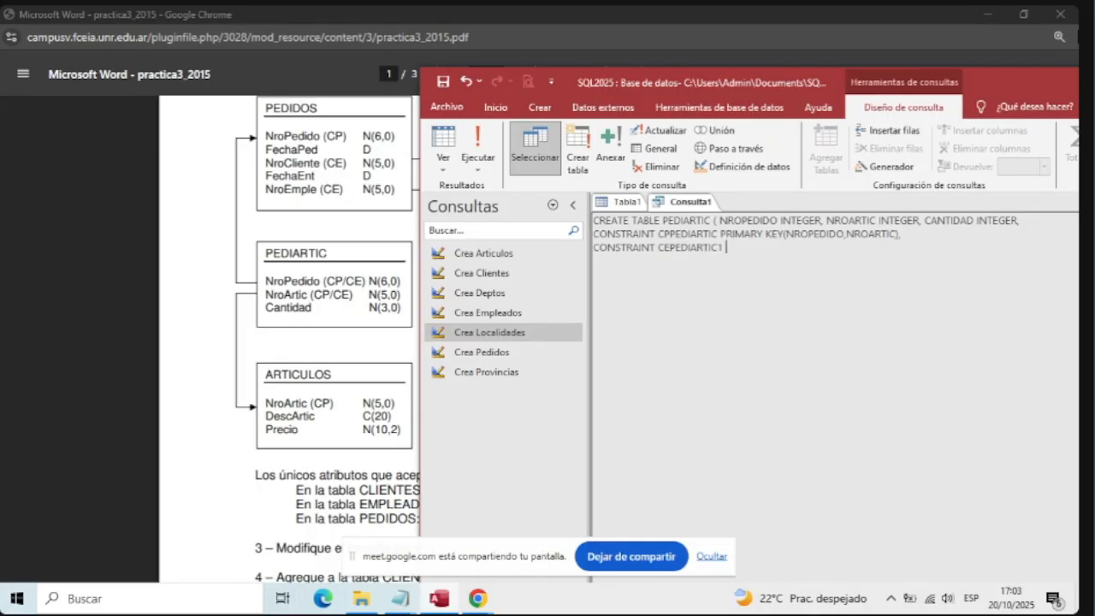
{"action": "type", "text": " FOREIGN KEY(NROPEDIDO"}
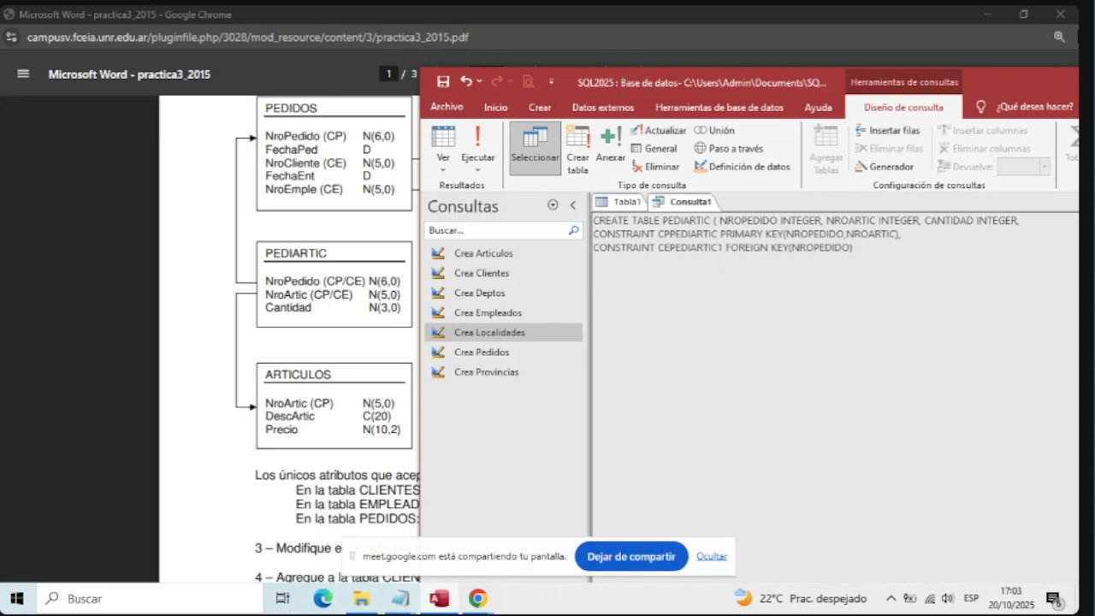
{"action": "type", "text": ") REFERENCES PEDIDOS"}
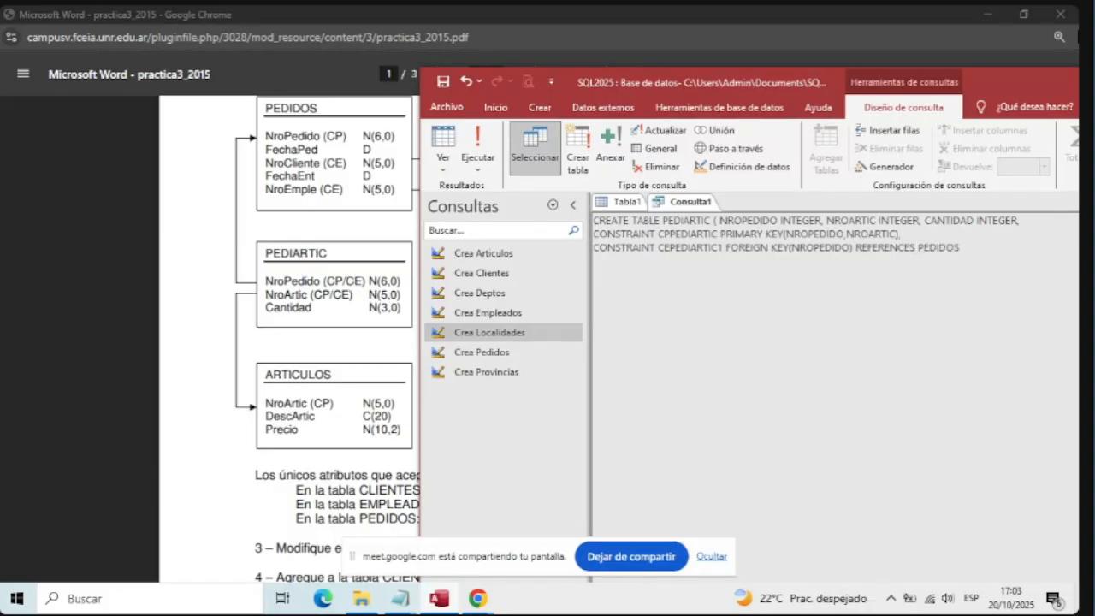
{"action": "type", "text": ","}
{"action": "key", "text": "Return"}
Add the constraint CEPEDIARTIC2 as FOREIGN KEY(NROARTIC) REFERENCES ARTICULOS and close the statement's parenthesis.
{"action": "type", "text": "CONSTRAINT CEPEID"}
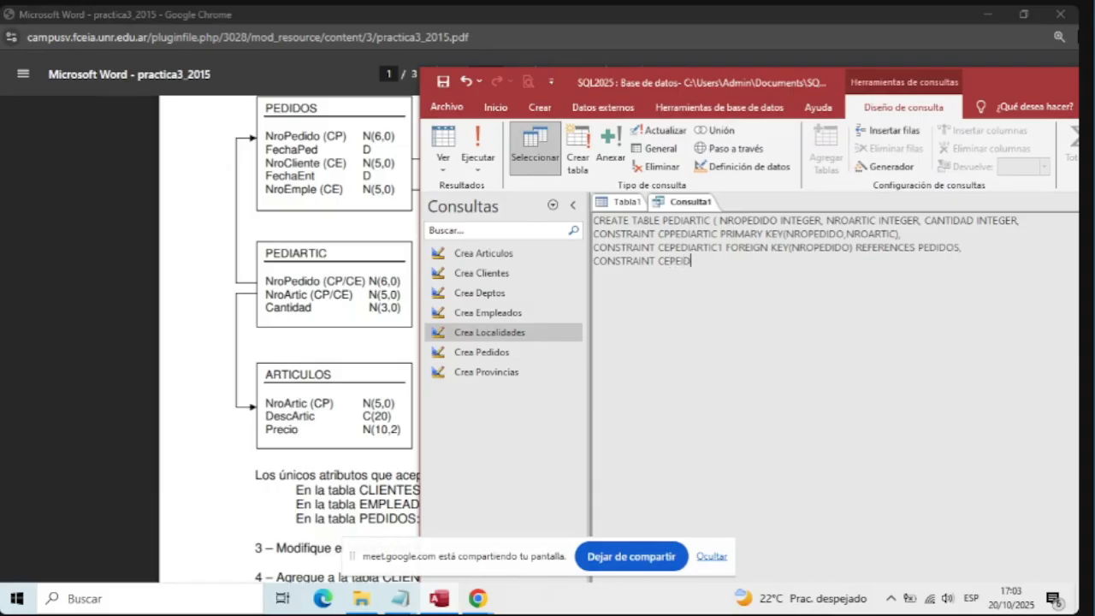
{"action": "key", "text": "BackSpace"}
{"action": "key", "text": "BackSpace"}
{"action": "type", "text": "DIARTIC2 FOREIGN KEY("}
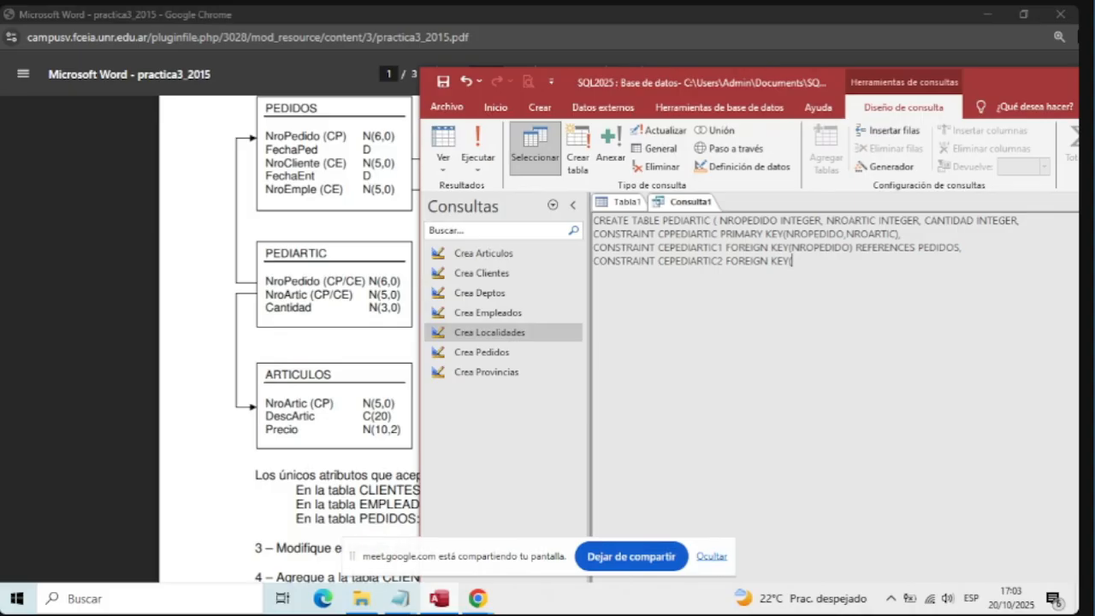
{"action": "type", "text": "NROARTIC) REFERENCES"}
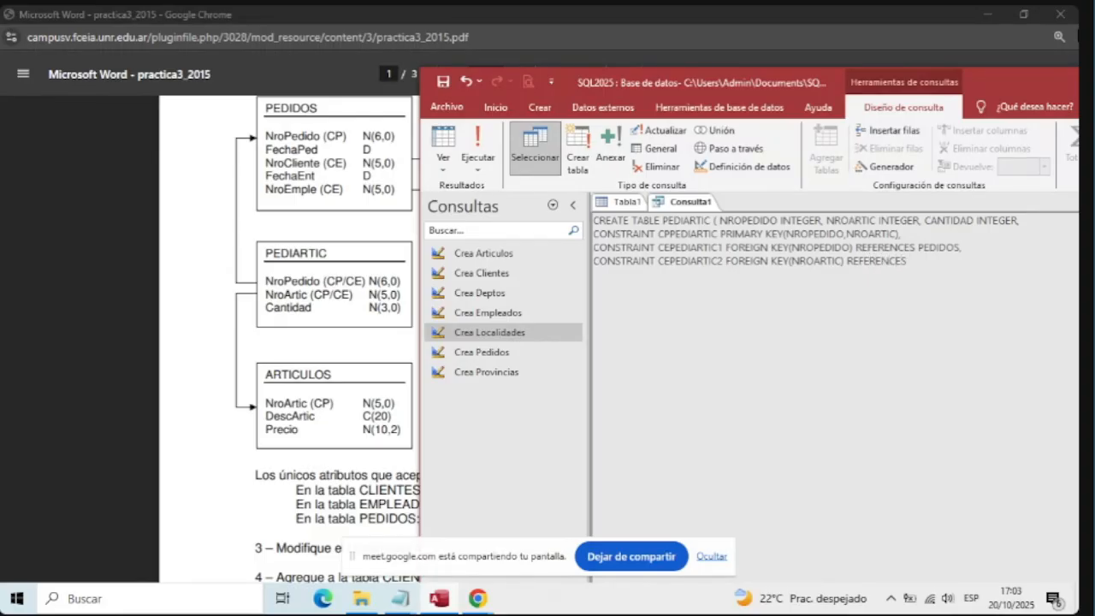
{"action": "type", "text": " ARTICULOS)"}
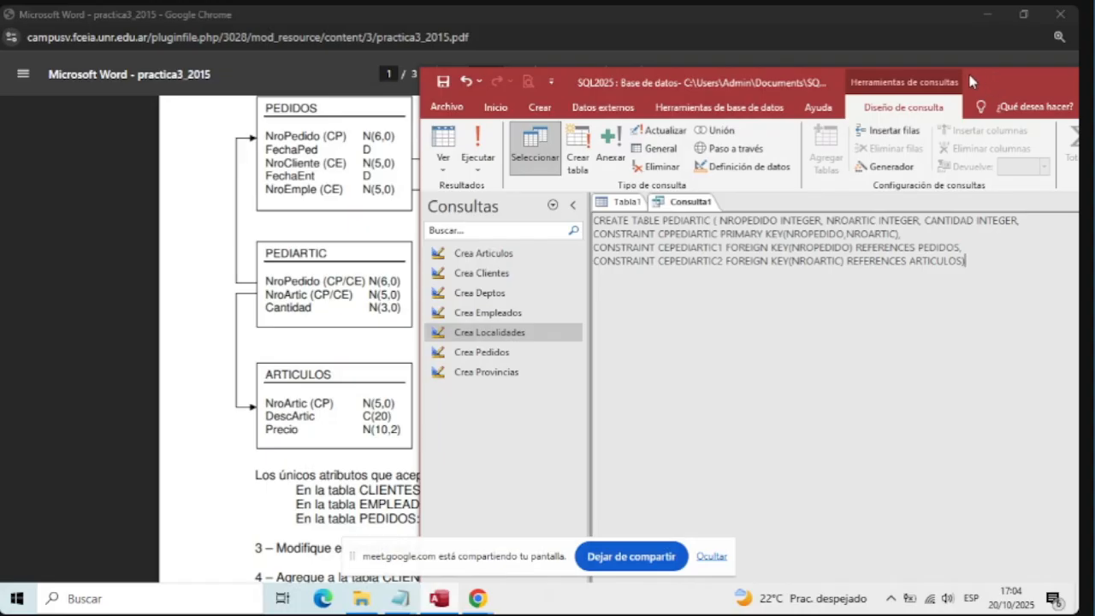
Run the CREATE TABLE PEDIARTIC query and close it, saving it as Crea PediArtic.
{"action": "left_click_drag", "start_coordinate": [988, 82], "coordinate": [758, 58]}
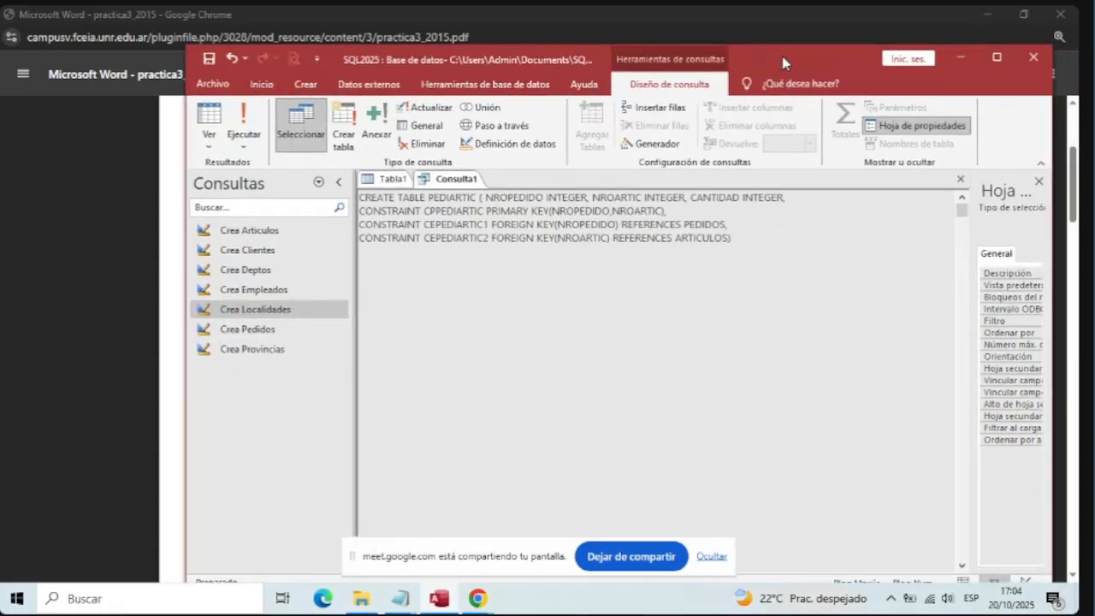
{"action": "left_click", "coordinate": [261, 126]}
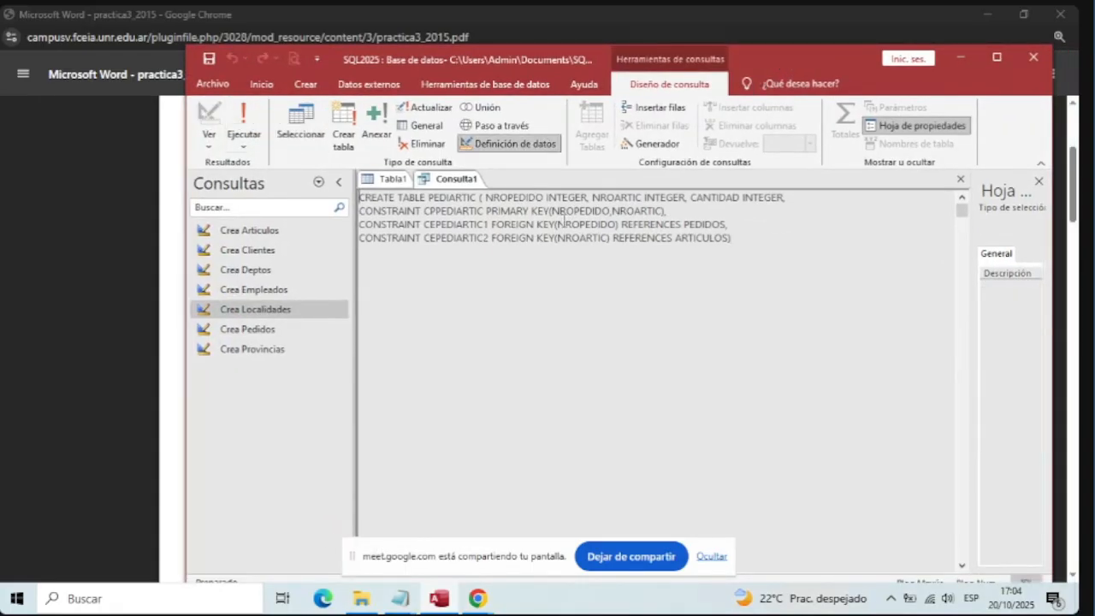
{"action": "left_click", "coordinate": [959, 179]}
{"action": "left_click", "coordinate": [618, 366]}
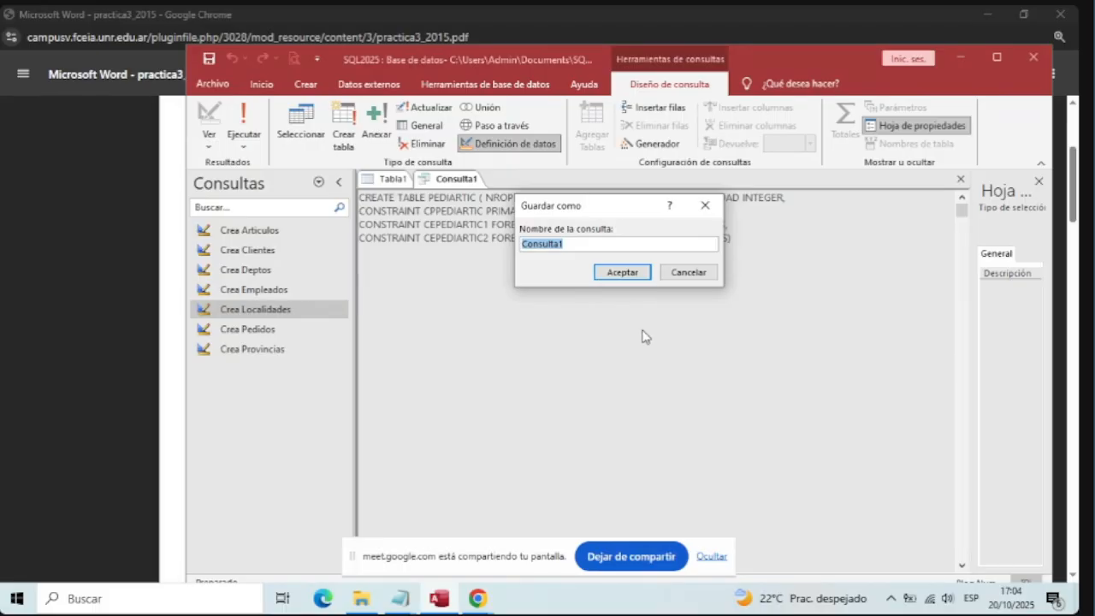
{"action": "type", "text": "Cre"}
{"action": "key", "text": "BackSpace"}
{"action": "key", "text": "BackSpace"}
{"action": "key", "text": "BackSpace"}
{"action": "key", "text": "Return"}
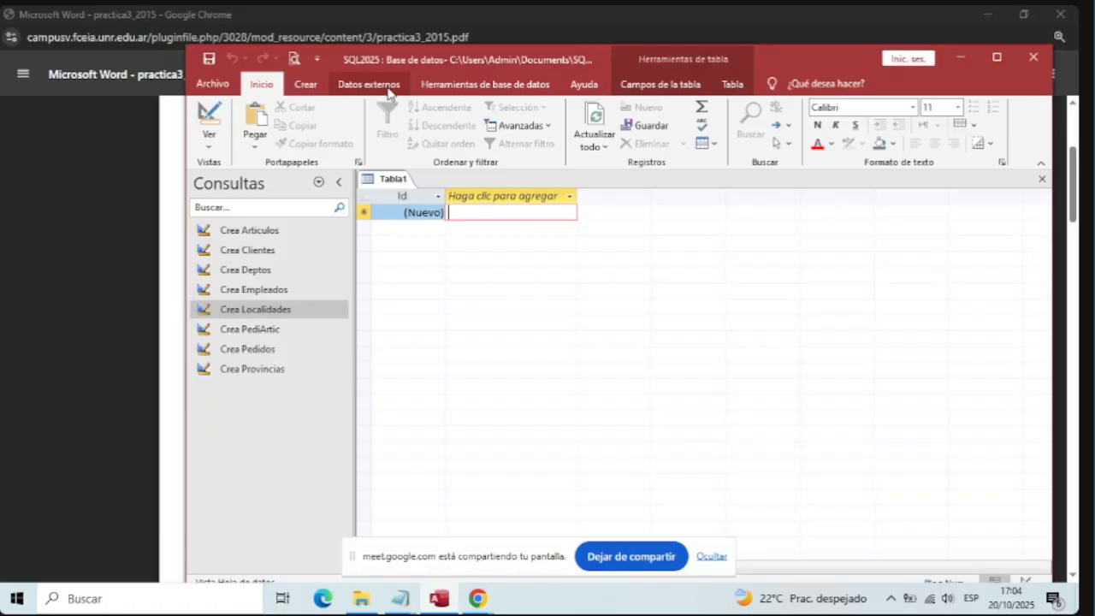
Maximise the database window, open the relationships diagram and bring up the list of tables that can be shown.
{"action": "left_click", "coordinate": [482, 88]}
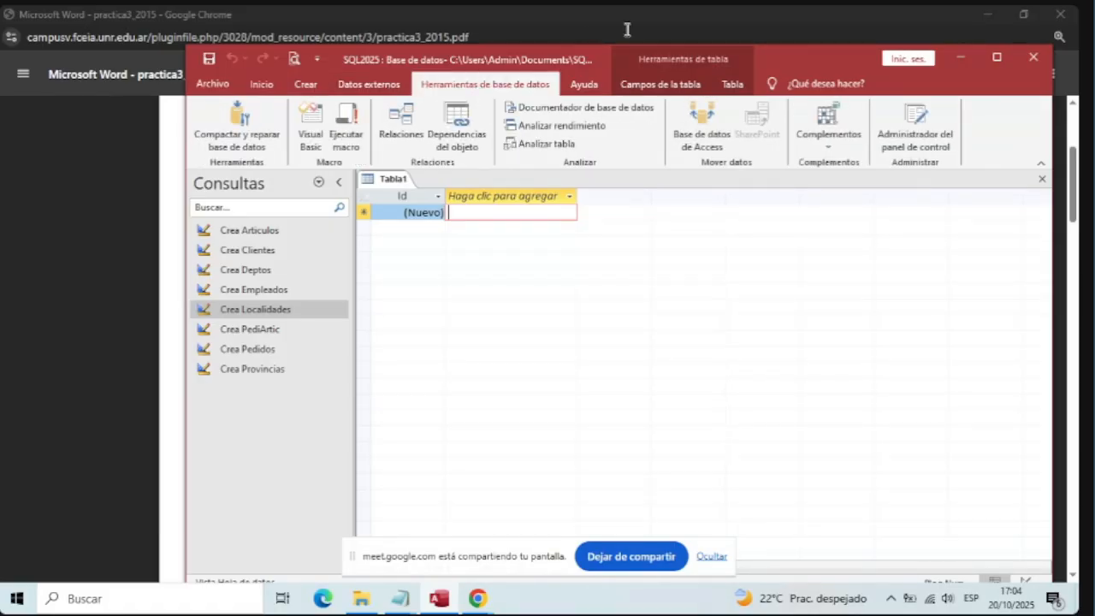
{"action": "left_click", "coordinate": [997, 57]}
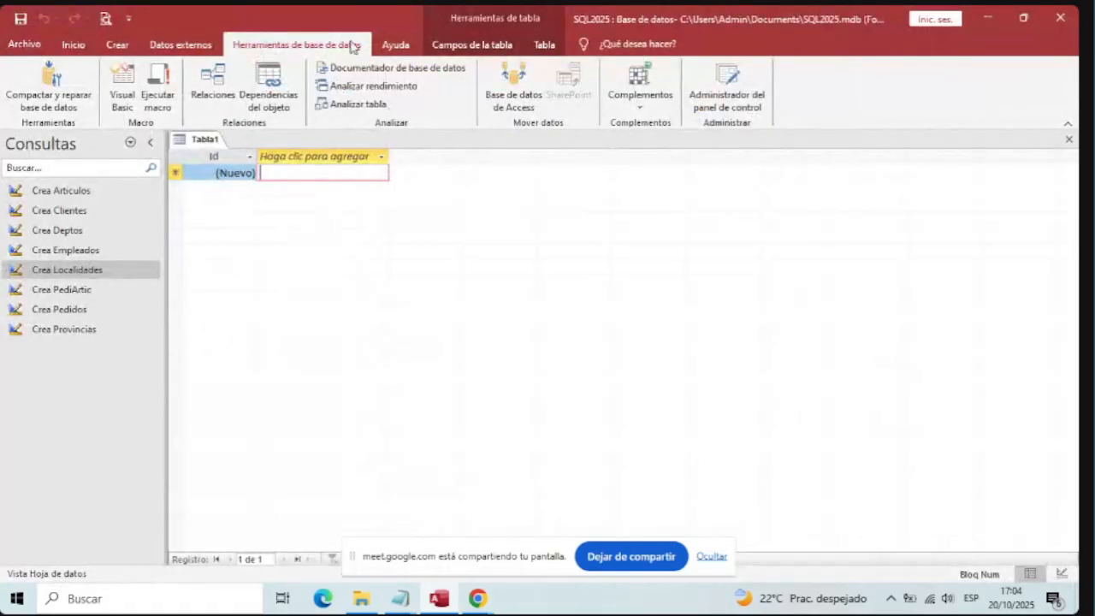
{"action": "left_click", "coordinate": [214, 82]}
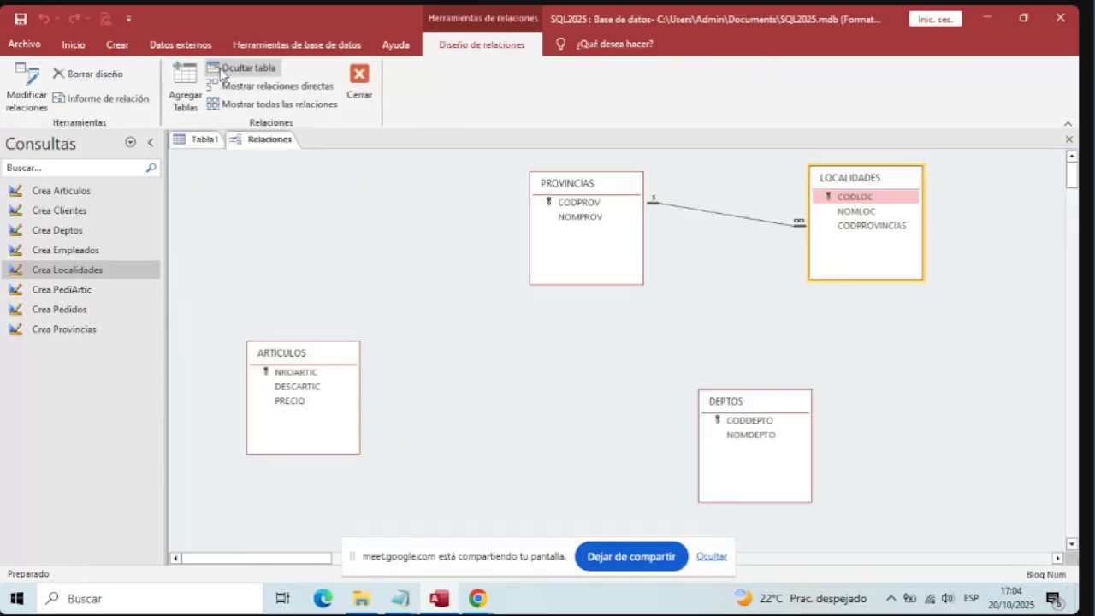
{"action": "right_click", "coordinate": [338, 270]}
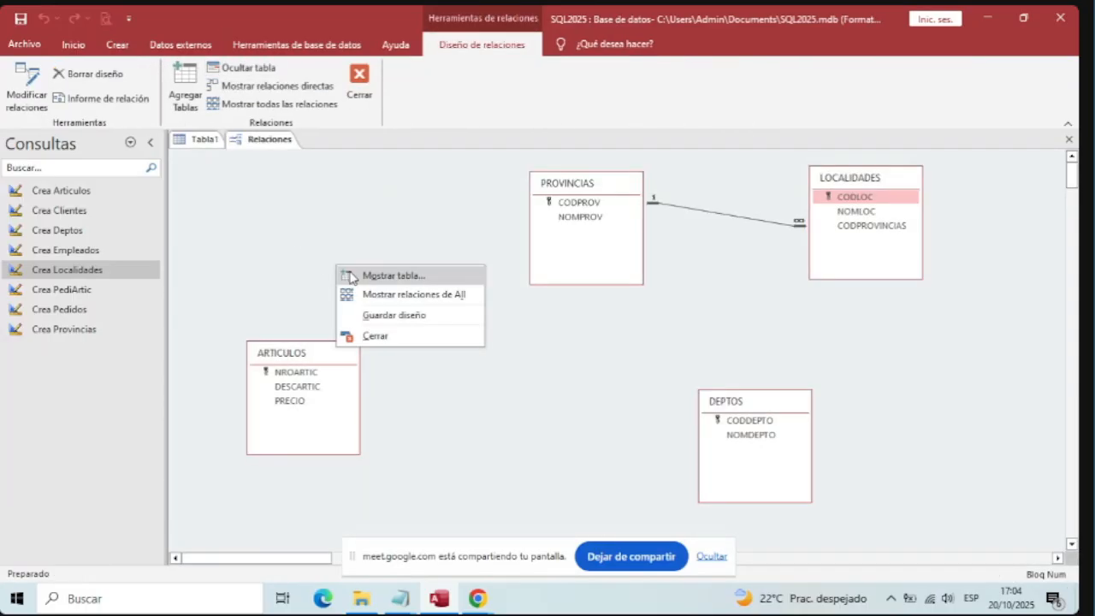
{"action": "left_click", "coordinate": [351, 276]}
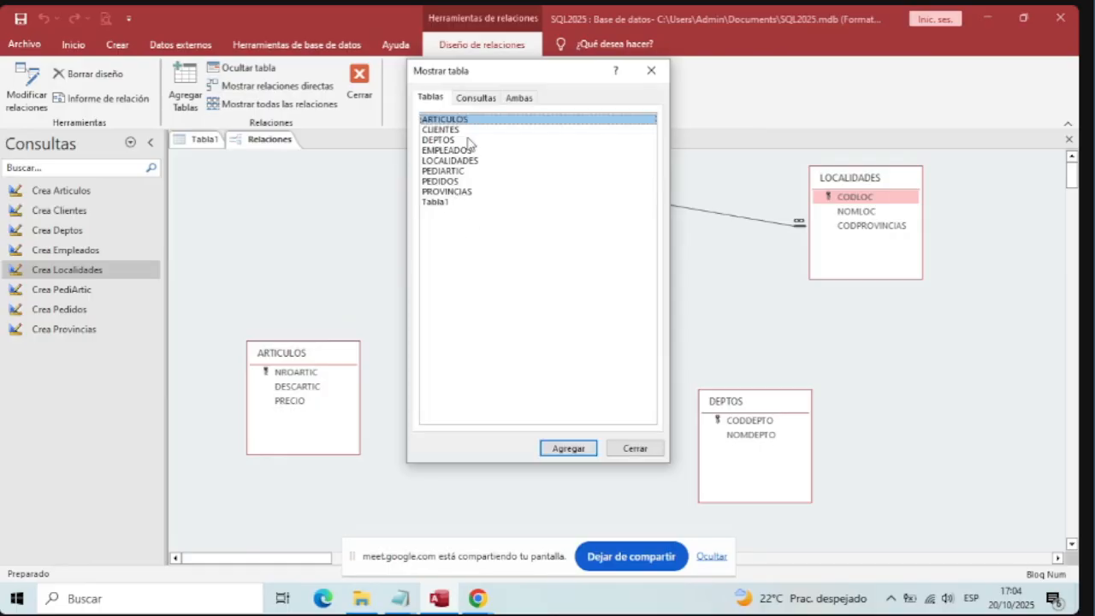
Add the CLIENTES and EMPLEADOS tables to the relationships diagram.
{"action": "left_click_drag", "start_coordinate": [489, 77], "coordinate": [674, 83]}
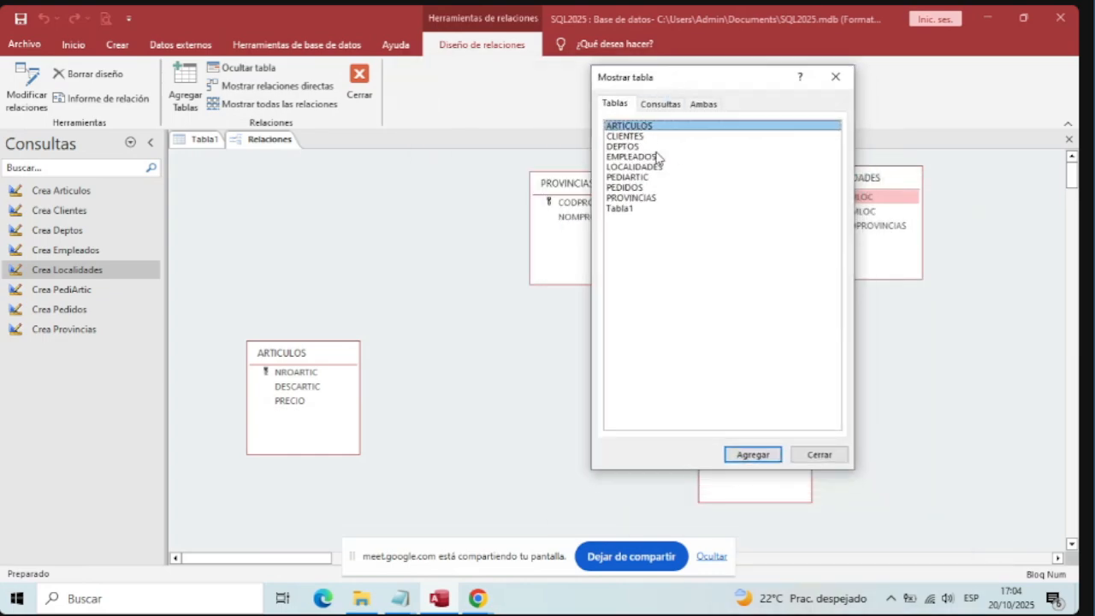
{"action": "left_click", "coordinate": [644, 137]}
{"action": "left_click", "coordinate": [740, 454]}
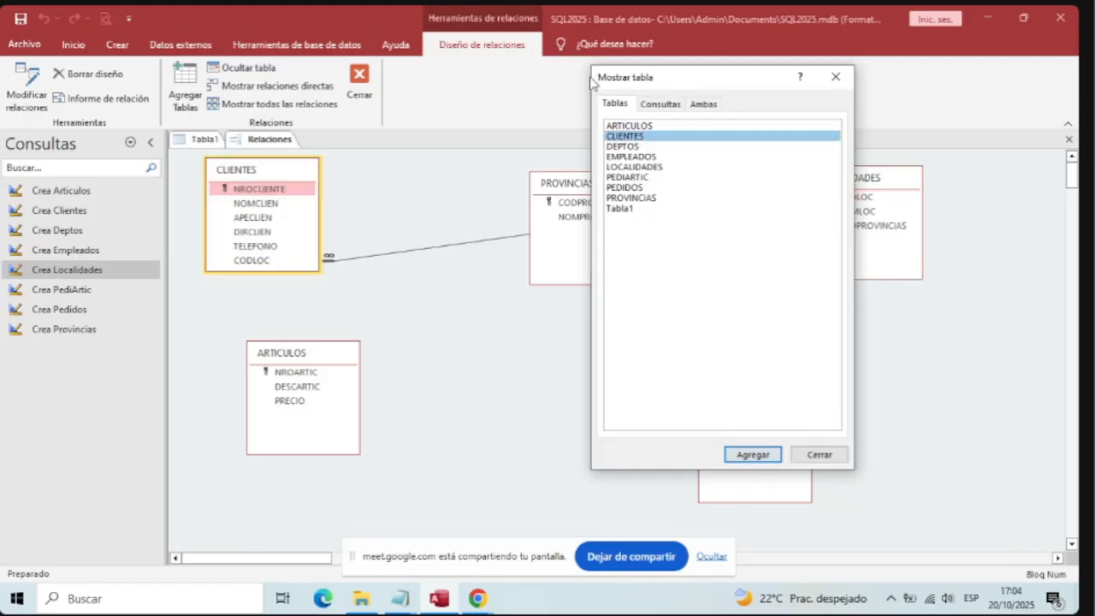
{"action": "left_click", "coordinate": [642, 159]}
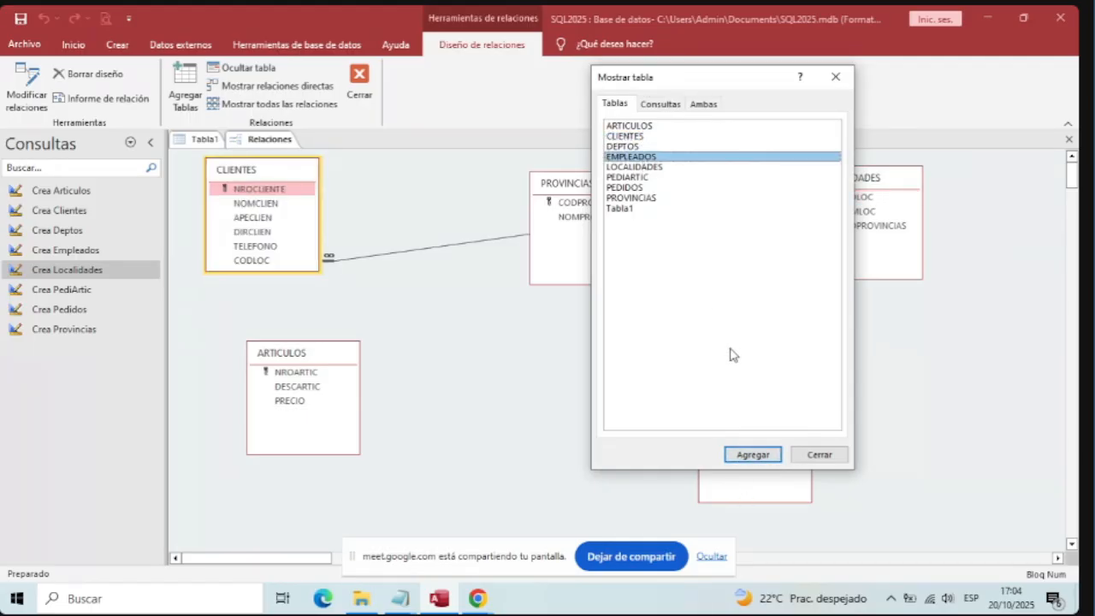
{"action": "left_click", "coordinate": [753, 454]}
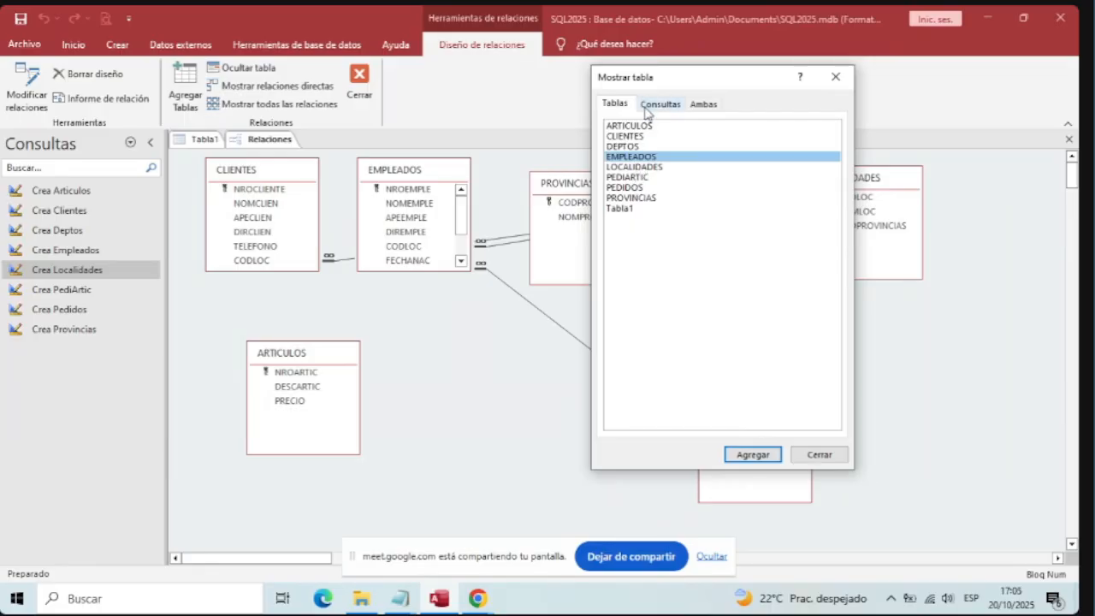
Add the PEDIDOS and PEDIARTIC tables to the relationships diagram and close the table list.
{"action": "left_click_drag", "start_coordinate": [665, 83], "coordinate": [564, 178]}
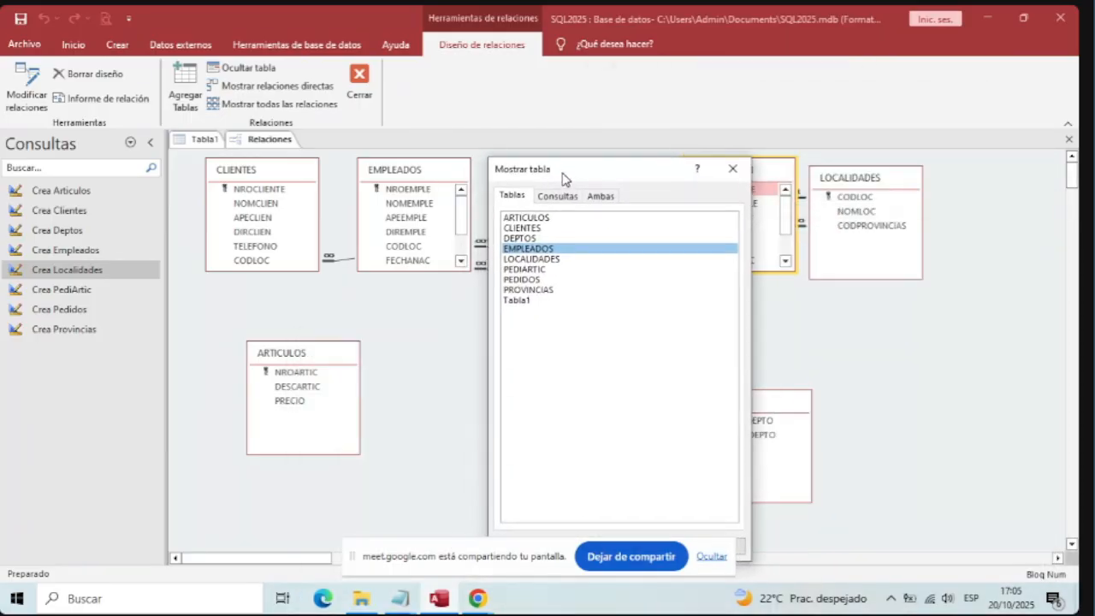
{"action": "left_click", "coordinate": [548, 280]}
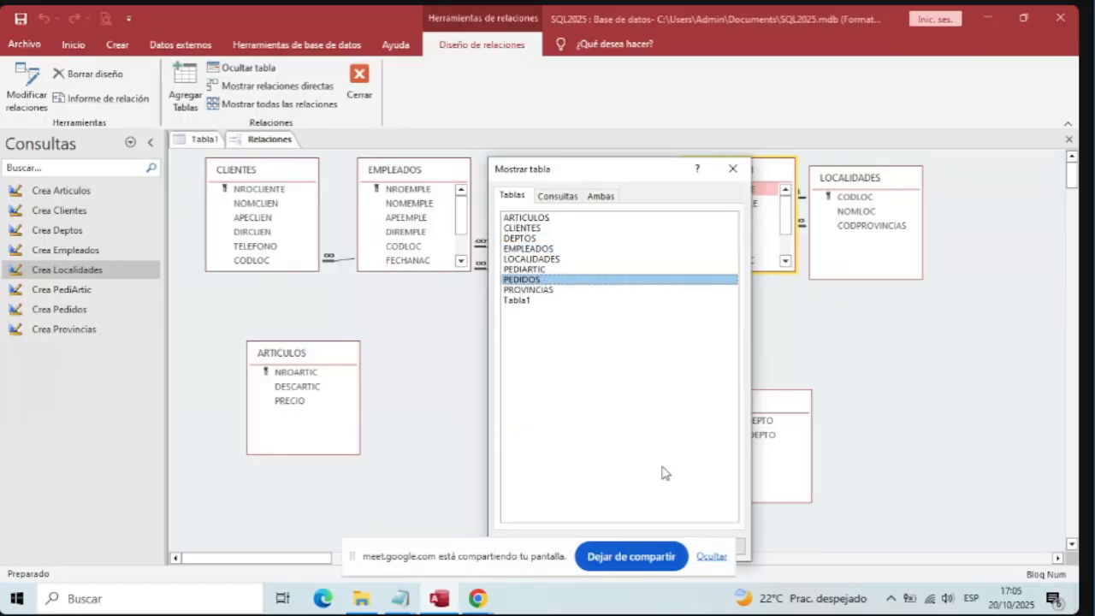
{"action": "left_click_drag", "start_coordinate": [616, 177], "coordinate": [596, 125]}
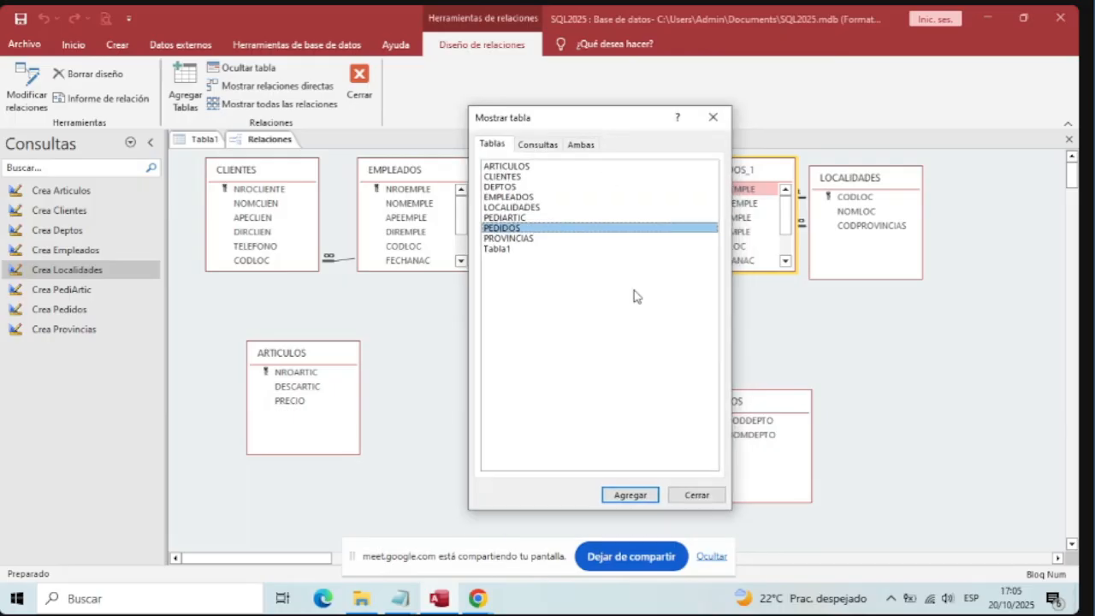
{"action": "left_click", "coordinate": [644, 495]}
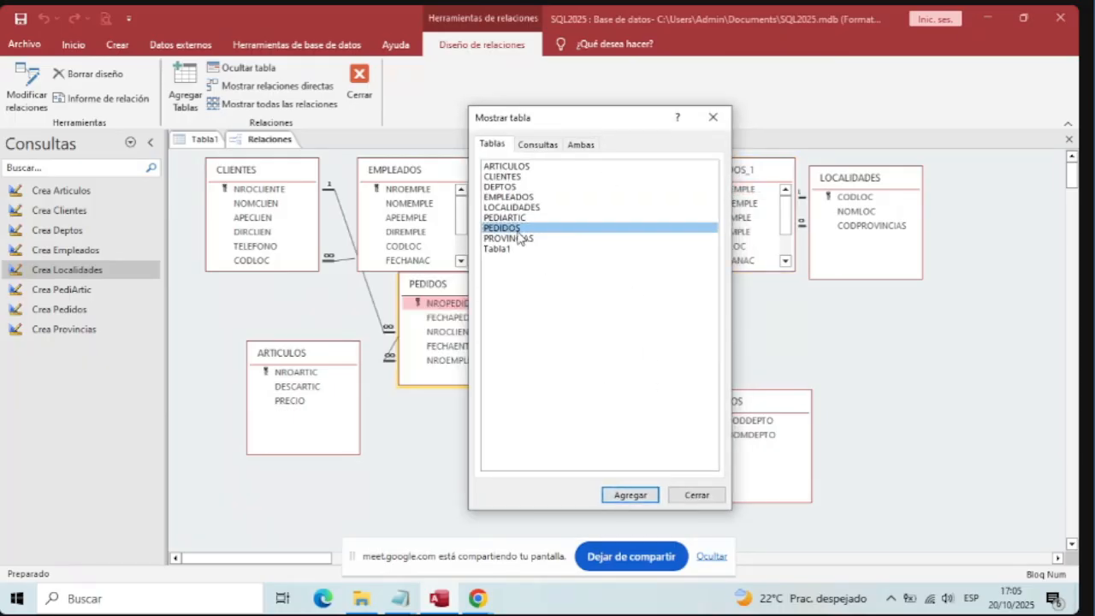
{"action": "left_click", "coordinate": [519, 218]}
{"action": "left_click", "coordinate": [629, 496]}
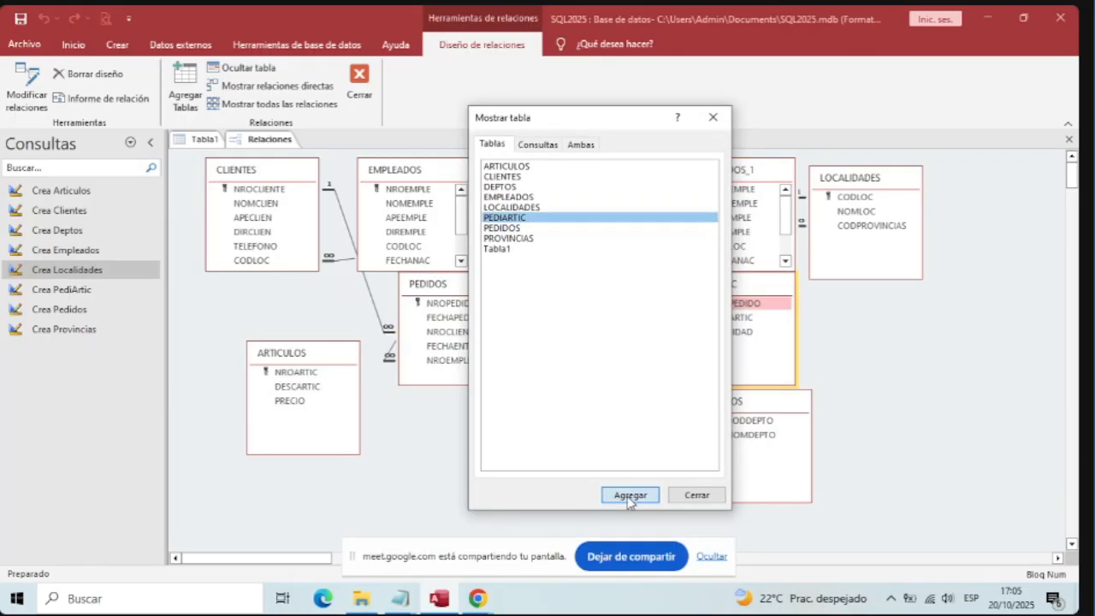
{"action": "left_click", "coordinate": [712, 117]}
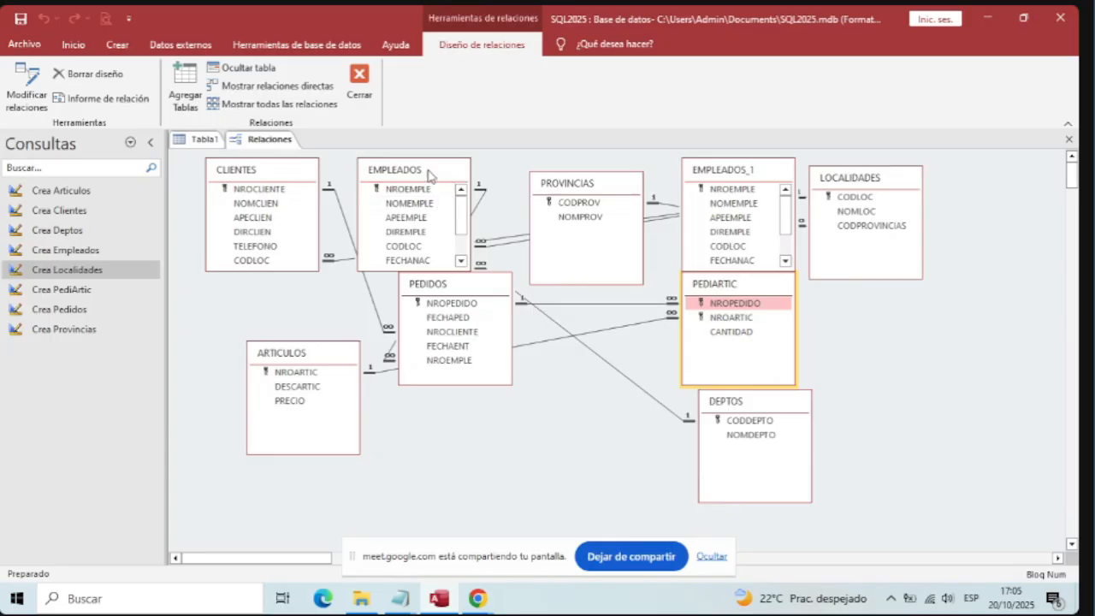
Rearrange the diagram with PEDIDOS and CLIENTES side by side along the upper edge and EMPLEADOS below CLIENTES.
{"action": "left_click_drag", "start_coordinate": [430, 175], "coordinate": [596, 287]}
{"action": "left_click", "coordinate": [286, 171]}
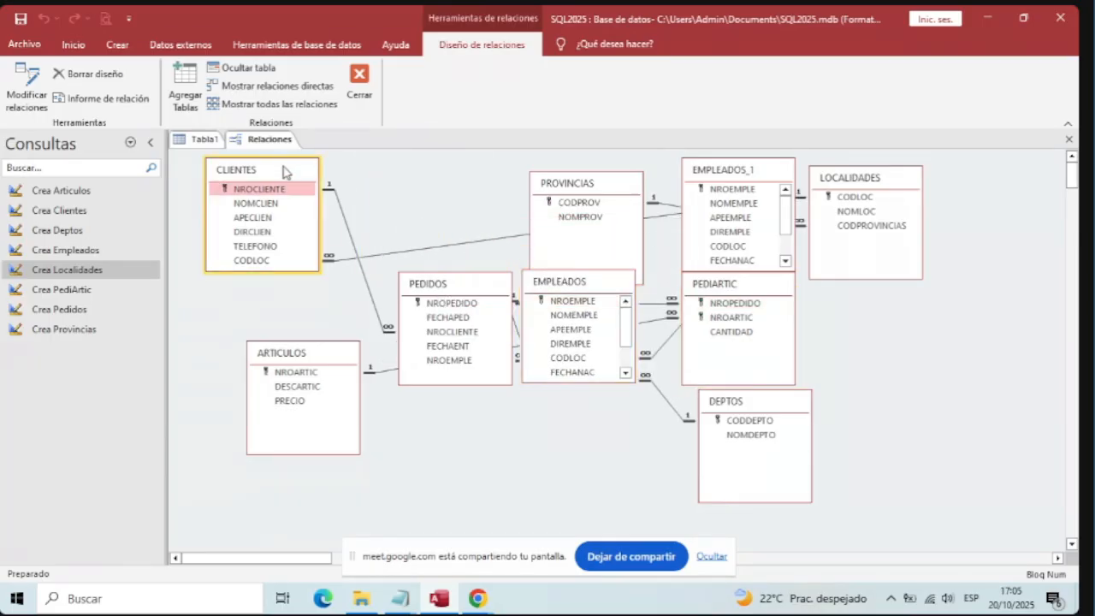
{"action": "left_click_drag", "start_coordinate": [285, 171], "coordinate": [525, 406]}
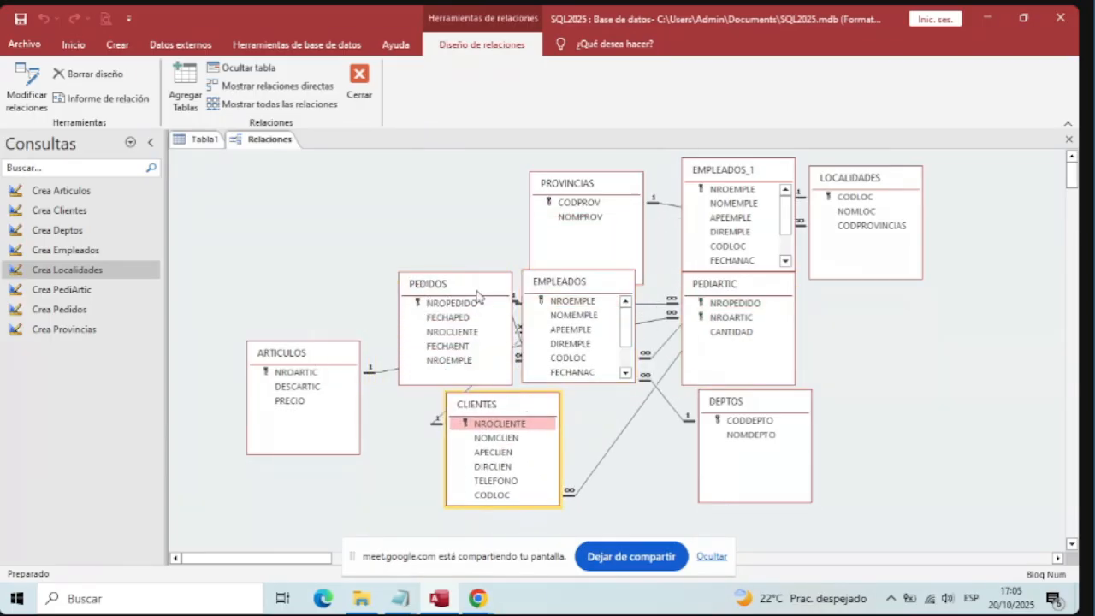
{"action": "left_click_drag", "start_coordinate": [478, 296], "coordinate": [313, 185]}
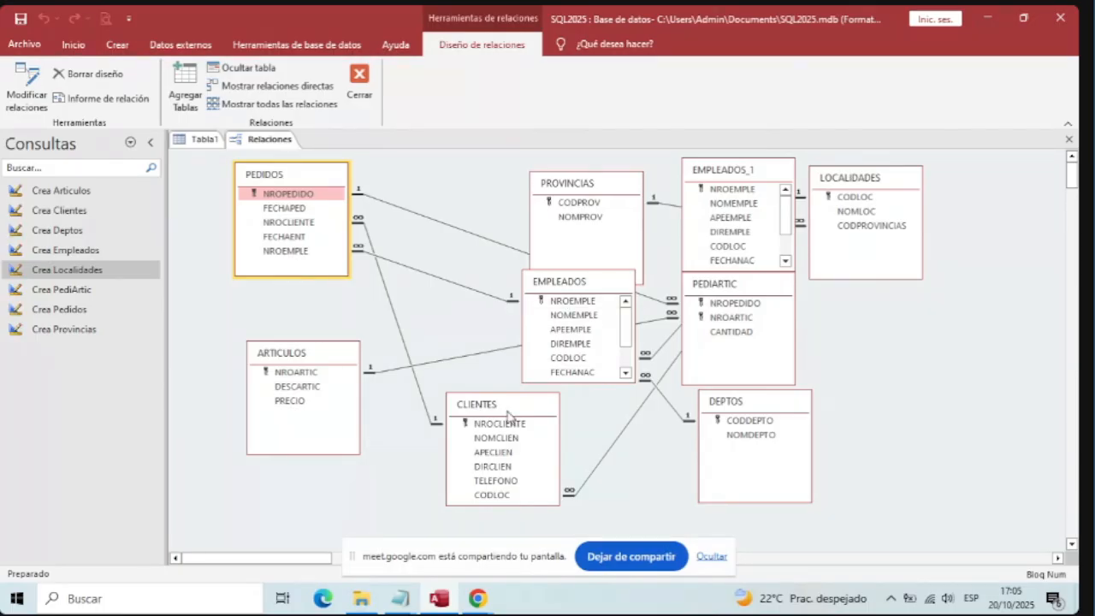
{"action": "left_click_drag", "start_coordinate": [508, 415], "coordinate": [529, 178]}
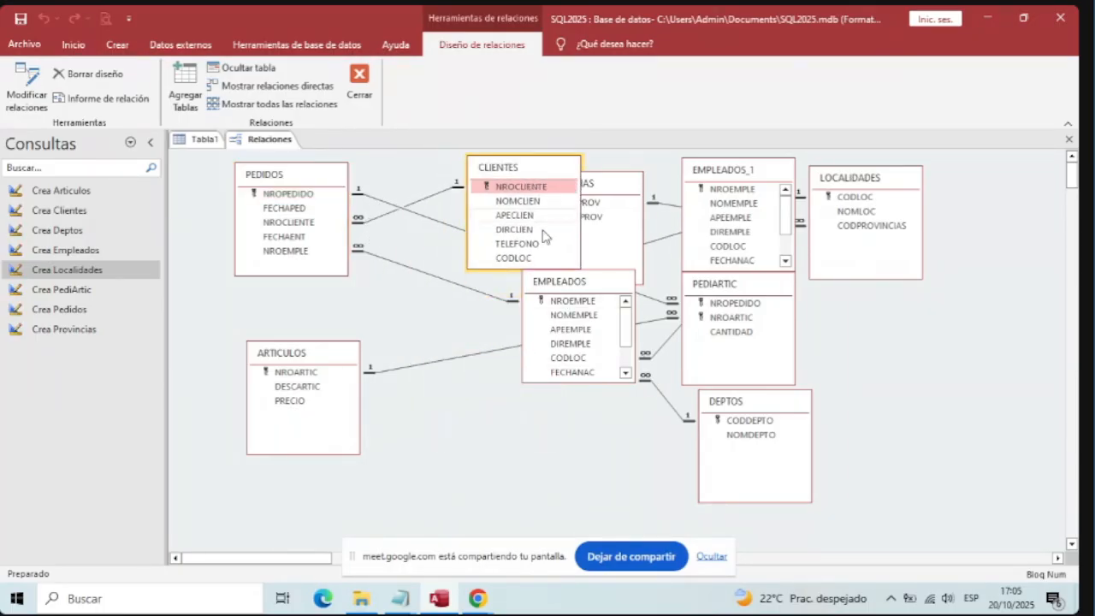
Hide the duplicate EMPLEADOS_1 table from the relationships diagram.
{"action": "left_click", "coordinate": [741, 178]}
{"action": "right_click", "coordinate": [741, 176]}
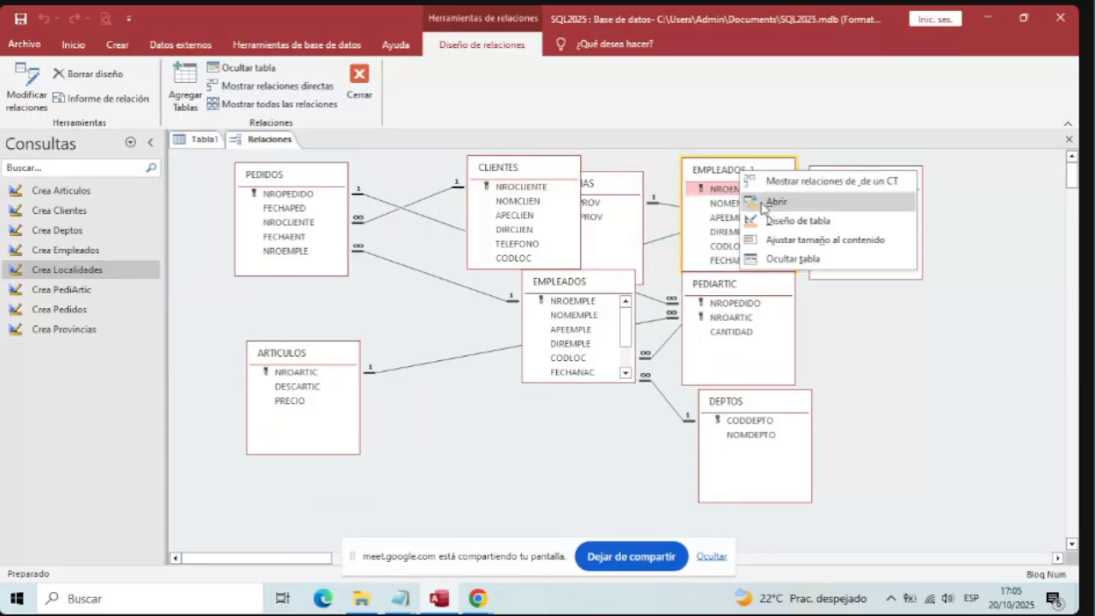
{"action": "left_click", "coordinate": [781, 259]}
Place PROVINCIAS above LOCALIDADES, PEDIARTIC below PEDIDOS, and DEPTOS and EMPLEADOS slightly lower in the diagram.
{"action": "left_click_drag", "start_coordinate": [604, 185], "coordinate": [1037, 362]}
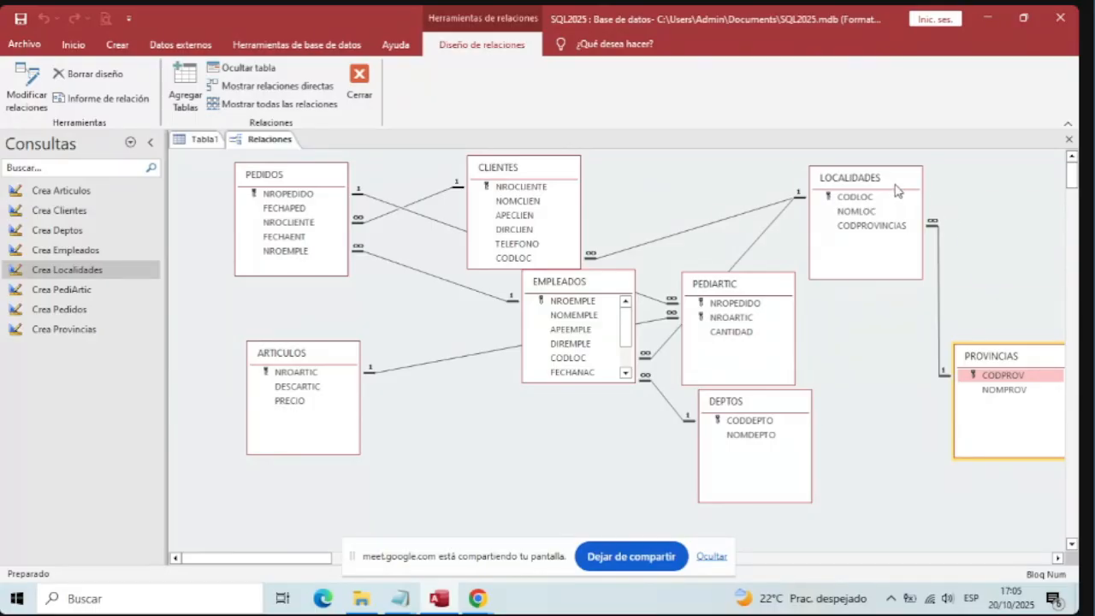
{"action": "left_click_drag", "start_coordinate": [899, 192], "coordinate": [902, 303]}
{"action": "left_click_drag", "start_coordinate": [978, 343], "coordinate": [837, 139]}
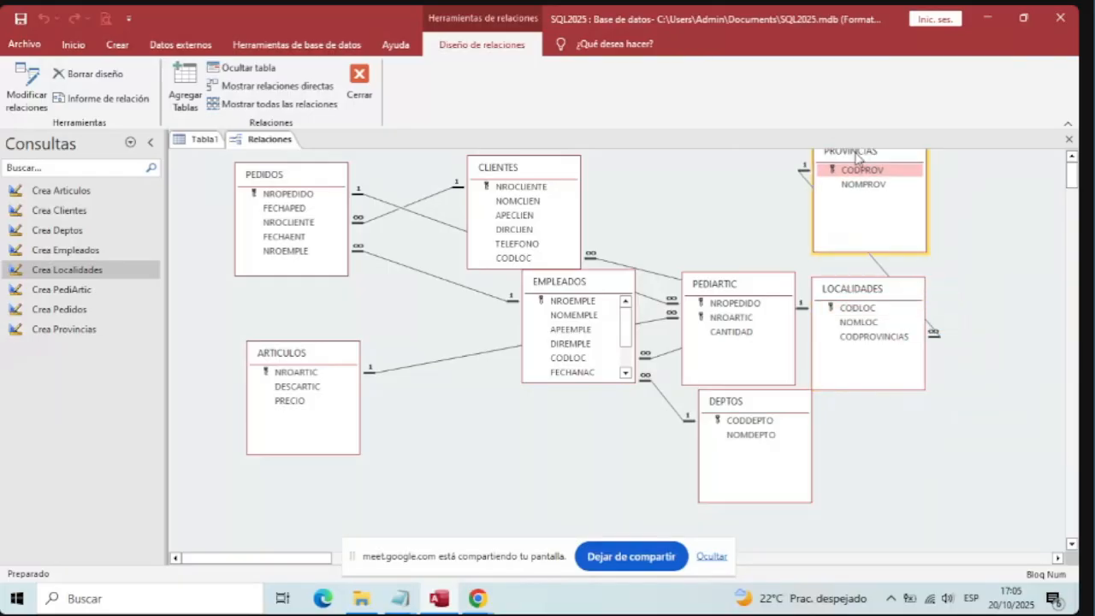
{"action": "left_click_drag", "start_coordinate": [748, 288], "coordinate": [309, 293]}
{"action": "left_click_drag", "start_coordinate": [745, 406], "coordinate": [717, 445]}
{"action": "left_click_drag", "start_coordinate": [621, 277], "coordinate": [585, 321]}
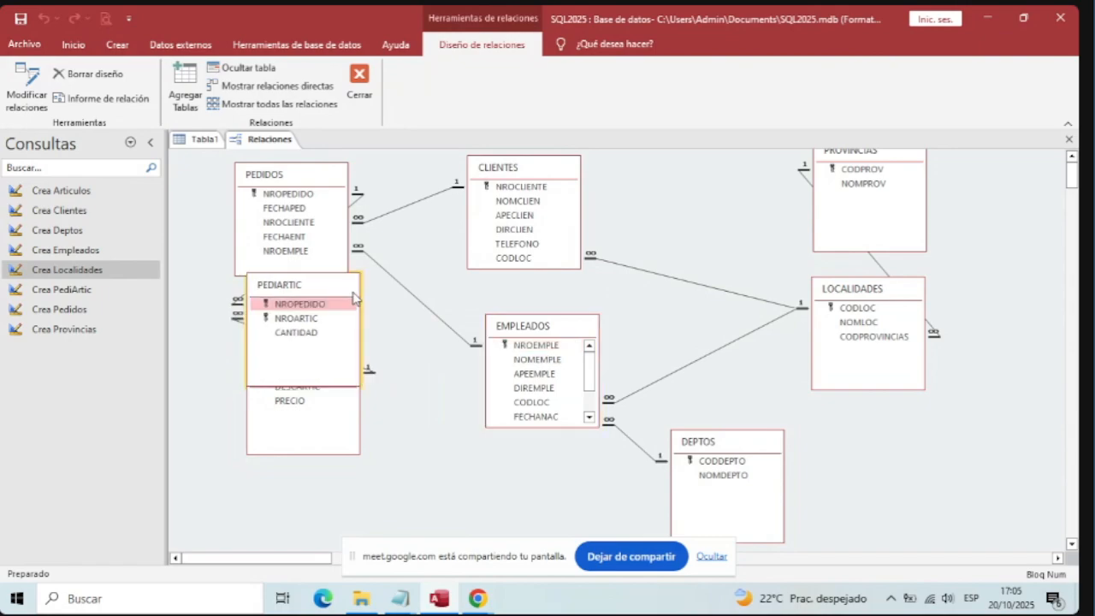
Move ARTICULOS further down and place PEDIARTIC between PEDIDOS and ARTICULOS.
{"action": "left_click_drag", "start_coordinate": [347, 295], "coordinate": [449, 299]}
{"action": "left_click", "coordinate": [305, 361]}
{"action": "left_click_drag", "start_coordinate": [305, 361], "coordinate": [282, 443]}
{"action": "left_click_drag", "start_coordinate": [381, 298], "coordinate": [236, 299]}
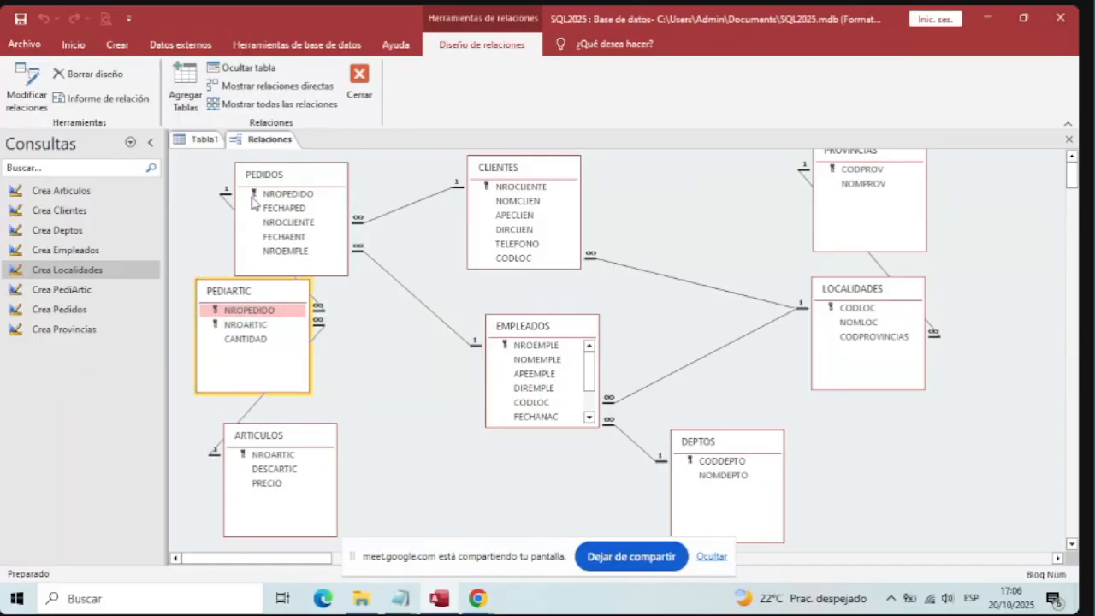
Shift PEDIDOS, CLIENTES, EMPLEADOS, ARTICULOS and DEPTOS to the right so their relationship lines are easy to follow.
{"action": "left_click_drag", "start_coordinate": [279, 178], "coordinate": [391, 180]}
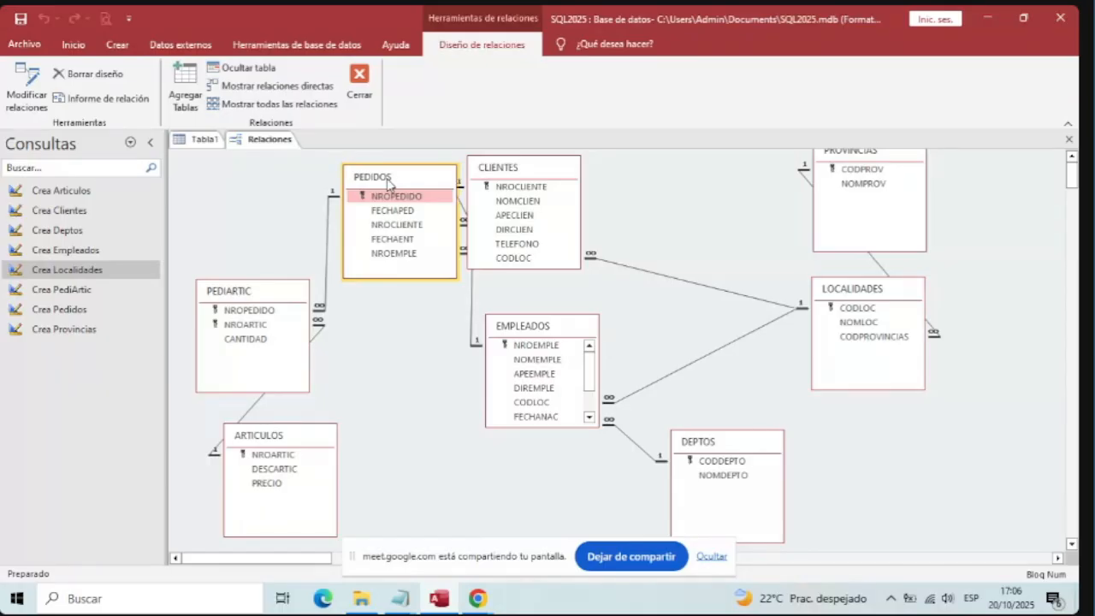
{"action": "left_click_drag", "start_coordinate": [522, 175], "coordinate": [573, 174]}
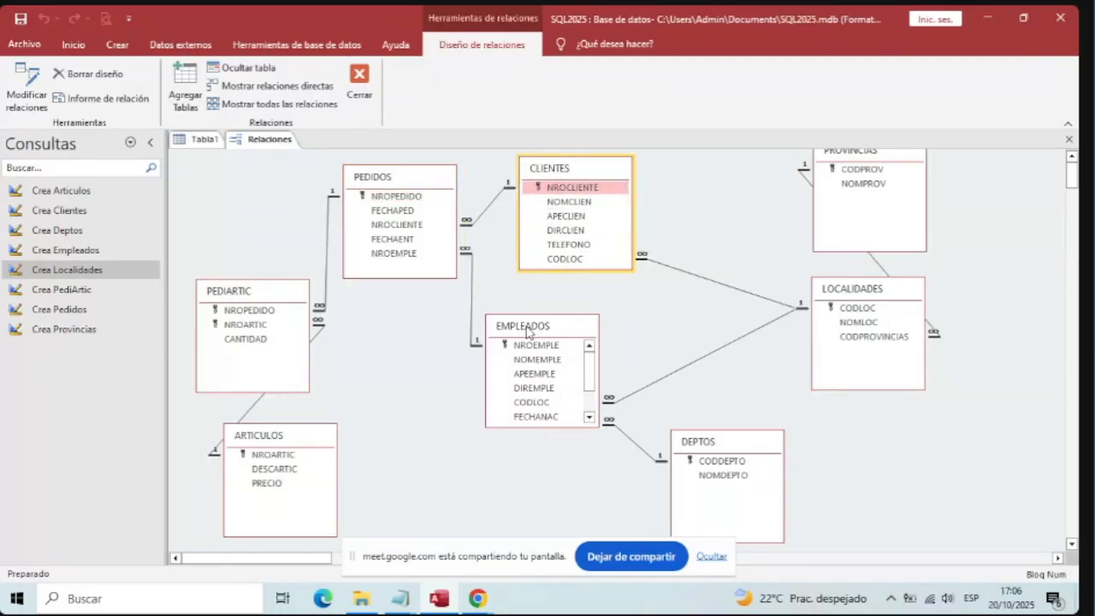
{"action": "left_click_drag", "start_coordinate": [531, 332], "coordinate": [589, 337]}
{"action": "left_click_drag", "start_coordinate": [298, 436], "coordinate": [418, 422]}
{"action": "left_click_drag", "start_coordinate": [699, 432], "coordinate": [745, 430]}
Shorten the PROVINCIAS table box, move LOCALIDADES up beside CLIENTES and place PROVINCIAS to the right of LOCALIDADES.
{"action": "left_click_drag", "start_coordinate": [868, 159], "coordinate": [885, 165]}
{"action": "left_click_drag", "start_coordinate": [906, 246], "coordinate": [907, 212]}
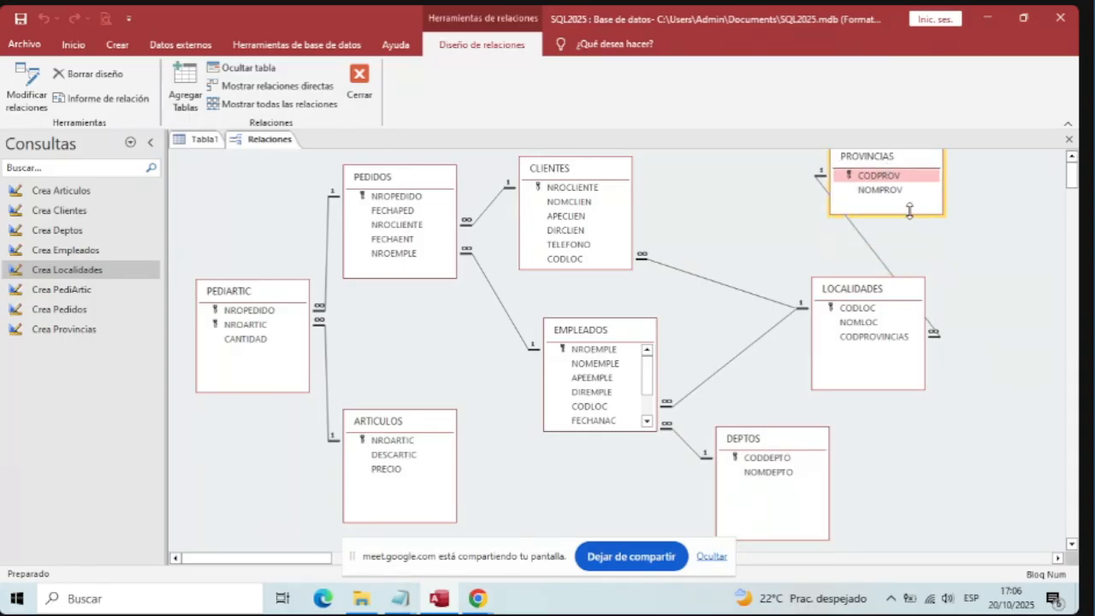
{"action": "left_click_drag", "start_coordinate": [910, 171], "coordinate": [1032, 190]}
{"action": "left_click_drag", "start_coordinate": [886, 300], "coordinate": [826, 207]}
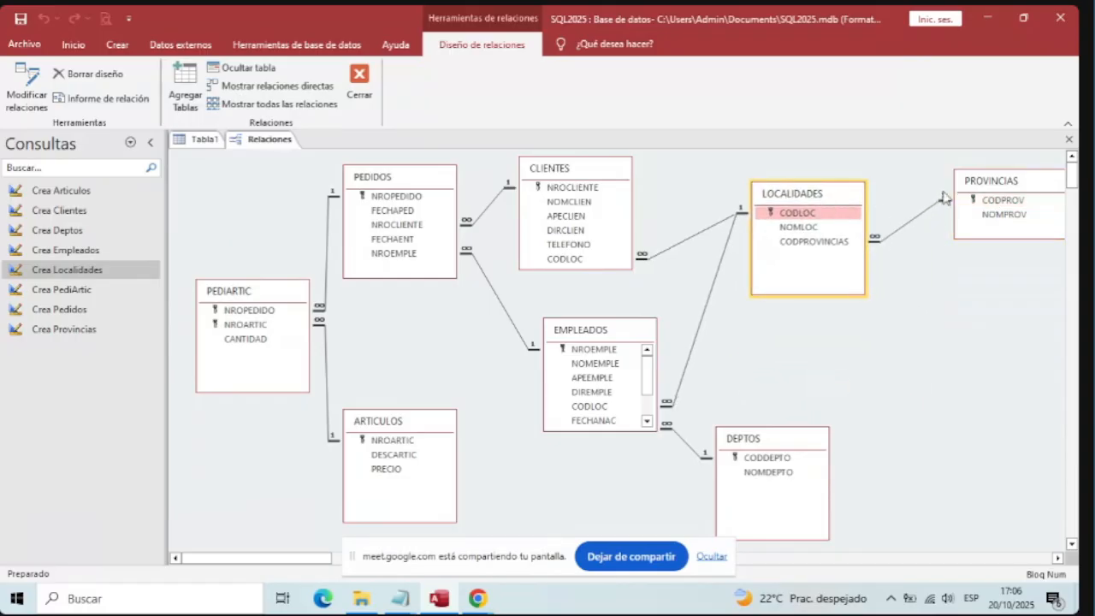
{"action": "left_click_drag", "start_coordinate": [990, 194], "coordinate": [953, 247]}
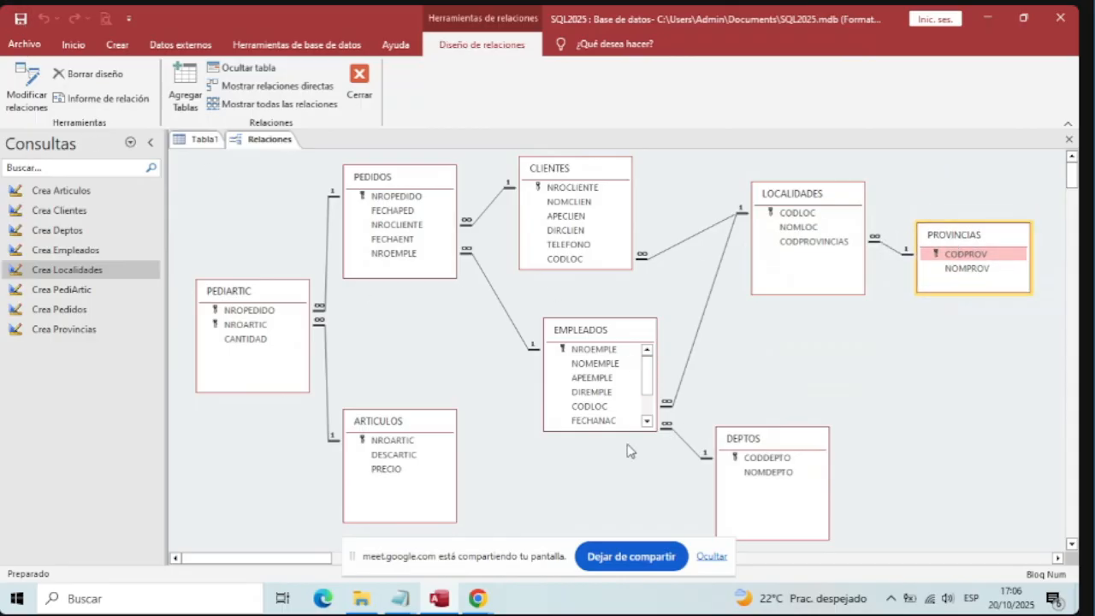
Edit the PROVINCIAS–LOCALIDADES relationship, try cascading updates of related fields, turn the option off again and accept.
{"action": "left_click", "coordinate": [711, 556]}
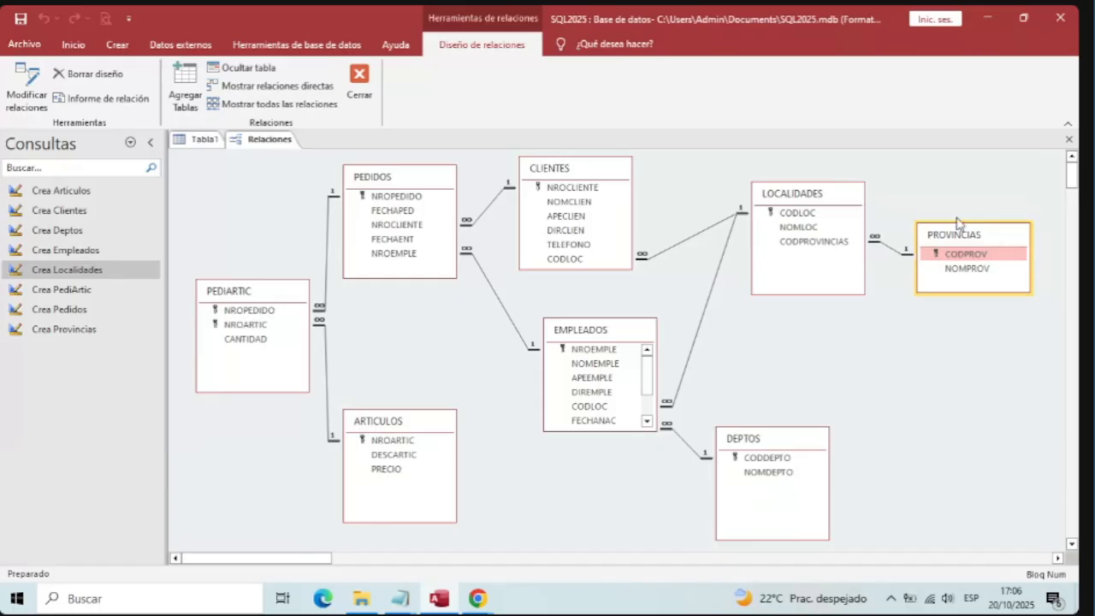
{"action": "right_click", "coordinate": [887, 250]}
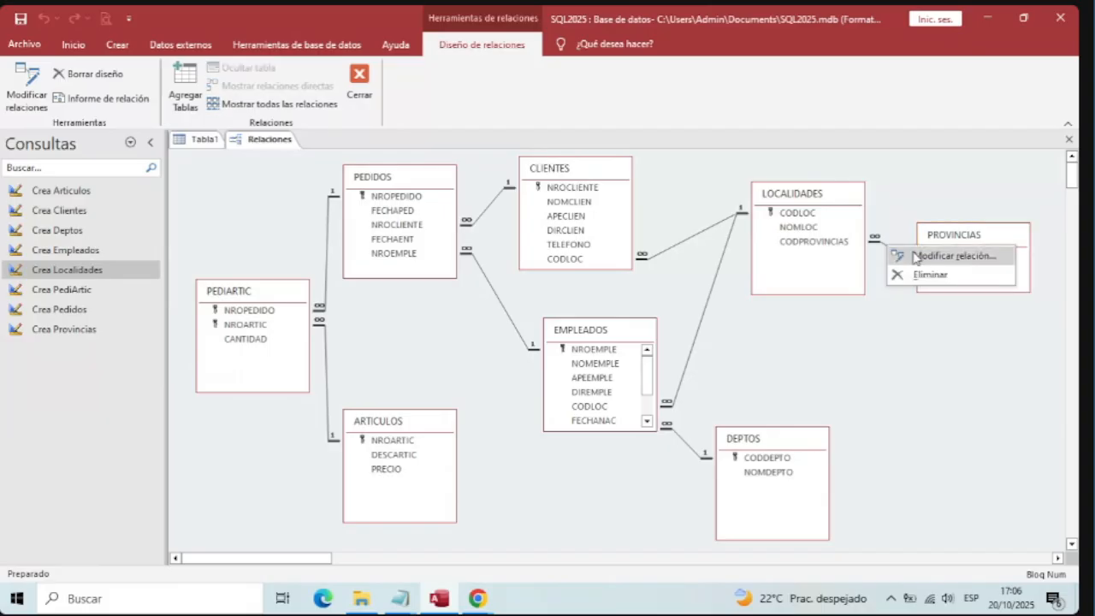
{"action": "left_click", "coordinate": [923, 258]}
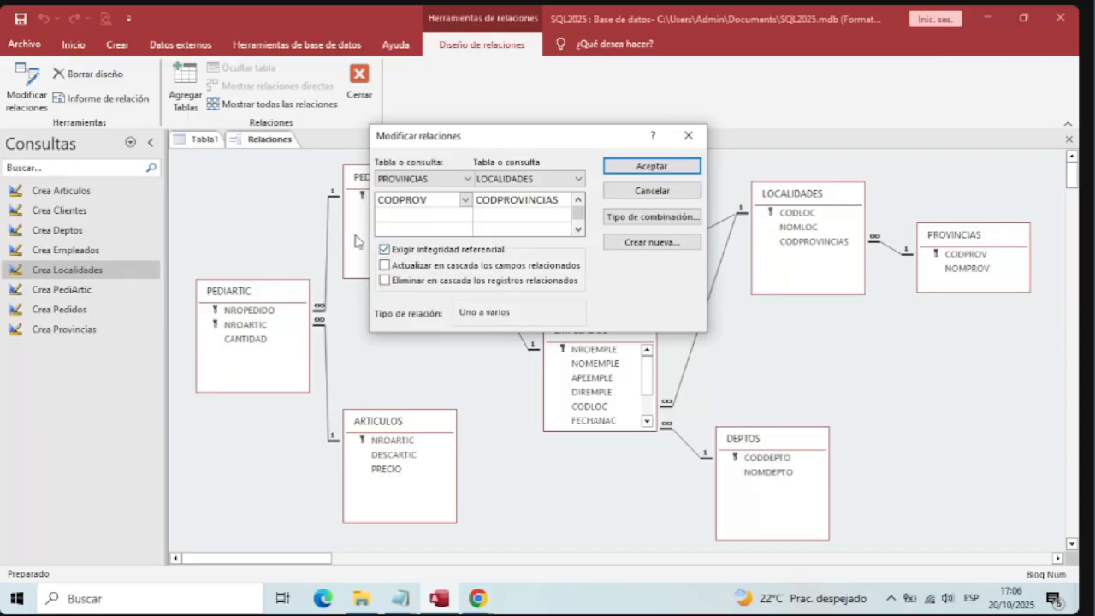
{"action": "left_click", "coordinate": [385, 280]}
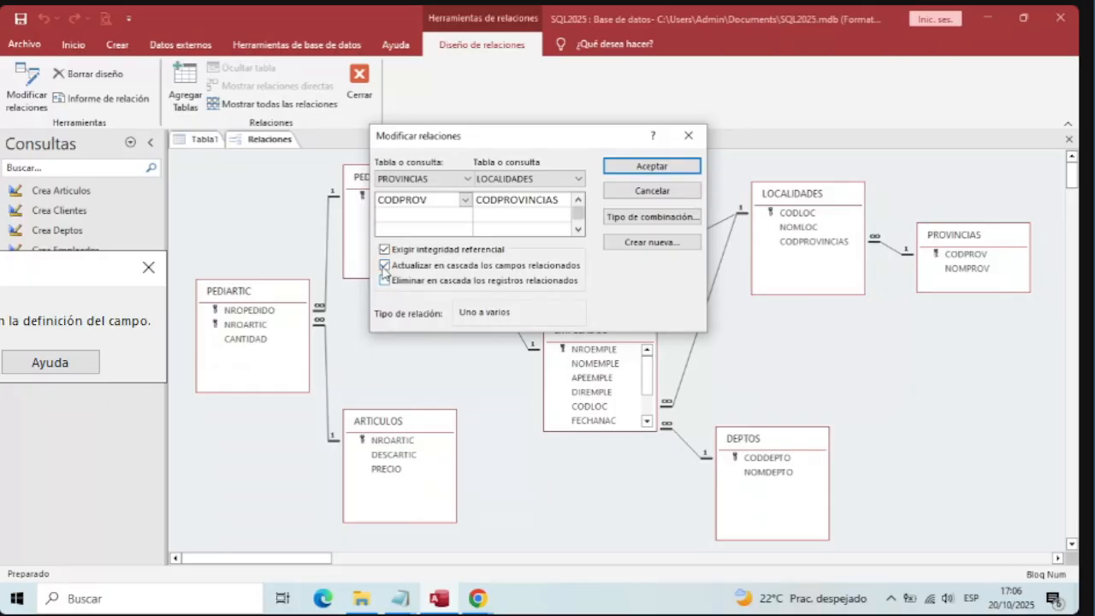
{"action": "left_click", "coordinate": [384, 265]}
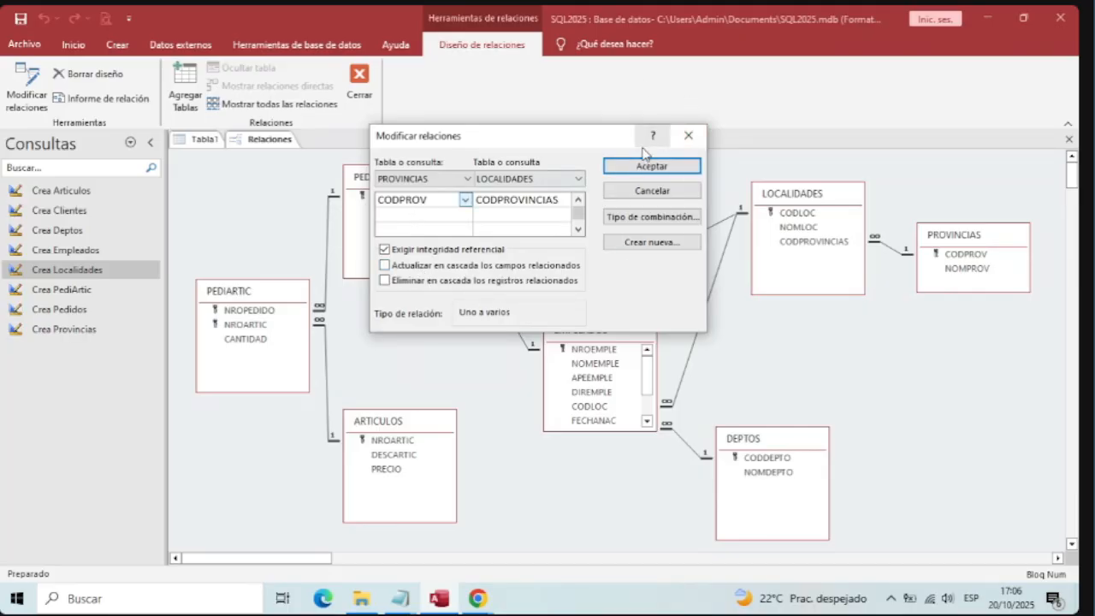
{"action": "left_click", "coordinate": [667, 167]}
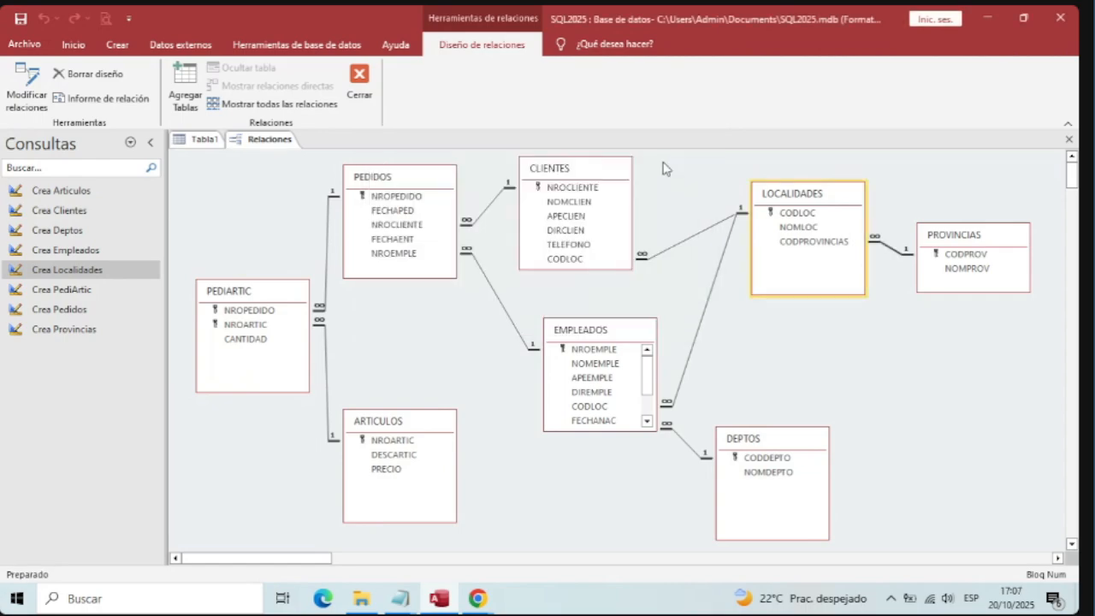
Review the PROVINCIAS–LOCALIDADES relationship settings without changing them and delete the relationship permanently.
{"action": "double_click", "coordinate": [900, 257]}
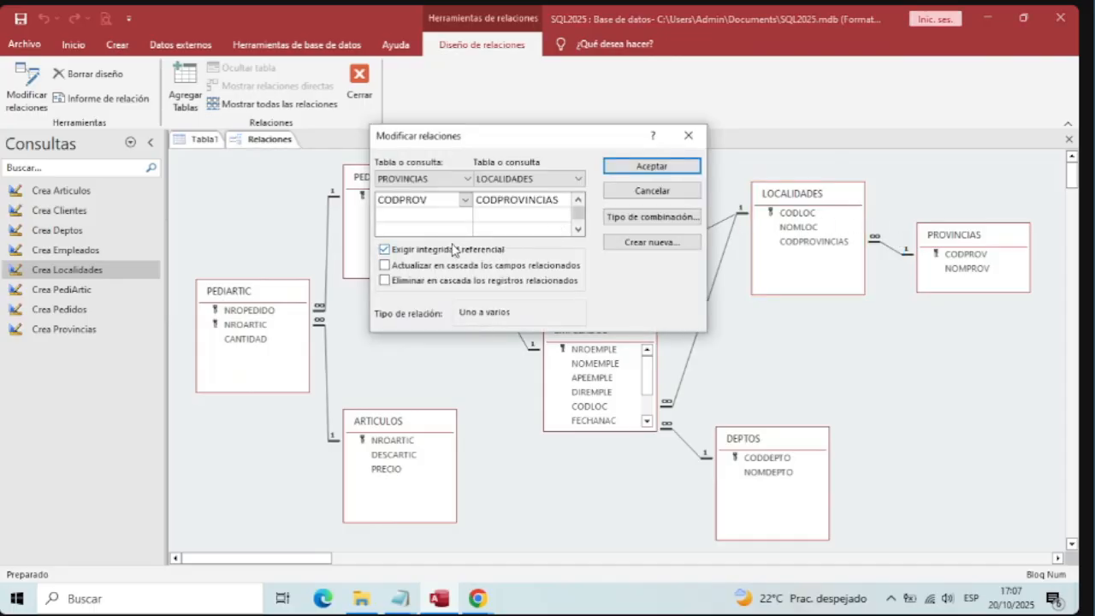
{"action": "left_click", "coordinate": [685, 192]}
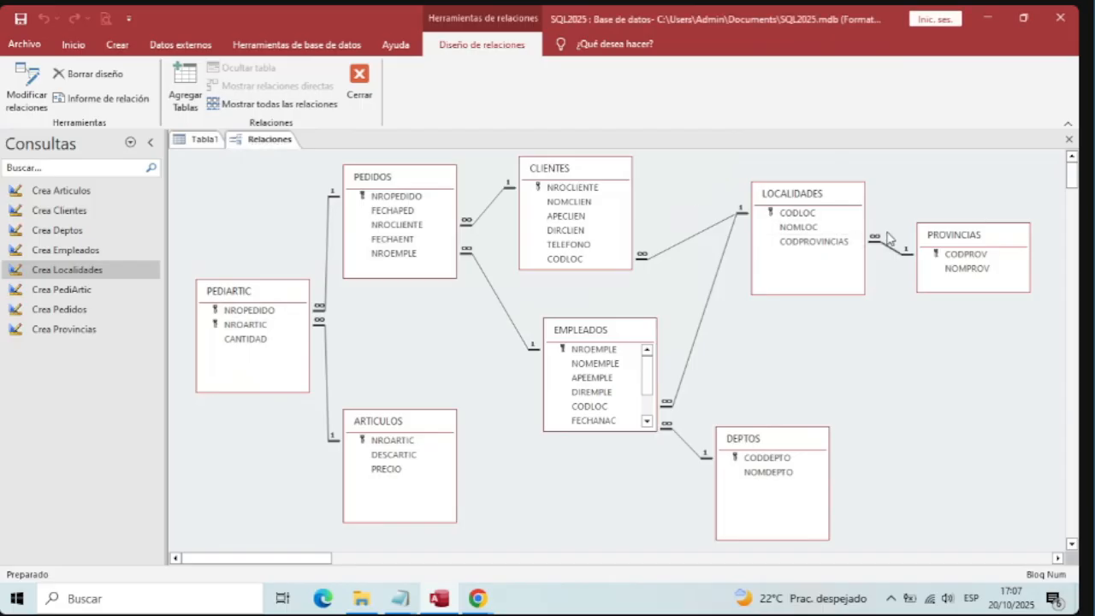
{"action": "key", "text": "Delete"}
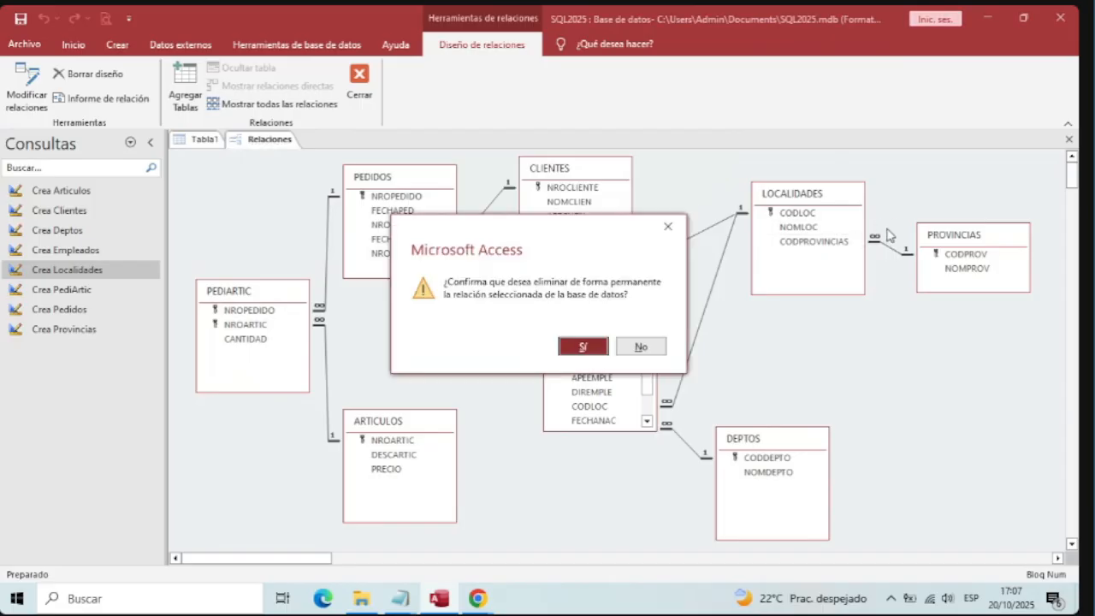
{"action": "left_click", "coordinate": [592, 347]}
Try to create a relationship from LOCALIDADES to PROVINCIAS linking CODPROVINCIAS with CODPROV and enforcing referential integrity.
{"action": "left_click_drag", "start_coordinate": [831, 220], "coordinate": [950, 255]}
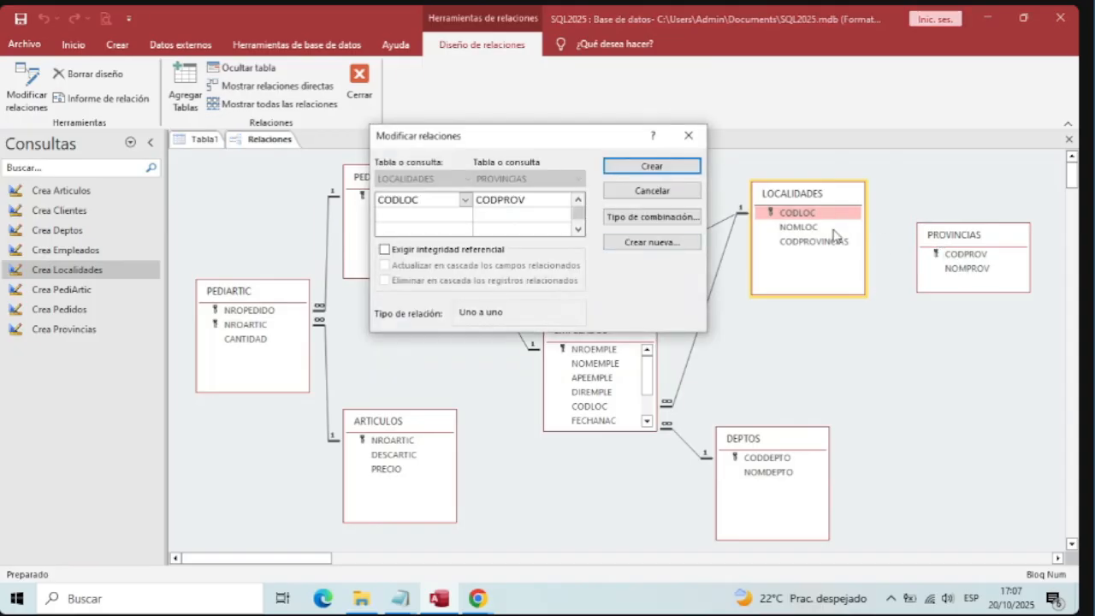
{"action": "left_click", "coordinate": [409, 250]}
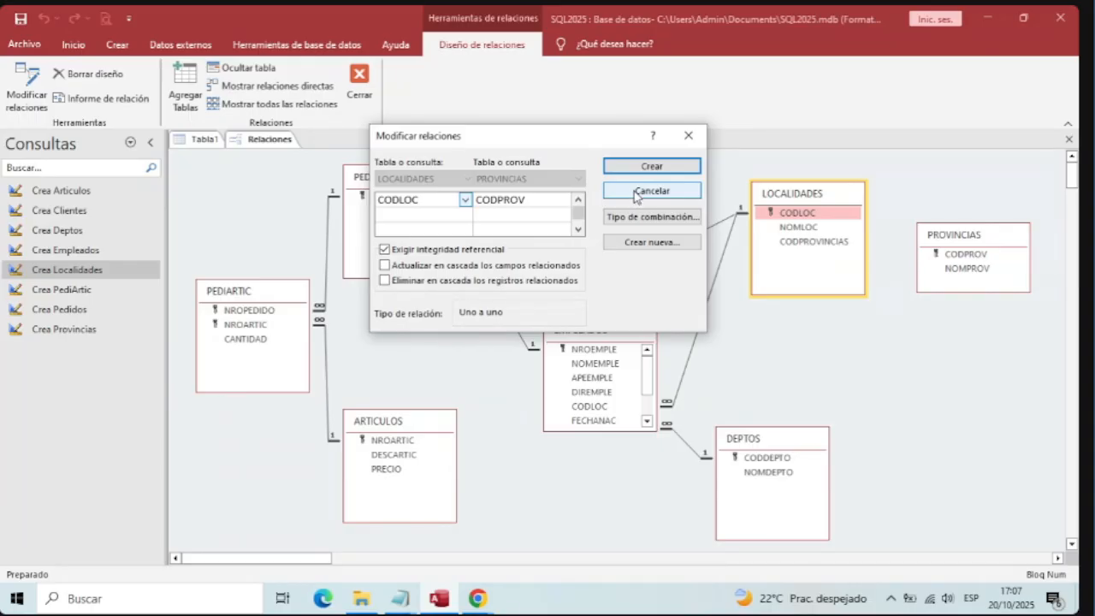
{"action": "left_click", "coordinate": [466, 200]}
{"action": "left_click", "coordinate": [453, 246]}
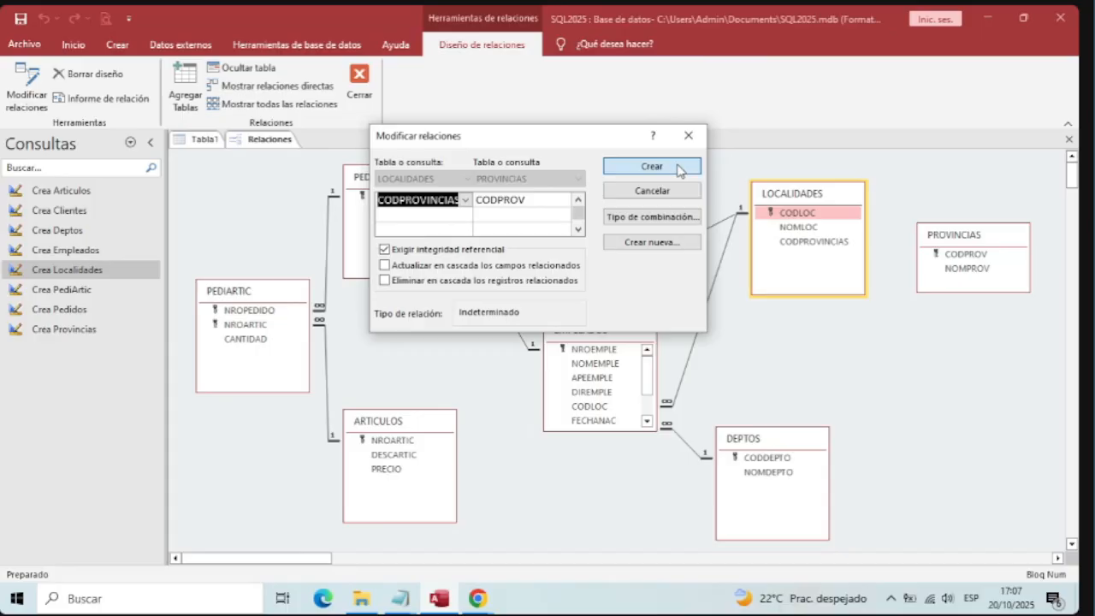
{"action": "left_click", "coordinate": [679, 168]}
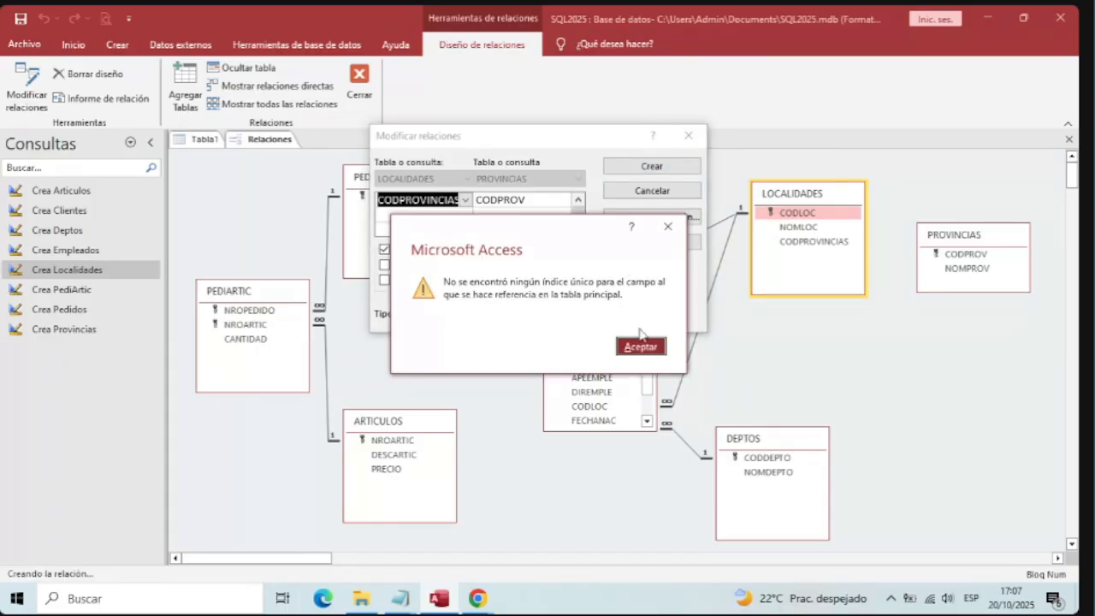
{"action": "left_click", "coordinate": [641, 347]}
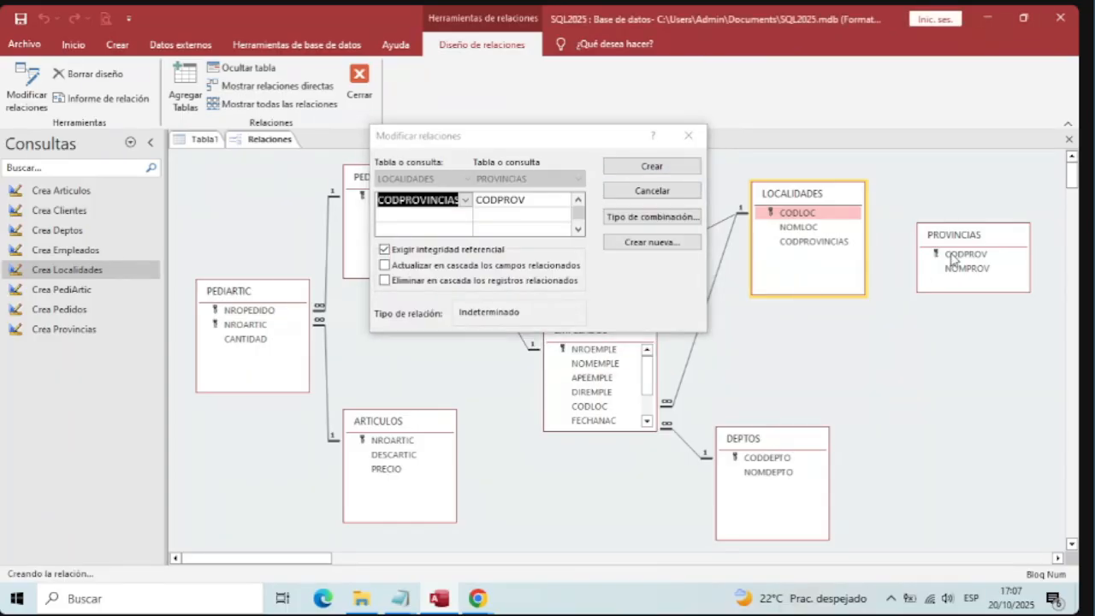
{"action": "left_click", "coordinate": [470, 196]}
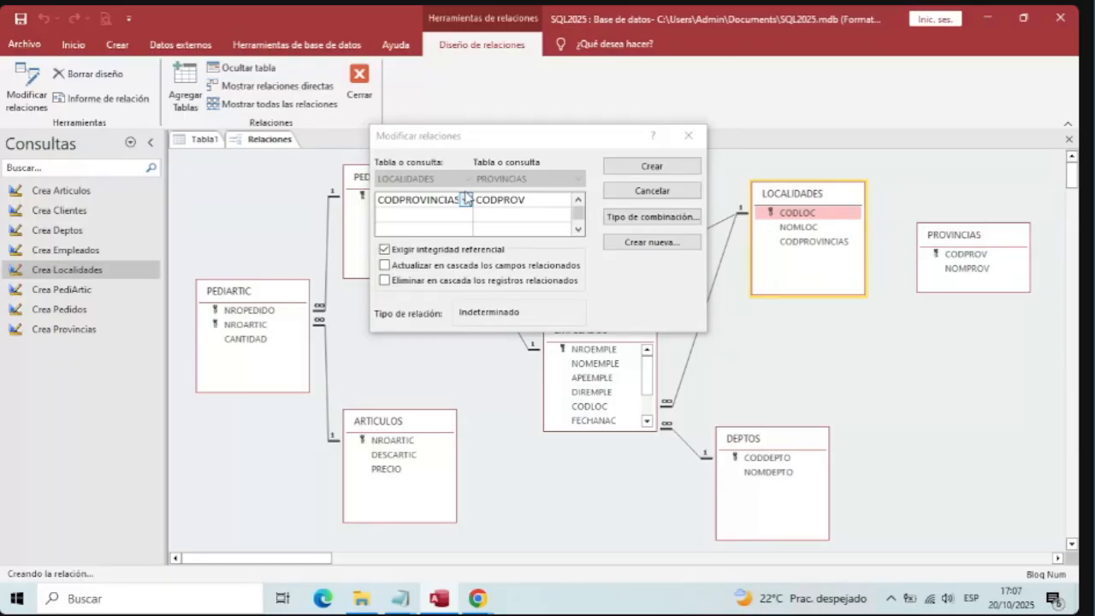
{"action": "left_click", "coordinate": [466, 199]}
{"action": "left_click", "coordinate": [468, 198]}
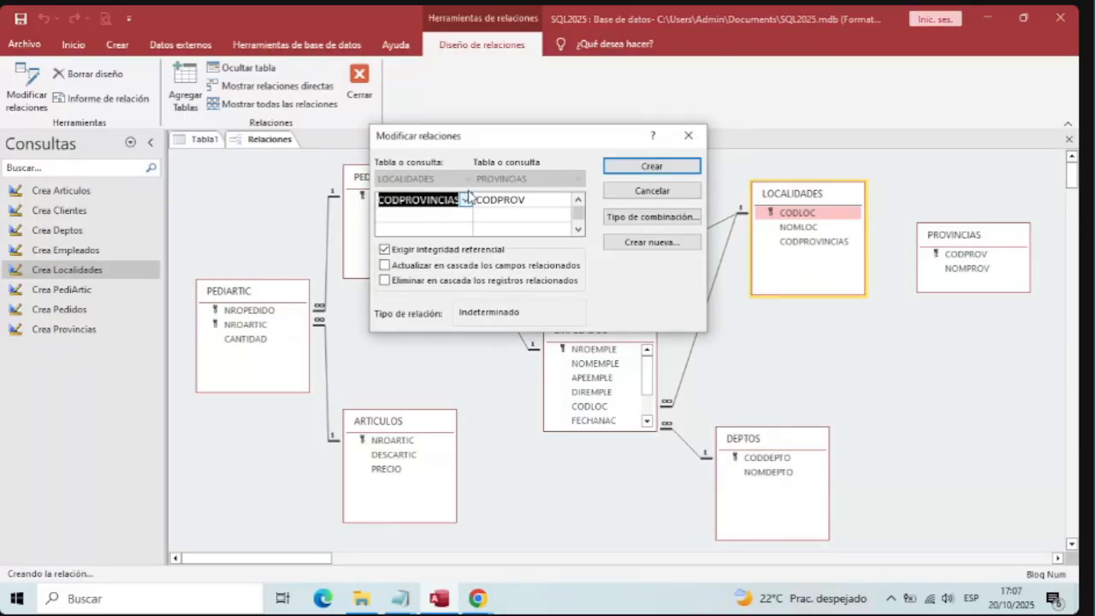
{"action": "left_click", "coordinate": [642, 191]}
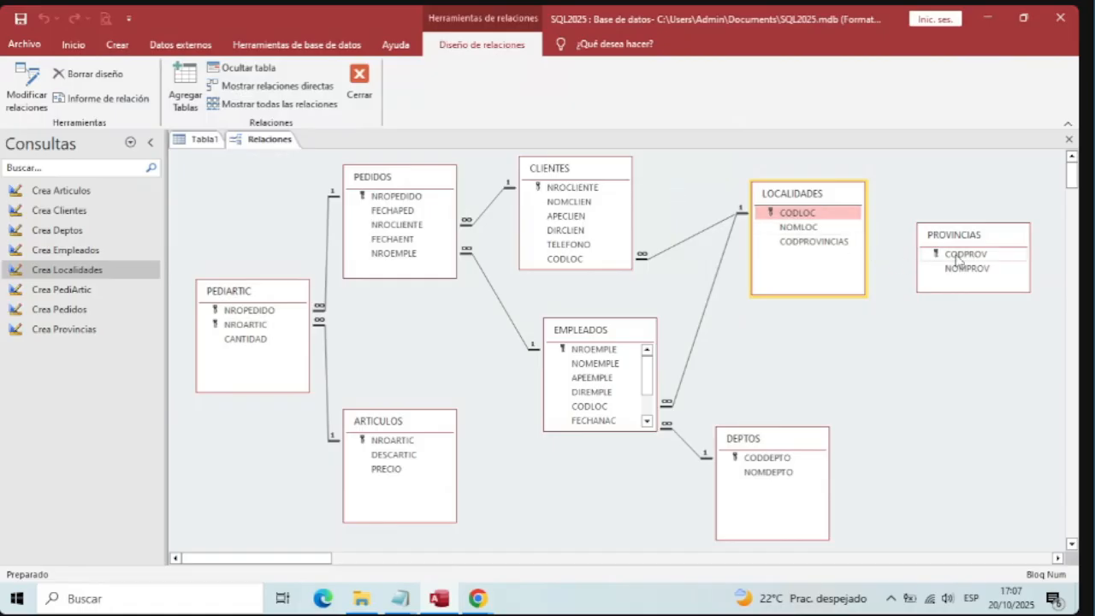
Relate CODPROV in PROVINCIAS to CODPROVINCIAS in LOCALIDADES with referential integrity enforced, and move PROVINCIAS up beyond LOCALIDADES.
{"action": "left_click_drag", "start_coordinate": [958, 254], "coordinate": [831, 244]}
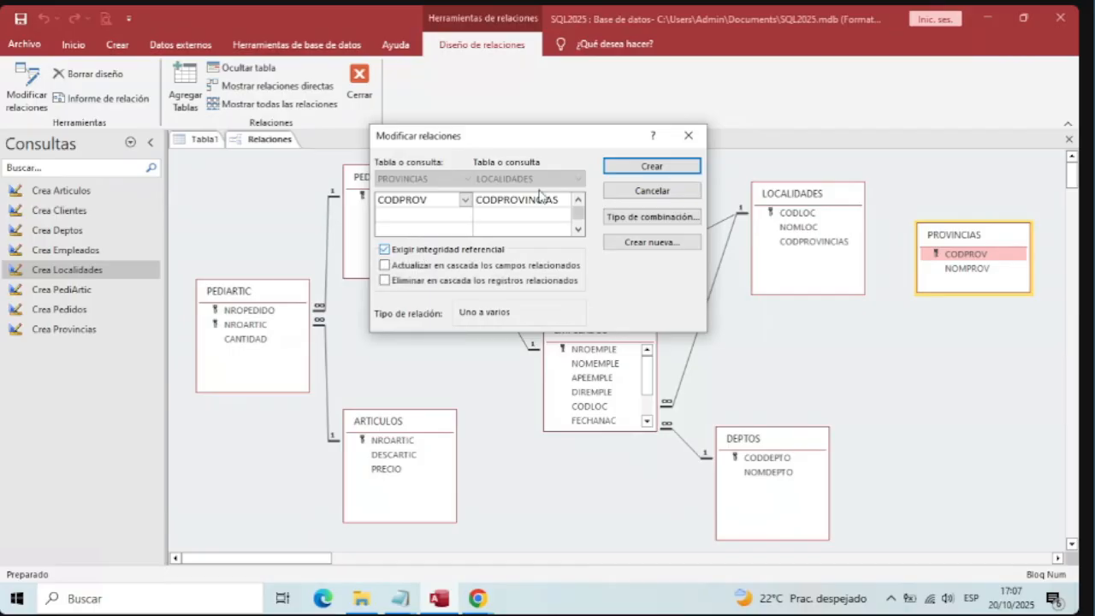
{"action": "left_click", "coordinate": [419, 249]}
{"action": "left_click", "coordinate": [647, 168]}
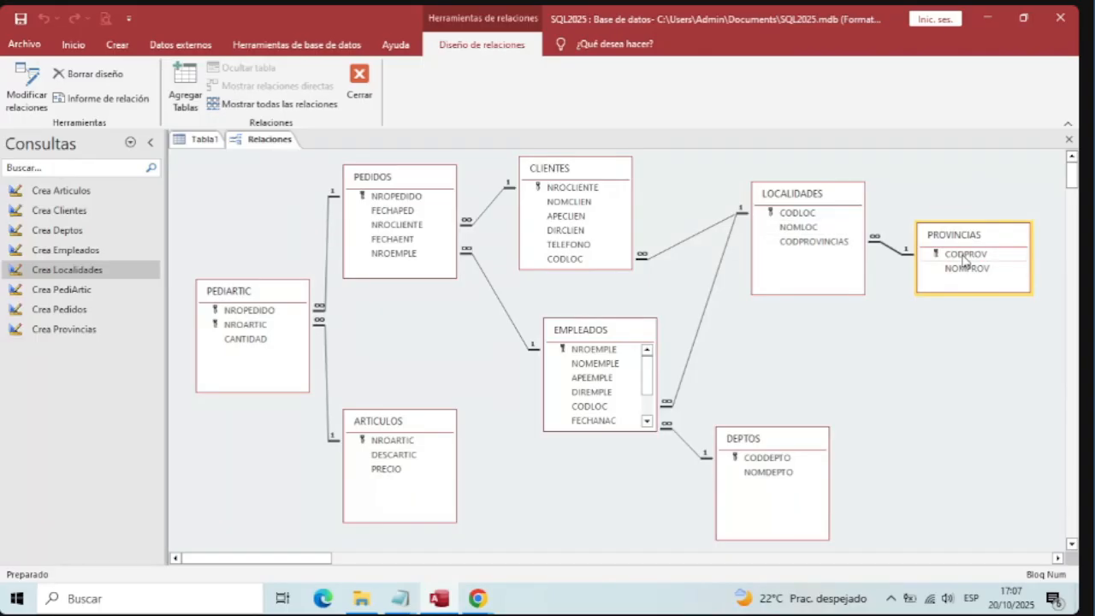
{"action": "left_click_drag", "start_coordinate": [969, 241], "coordinate": [993, 171]}
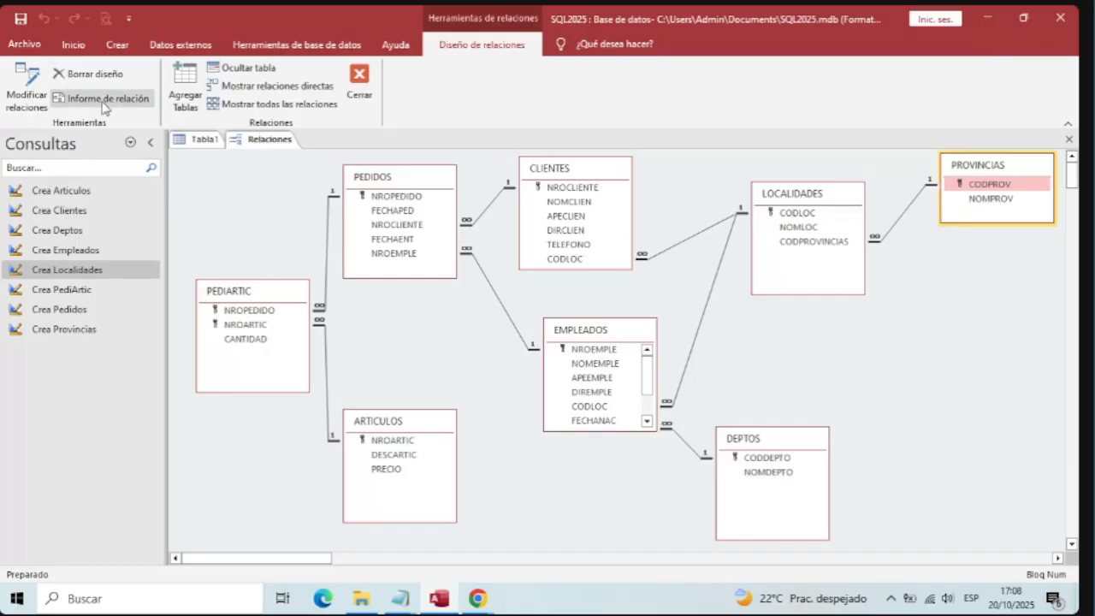
Show the tables in the navigation list and open PROVINCIAS in design view to review its field names.
{"action": "left_click", "coordinate": [77, 146]}
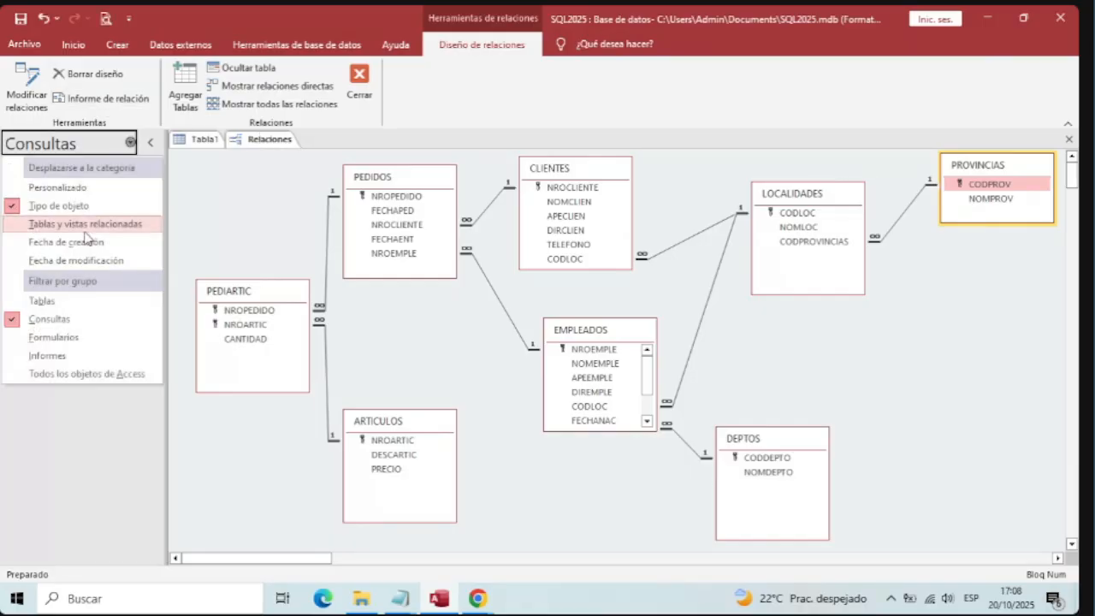
{"action": "left_click", "coordinate": [53, 302]}
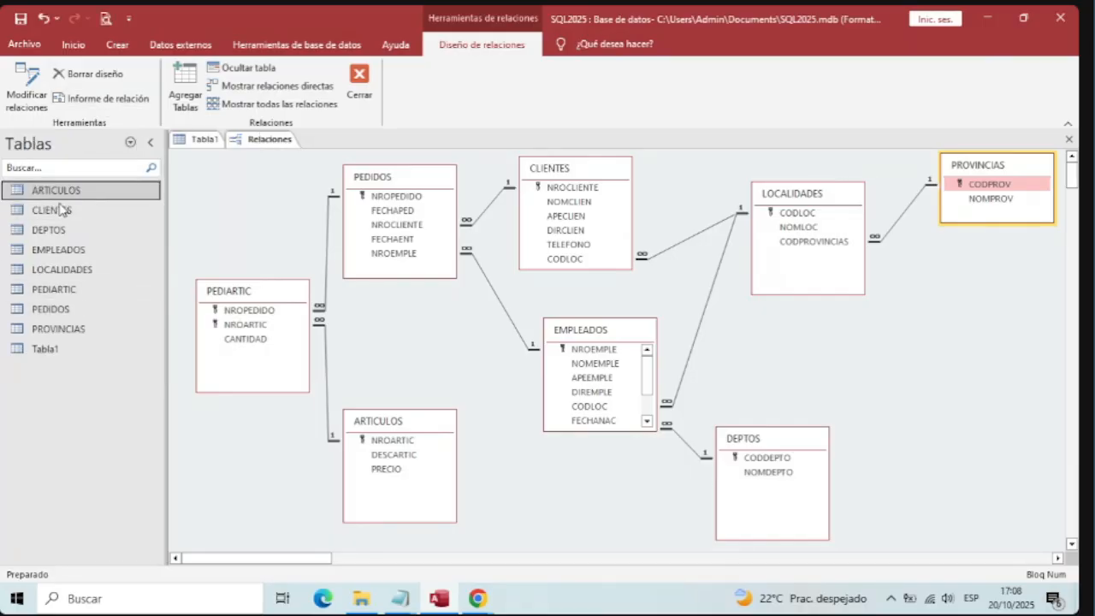
{"action": "right_click", "coordinate": [83, 330]}
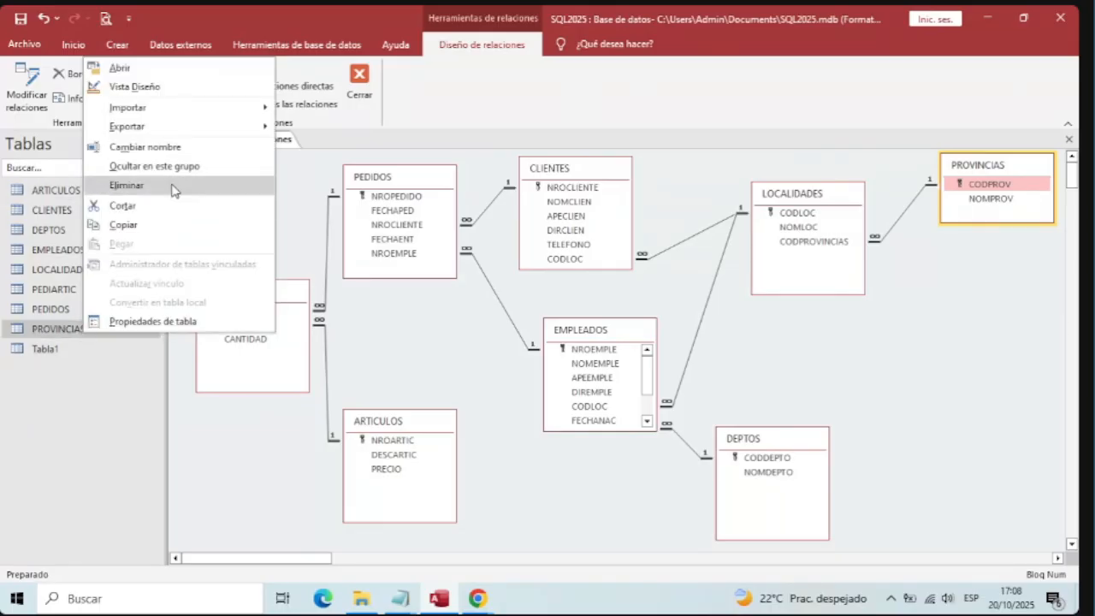
{"action": "left_click", "coordinate": [142, 86]}
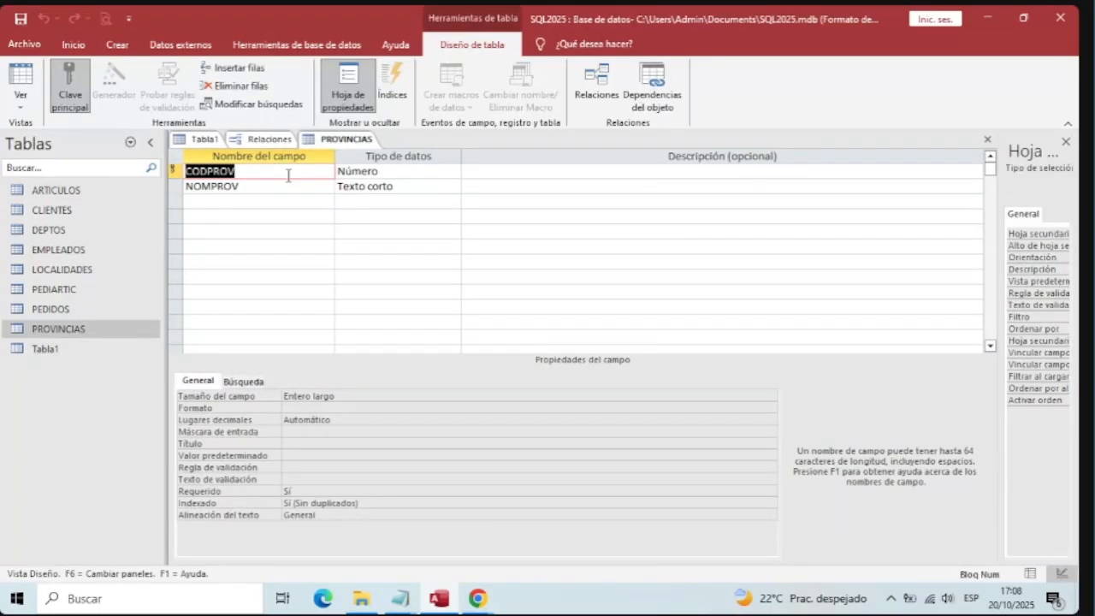
{"action": "left_click", "coordinate": [269, 186]}
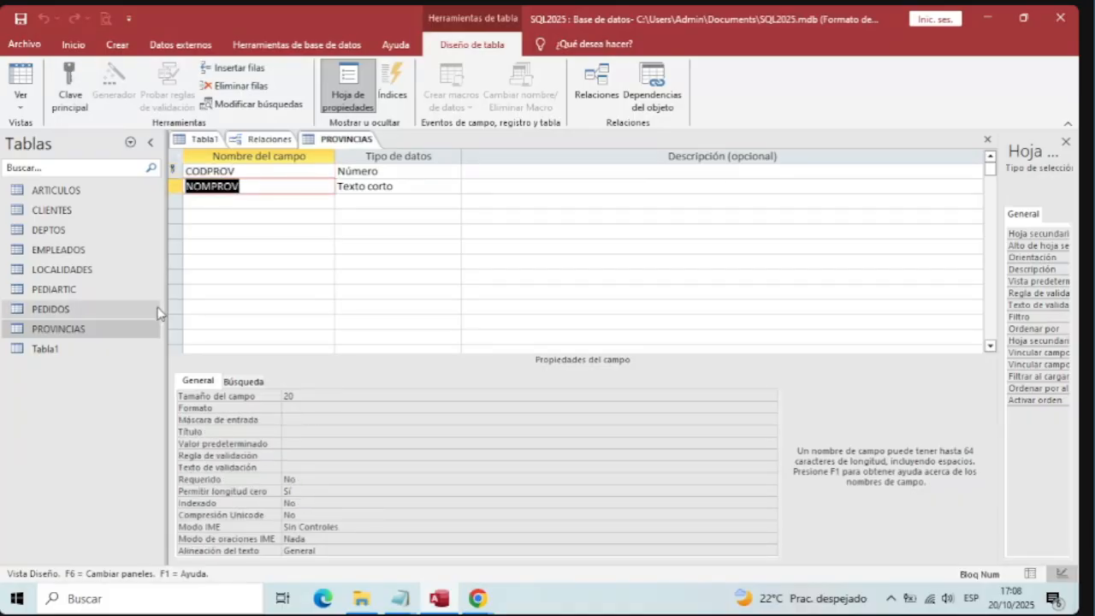
Rename the CODPROVINCIAS field of LOCALIDADES to CODPROV, save the design change and close both table designs.
{"action": "double_click", "coordinate": [114, 272]}
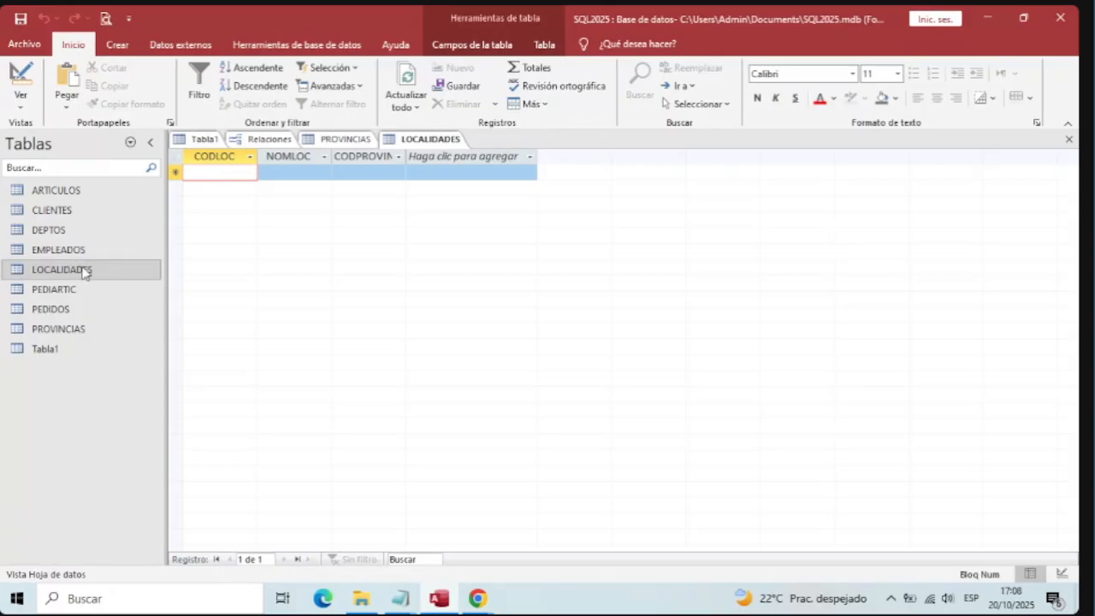
{"action": "right_click", "coordinate": [83, 271]}
{"action": "left_click", "coordinate": [106, 297]}
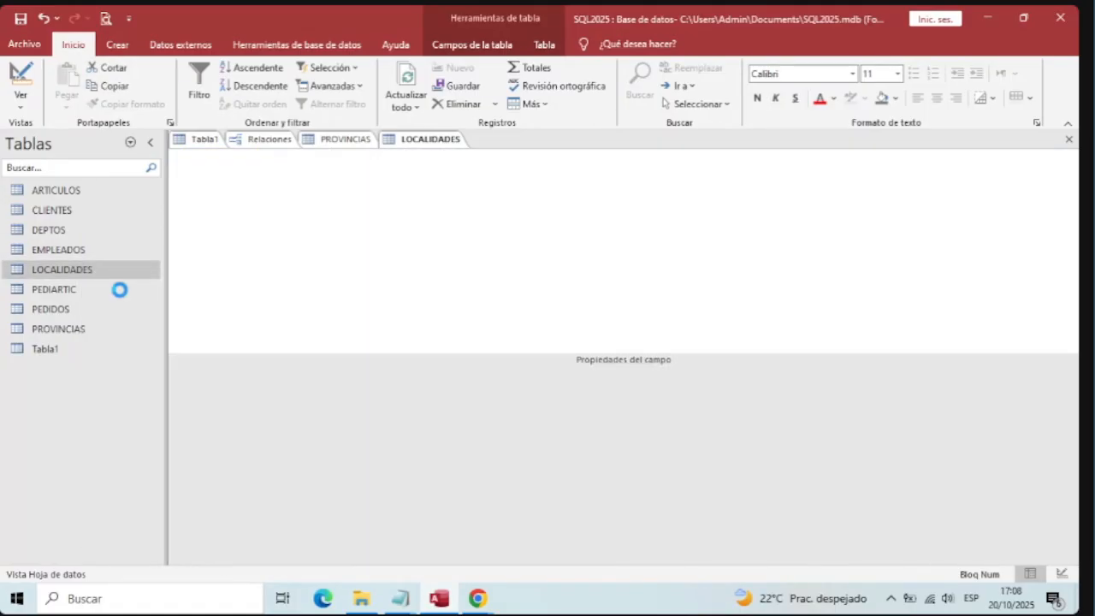
{"action": "left_click", "coordinate": [281, 200]}
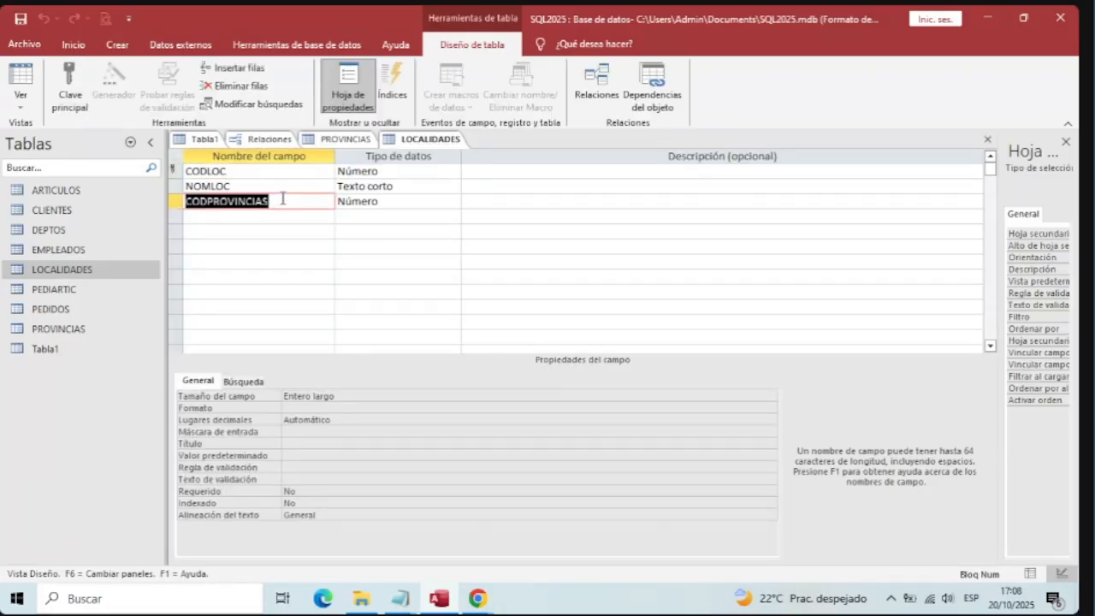
{"action": "left_click", "coordinate": [284, 198]}
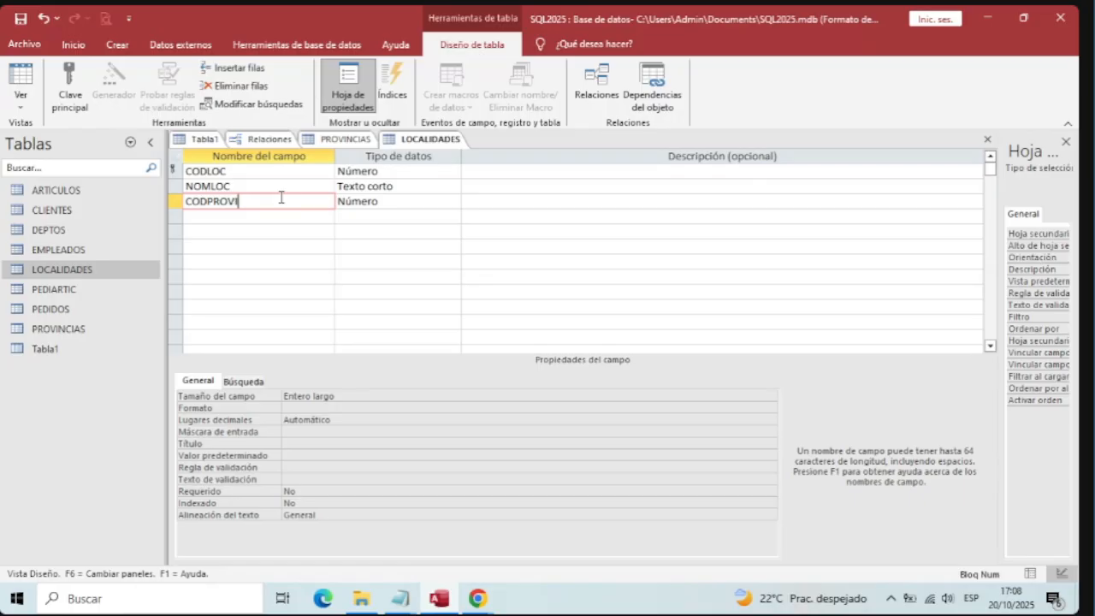
{"action": "key", "text": "Tab"}
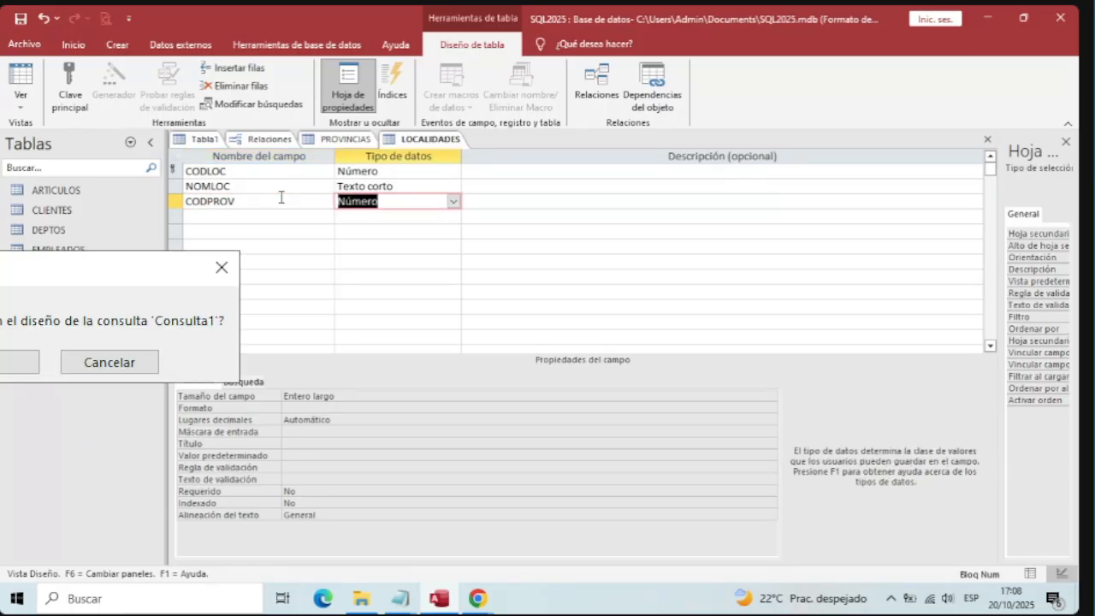
{"action": "left_click", "coordinate": [988, 139]}
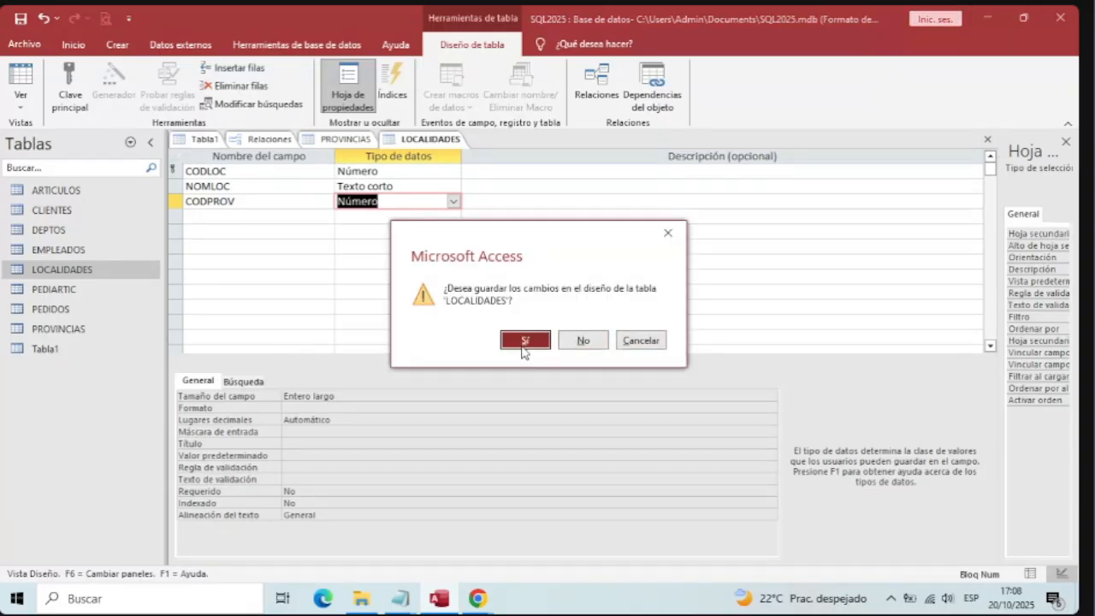
{"action": "left_click", "coordinate": [524, 347]}
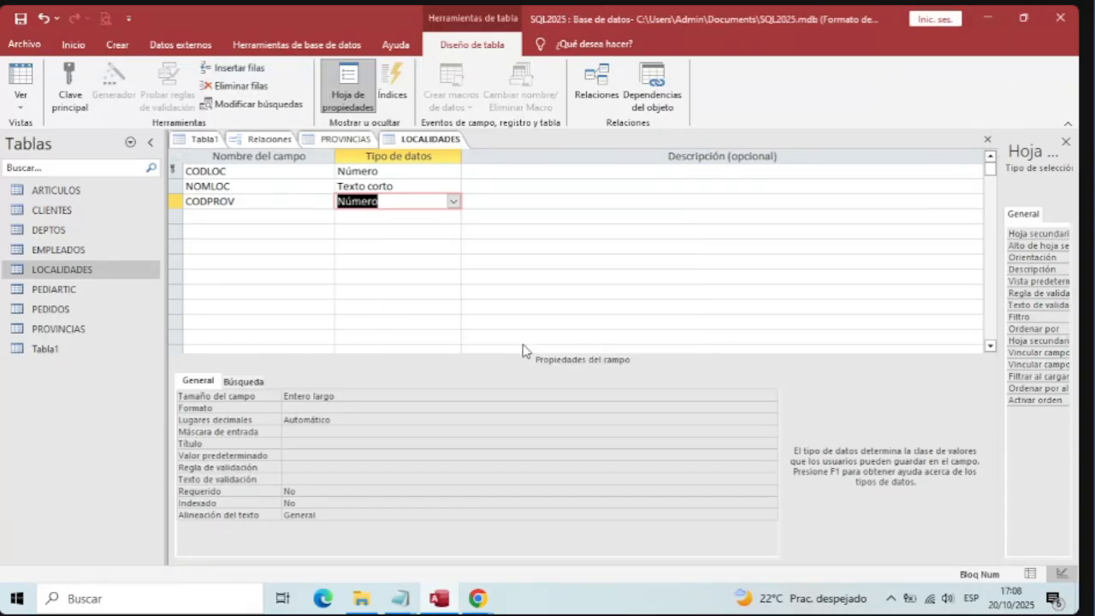
{"action": "left_click", "coordinate": [988, 140]}
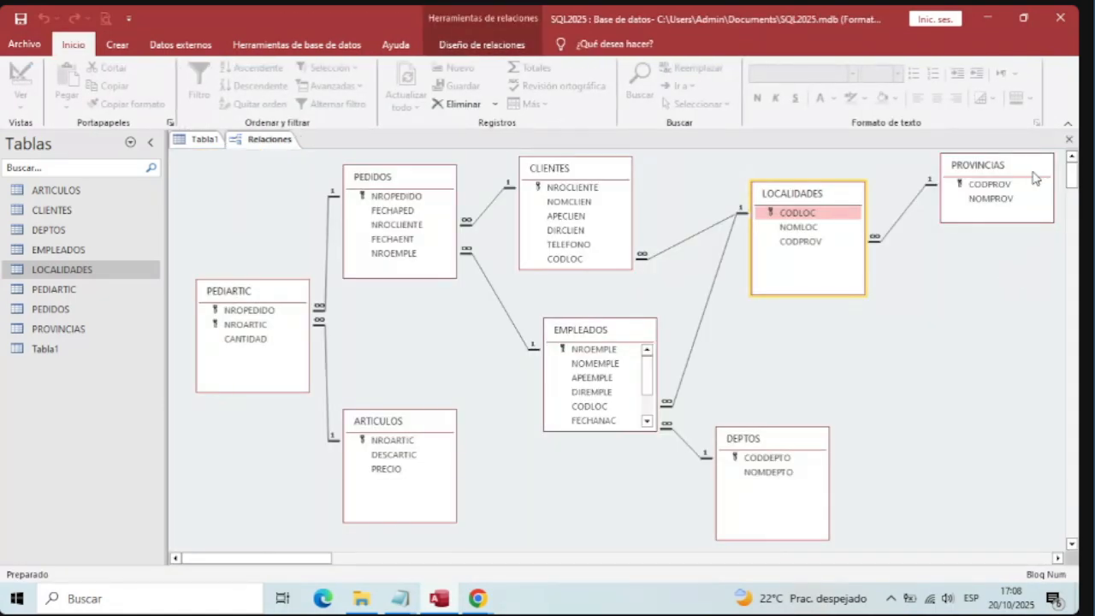
Move PROVINCIAS down to the lower right of LOCALIDADES and lengthen the EMPLEADOS box to show all its fields.
{"action": "left_click_drag", "start_coordinate": [1036, 177], "coordinate": [1020, 299]}
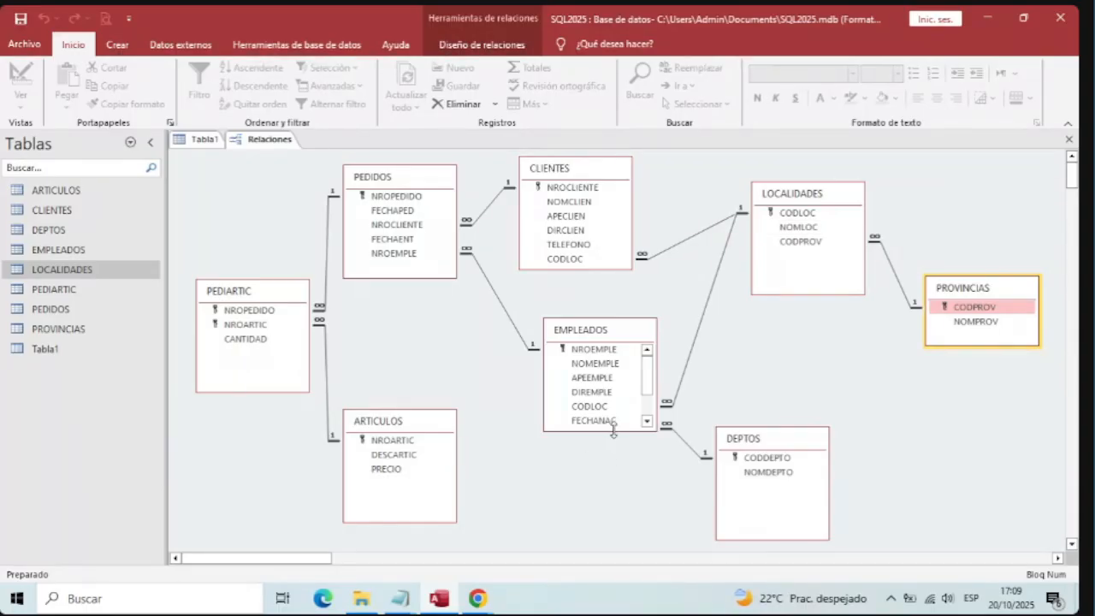
{"action": "left_click_drag", "start_coordinate": [614, 432], "coordinate": [621, 498]}
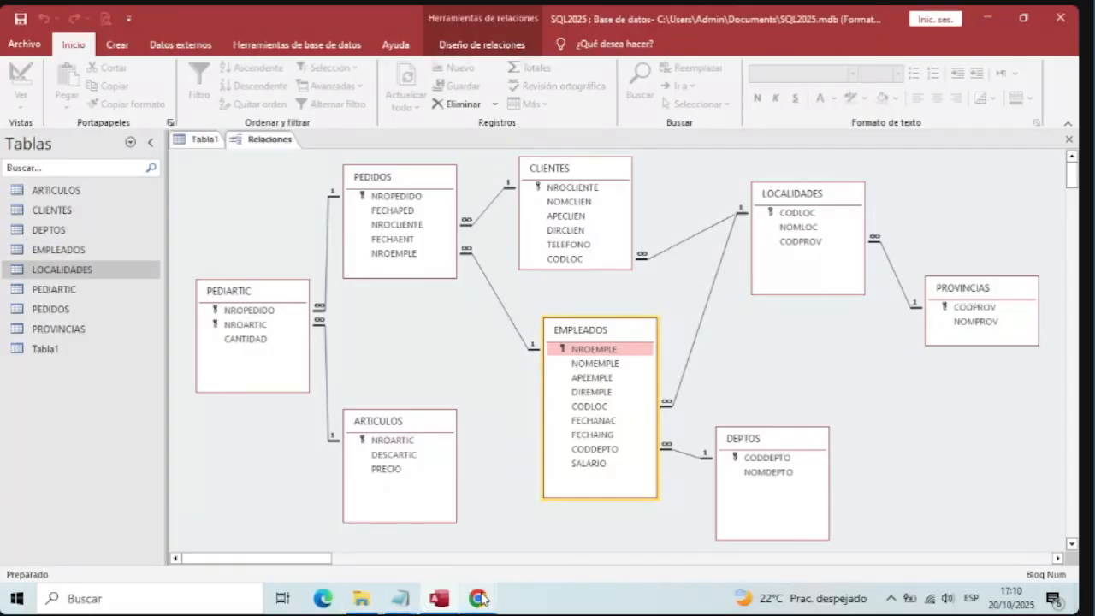
Switch to the practica3_2015 PDF in Chrome and read which attributes accept nulls and exercises 3 to 10.
{"action": "mouse_move", "coordinate": [479, 598]}
{"action": "left_click", "coordinate": [530, 541]}
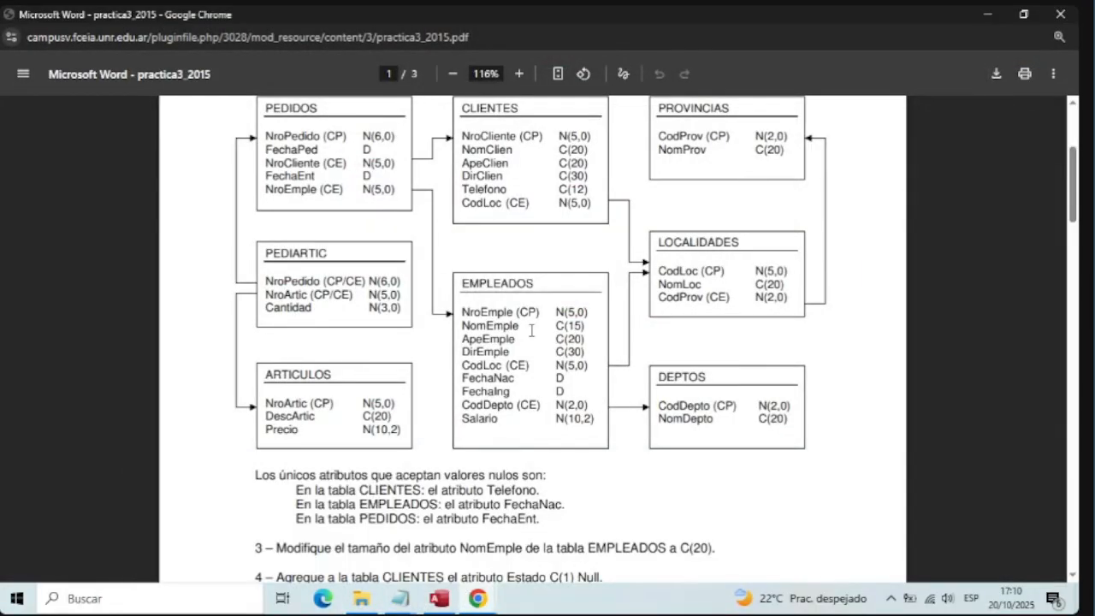
{"action": "scroll", "coordinate": [539, 305], "scroll_direction": "down", "scroll_amount": 2}
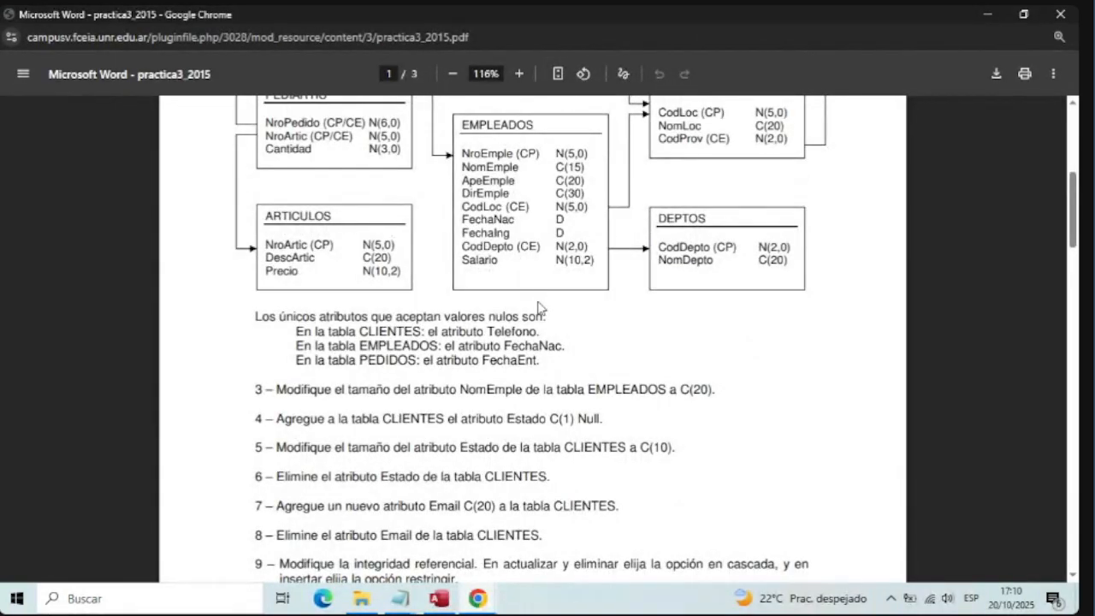
{"action": "scroll", "coordinate": [539, 307], "scroll_direction": "down", "scroll_amount": 1}
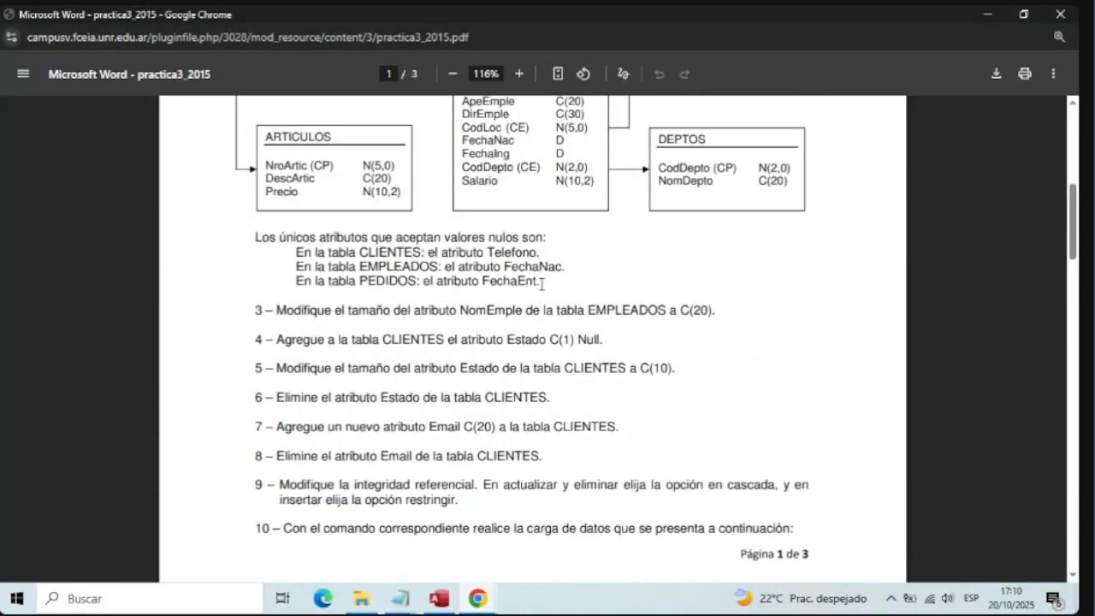